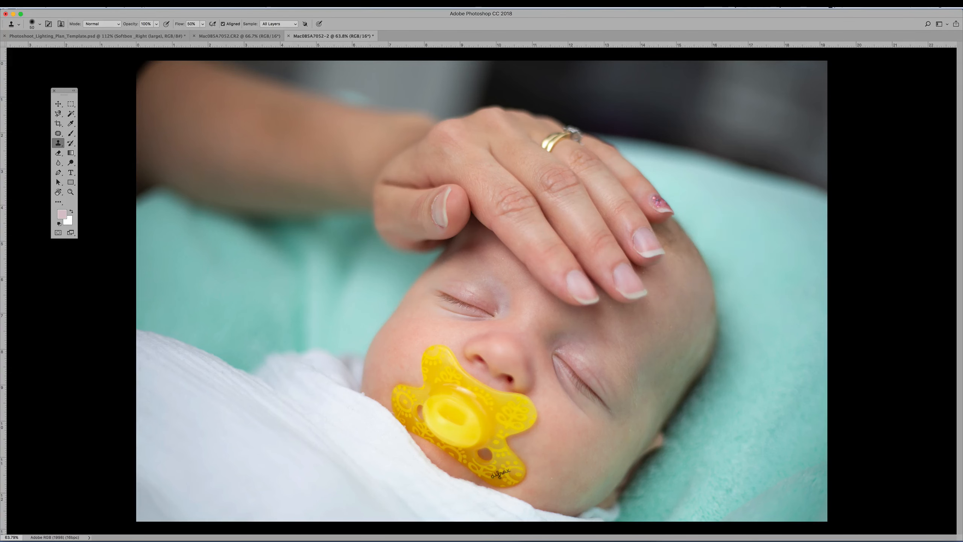
Bring up the layers list and add a new empty layer above the Background.
drag(962, 12, 808, 12)
drag(743, 11, 782, 43)
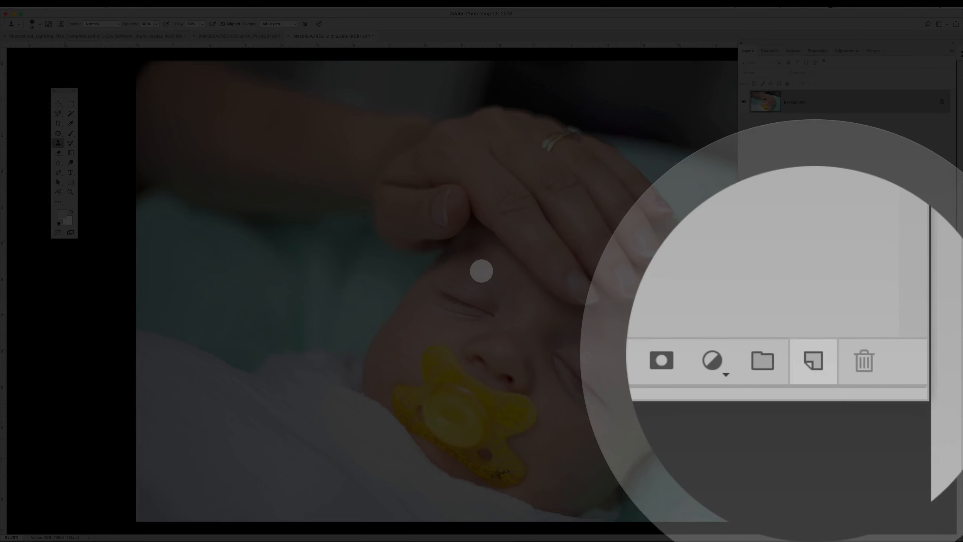
click(934, 439)
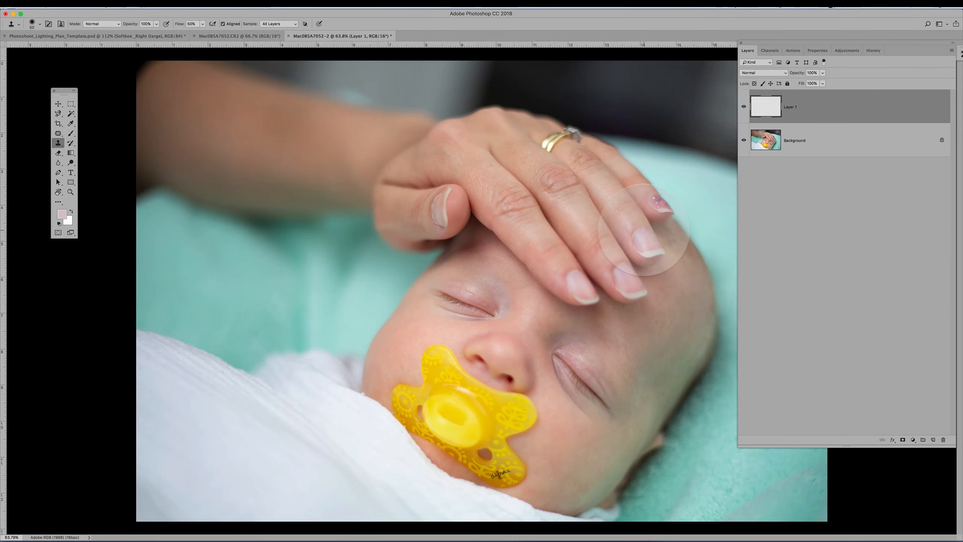
Set the Clone Stamp brush hardness to 25% for retouching the fingernails.
scroll(687, 224, up, 3)
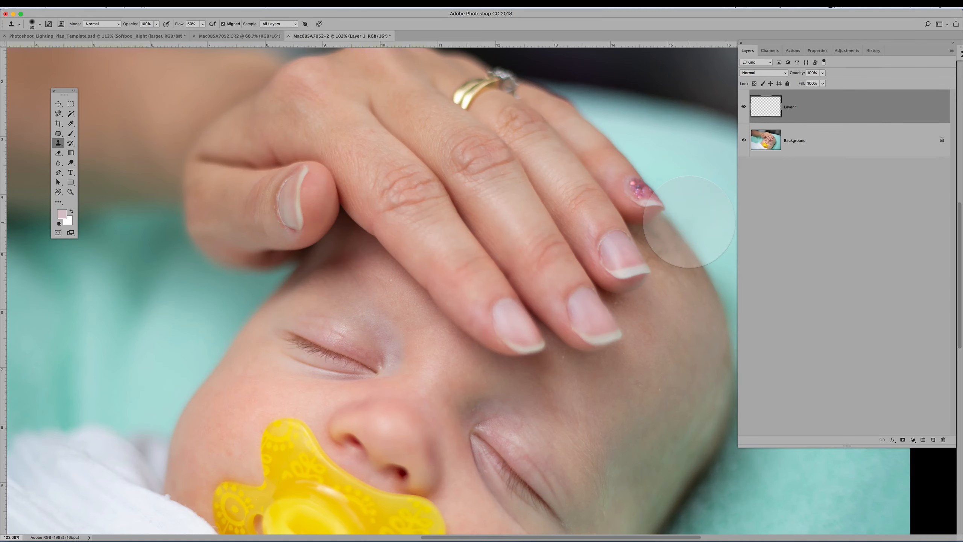
scroll(687, 222, up, 3)
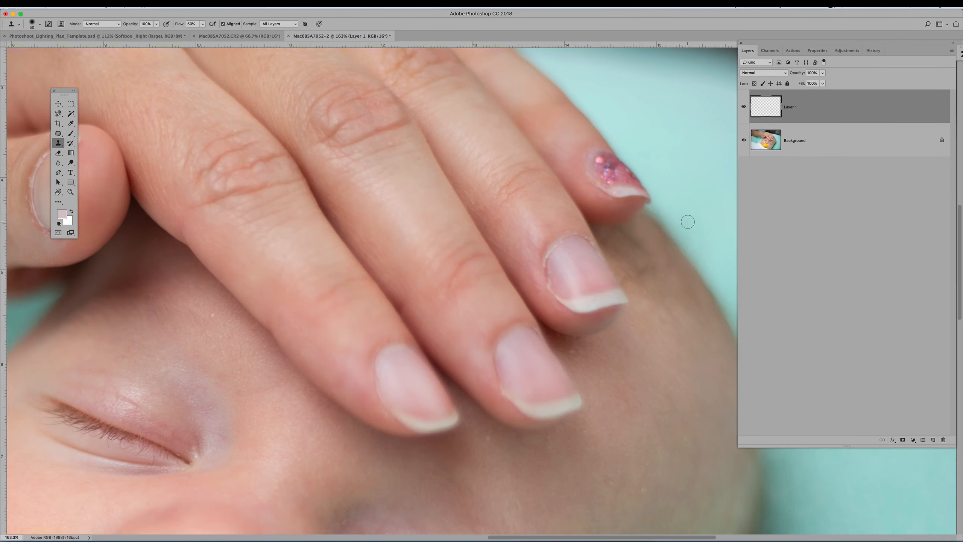
scroll(686, 222, down, 2)
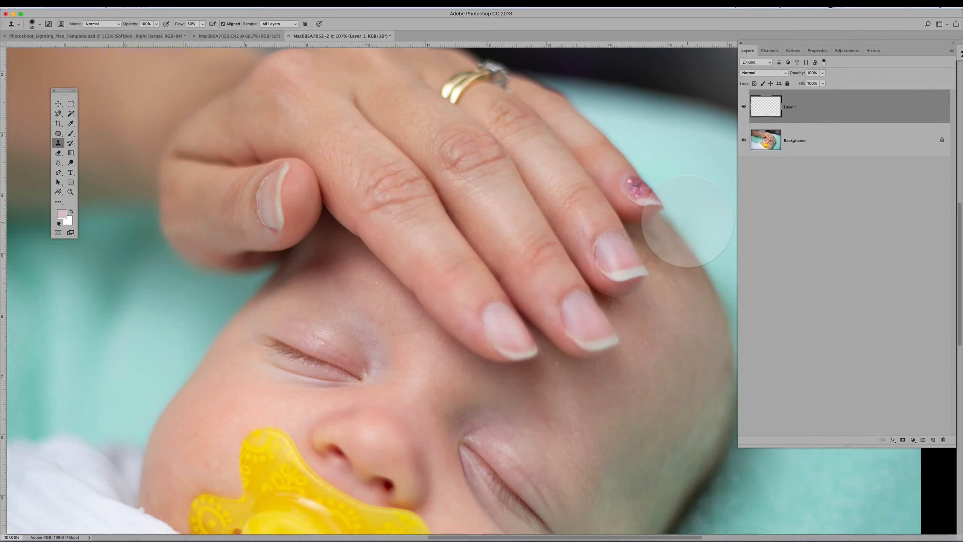
scroll(688, 218, up, 3)
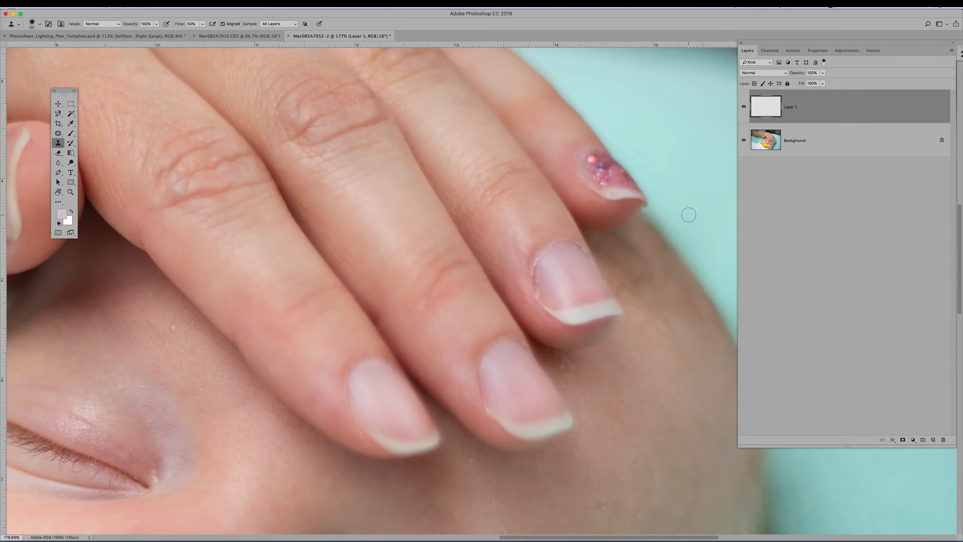
scroll(689, 215, up, 3)
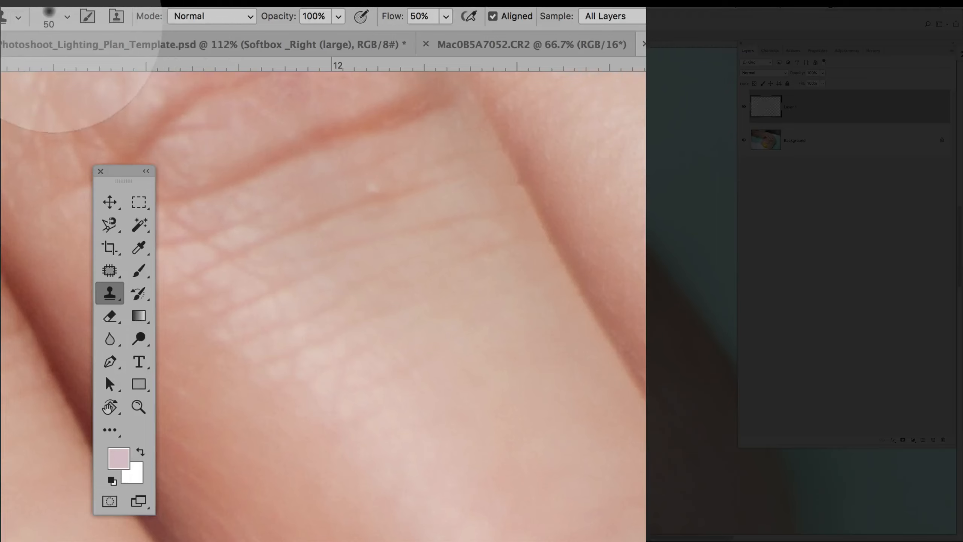
click(67, 17)
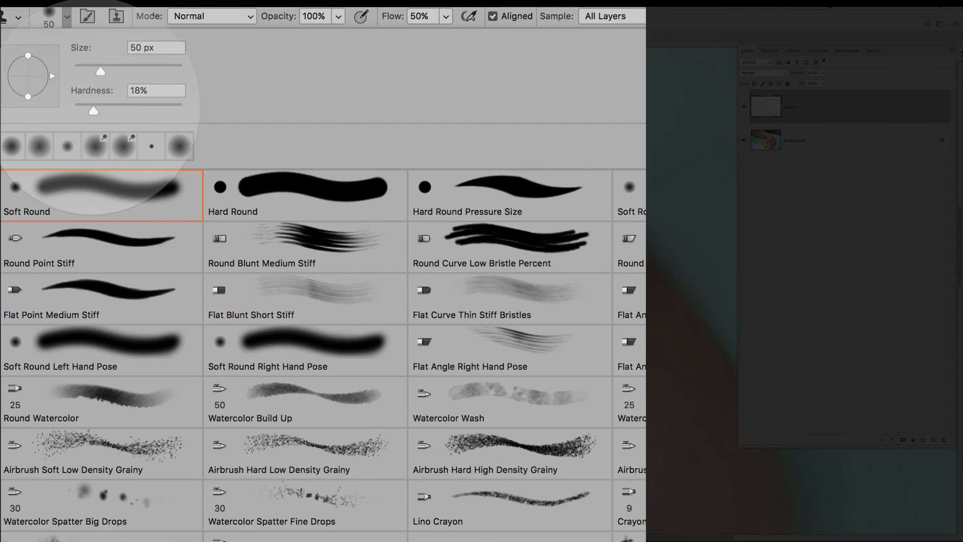
drag(93, 111, 89, 111)
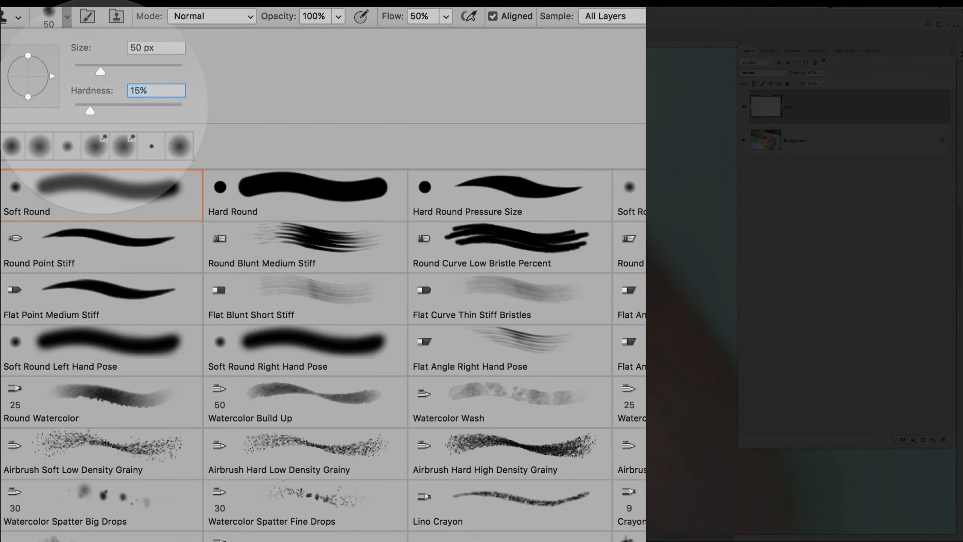
drag(90, 110, 100, 111)
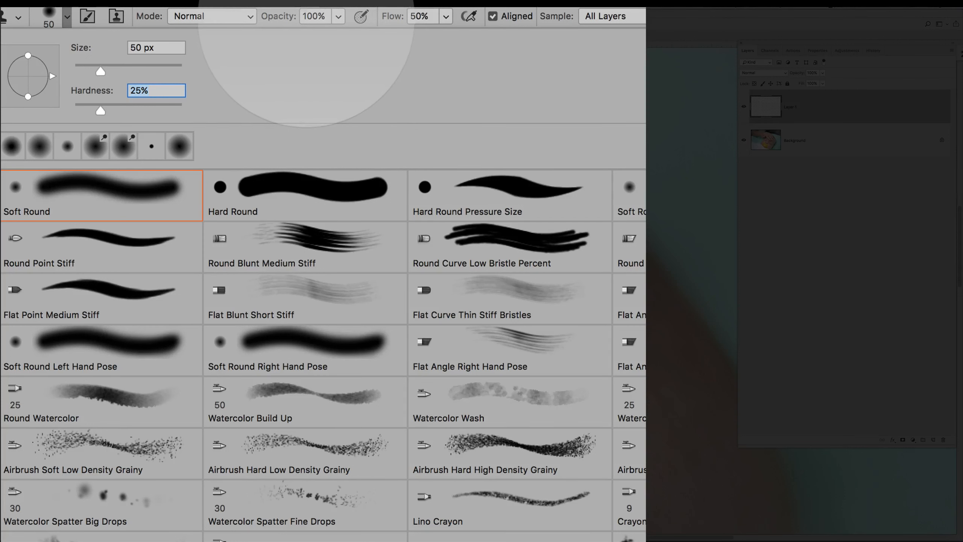
Lower the Clone Stamp flow to 10% and reduce the brush size to 25 px.
click(446, 16)
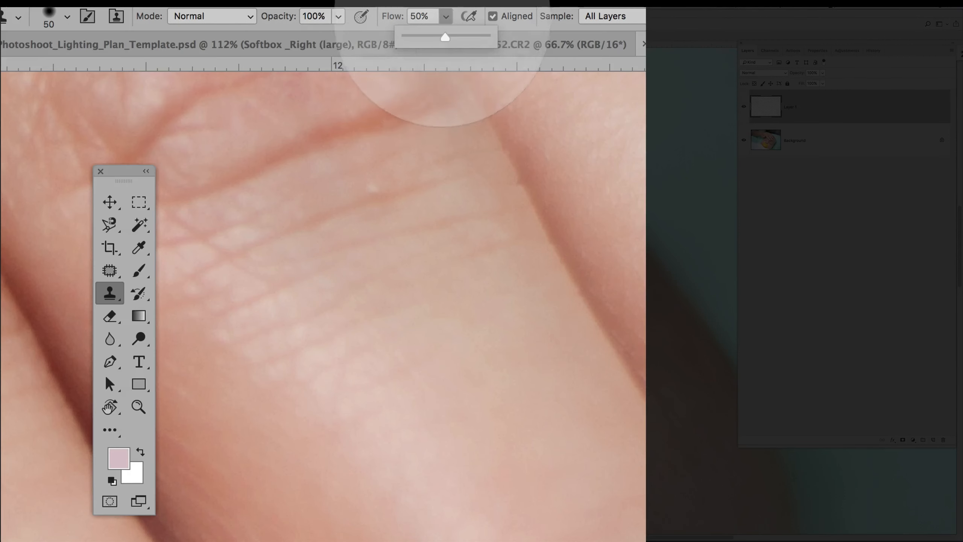
drag(446, 36, 413, 37)
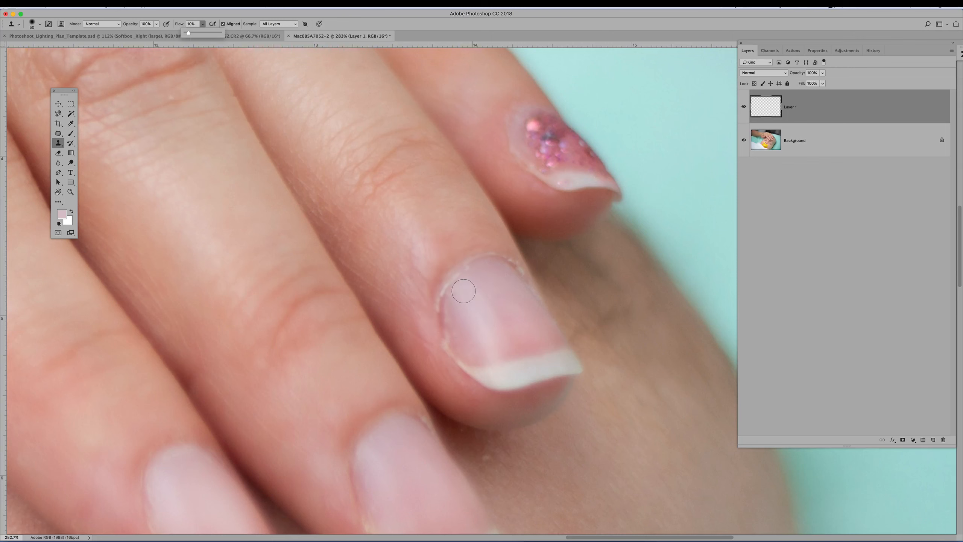
key(bracketleft)
key(bracketleft)
key(bracketleft)
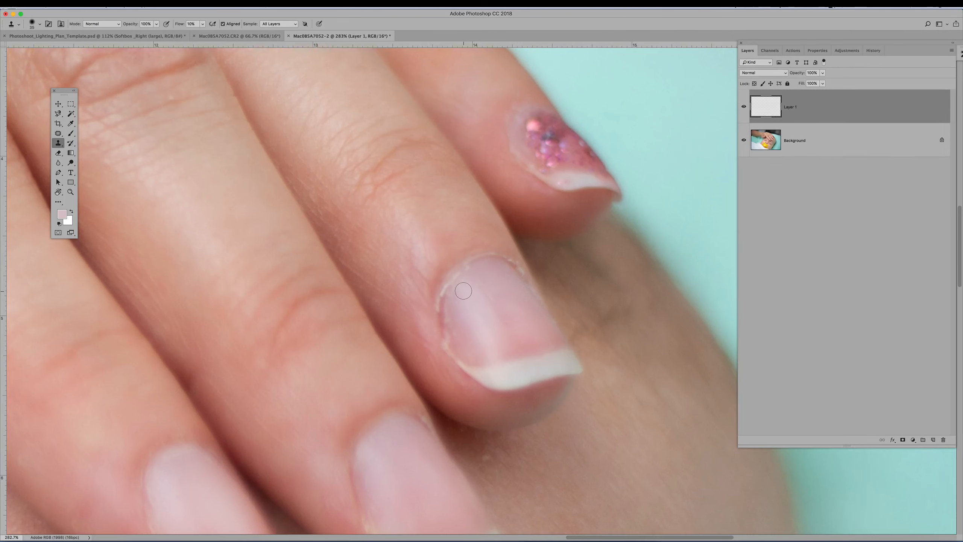
scroll(466, 290, up, 5)
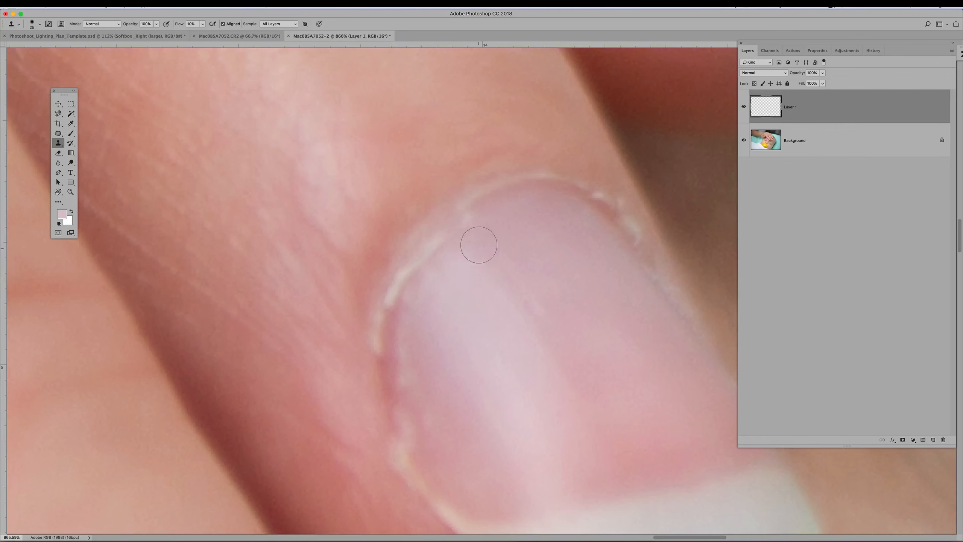
click(469, 224)
key(super+z)
drag(442, 258, 436, 253)
Reduce the brush to 16 px and clone sampled nail texture over the dry cuticle along the ring fingernail's upper-left edge.
key(bracketleft)
alt+click(451, 276)
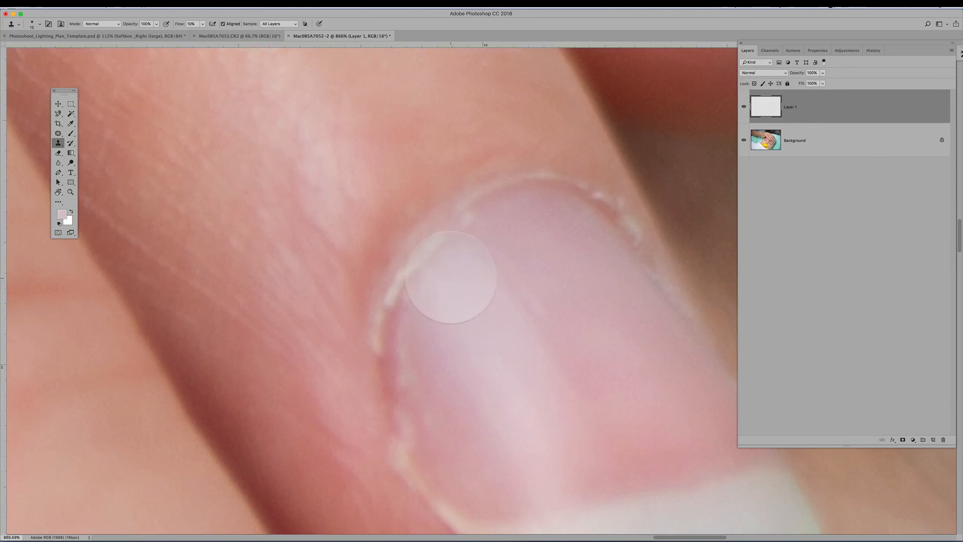
alt+click(449, 274)
scroll(448, 274, right, 1)
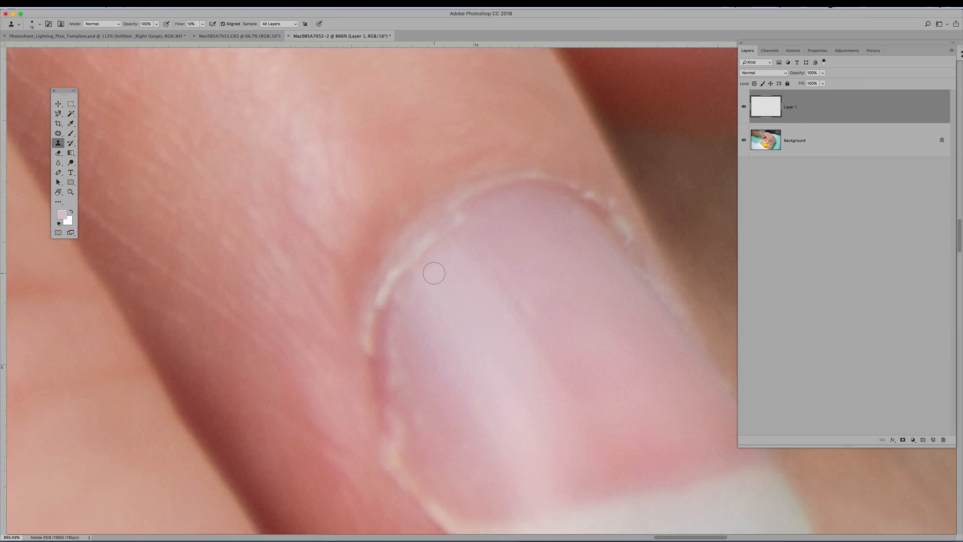
alt+click(434, 272)
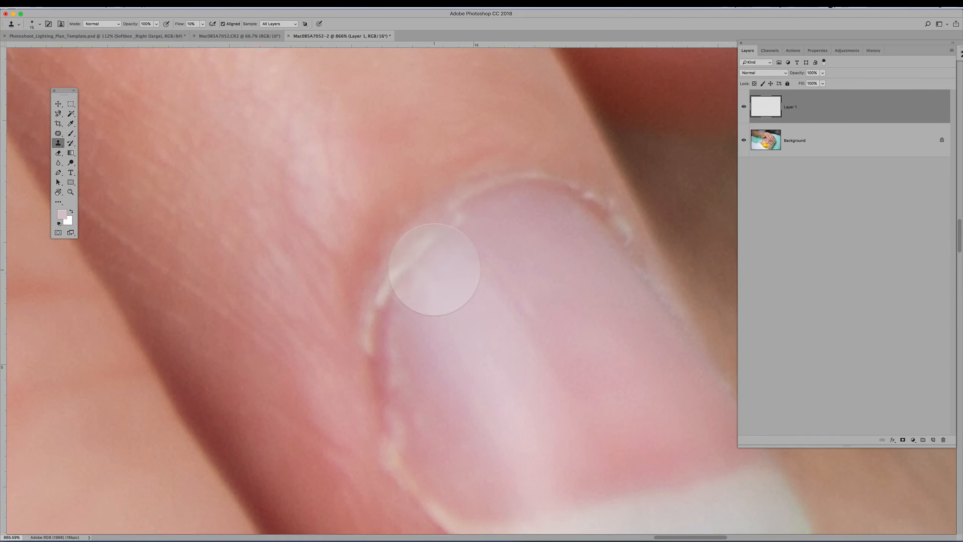
mouse_move(426, 249)
mouse_down()
mouse_move(449, 233)
mouse_move(415, 257)
mouse_move(438, 237)
mouse_move(406, 289)
mouse_move(405, 274)
mouse_move(392, 286)
mouse_move(396, 266)
mouse_up()
alt+click(404, 293)
alt+click(398, 292)
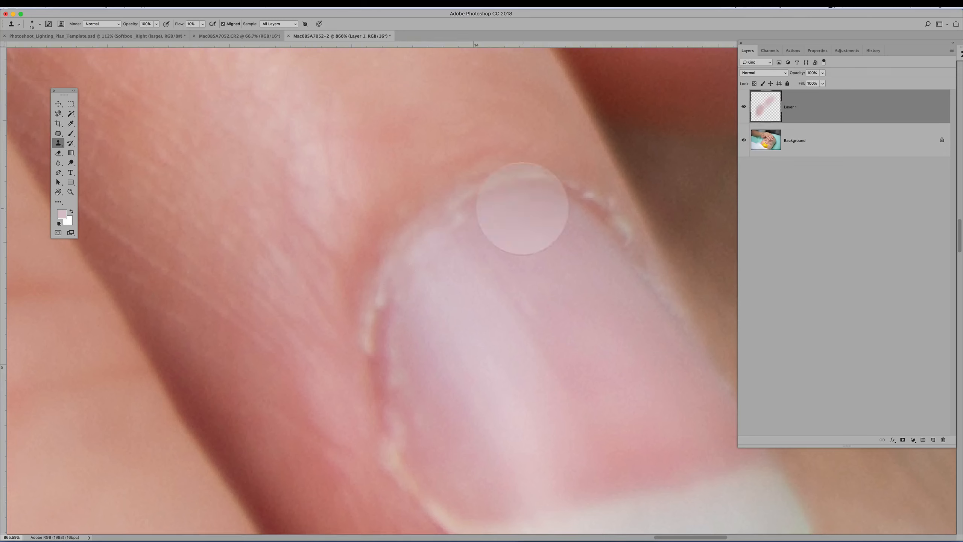
alt+click(472, 234)
drag(452, 217, 461, 239)
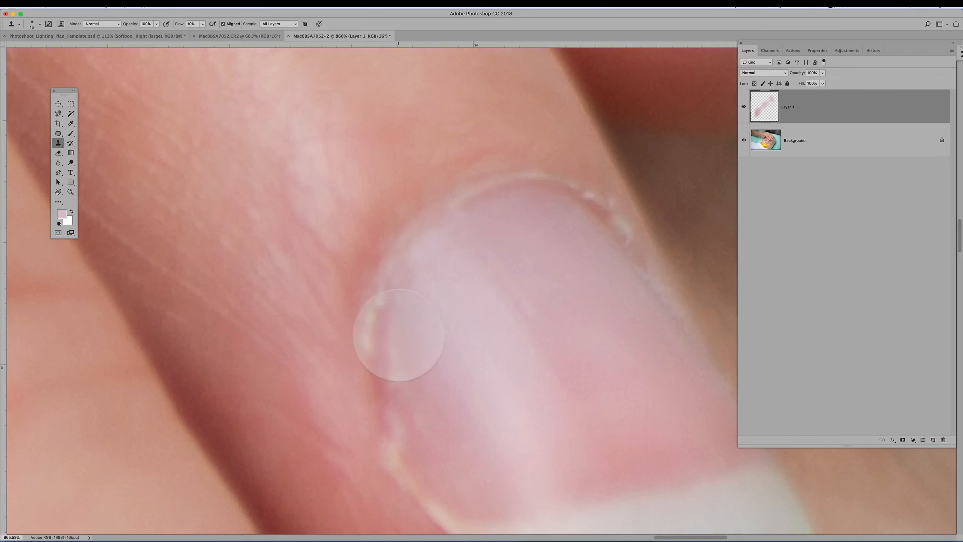
Clone nearby nail texture over the flaky cuticle down the left side of the ring fingernail.
alt+click(399, 338)
drag(383, 320, 380, 297)
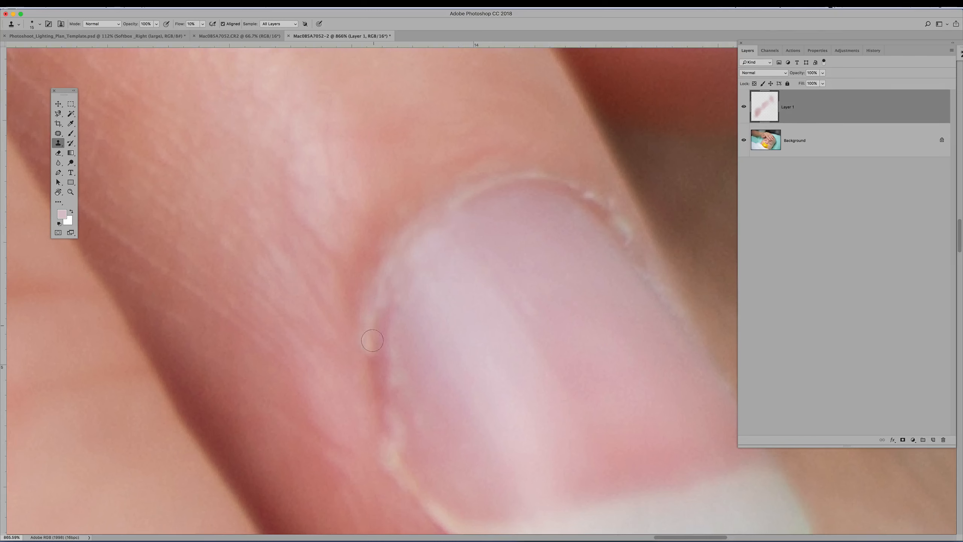
mouse_move(367, 340)
mouse_down()
mouse_move(385, 297)
mouse_move(375, 343)
mouse_up()
alt+click(381, 355)
drag(381, 305, 379, 299)
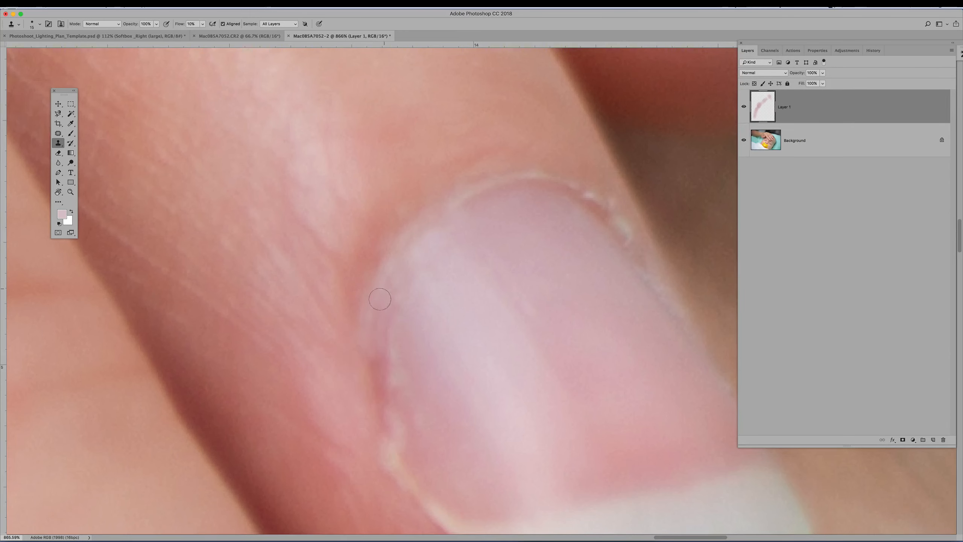
drag(373, 352, 381, 305)
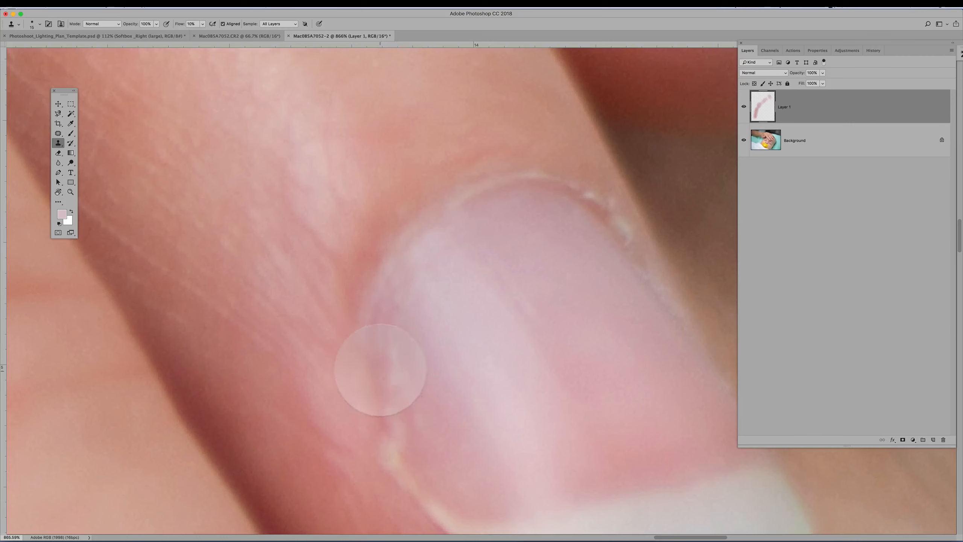
alt+click(380, 369)
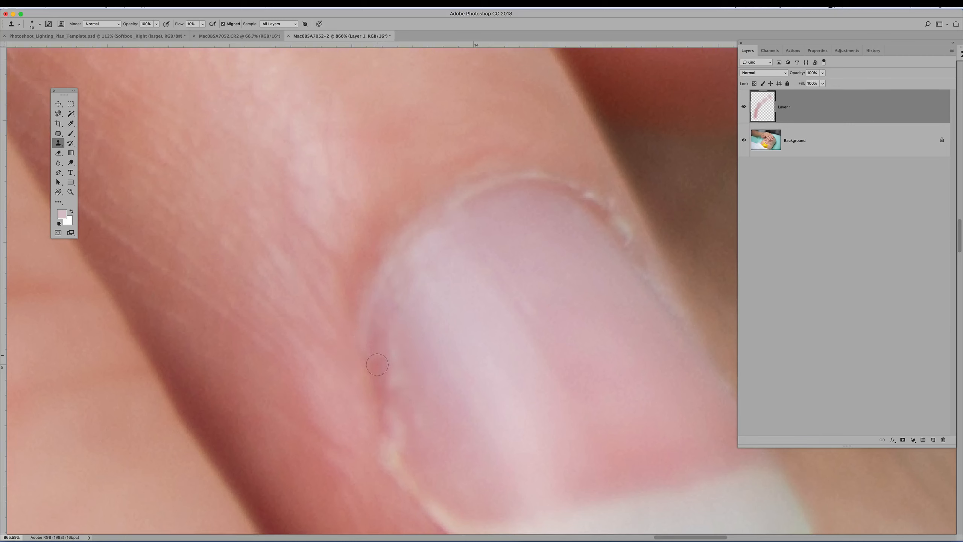
mouse_move(377, 364)
mouse_down()
mouse_move(382, 313)
mouse_move(400, 275)
mouse_move(382, 309)
mouse_up()
drag(377, 356, 379, 383)
Clone clean nail texture over the remaining flakes at the lower-left edge of the ring fingernail.
alt+click(412, 403)
drag(408, 403, 408, 400)
alt+click(418, 474)
mouse_move(411, 460)
mouse_down()
mouse_move(401, 416)
mouse_move(398, 440)
mouse_up()
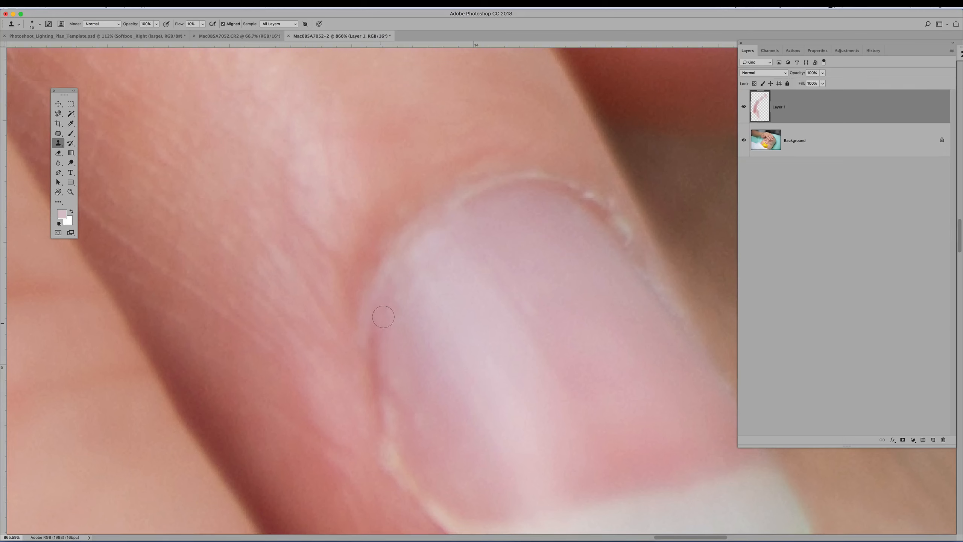
alt+click(411, 473)
mouse_move(384, 426)
mouse_down()
mouse_move(393, 473)
mouse_move(387, 441)
mouse_move(393, 465)
mouse_move(424, 496)
mouse_move(385, 395)
mouse_up()
alt+click(405, 447)
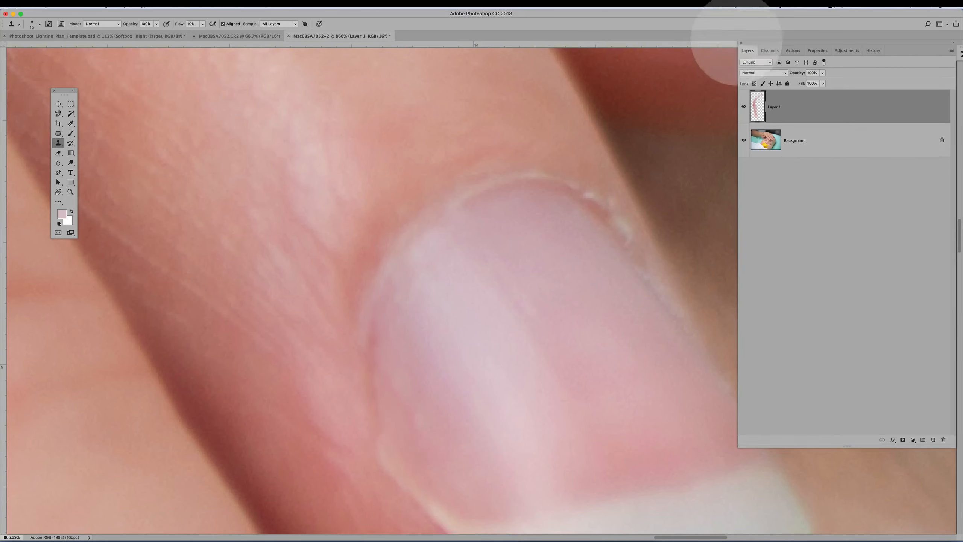
Toggle the retouch layer's visibility to compare the ring fingernail's left edge before and after cloning.
click(744, 106)
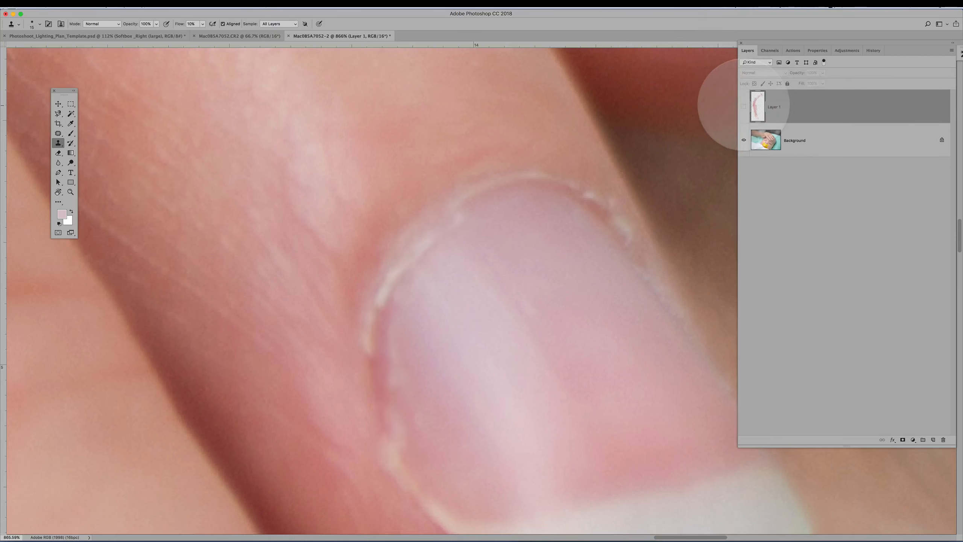
click(744, 107)
click(743, 106)
click(744, 106)
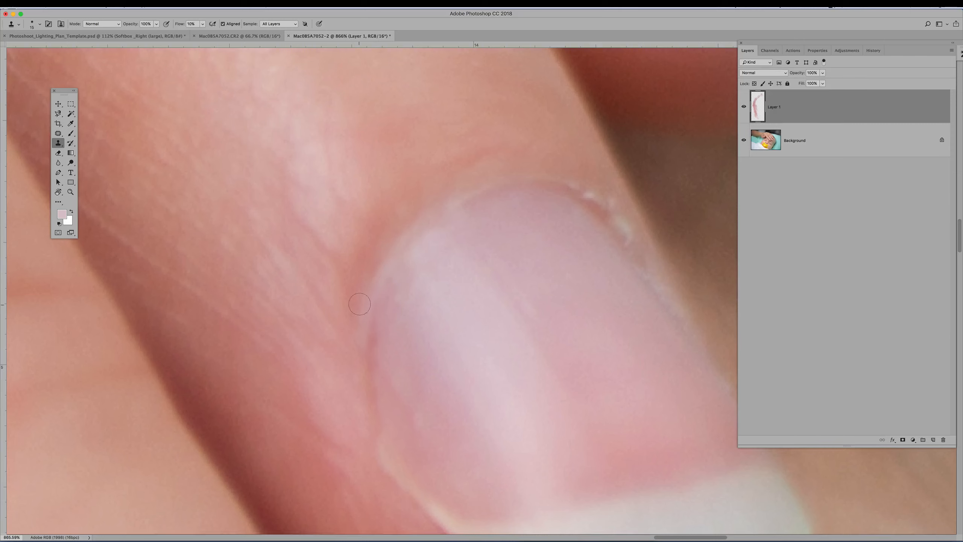
Clone over the dry cuticle on the ring fingernail's upper-right edge and refine the skin beside its upper-left edge.
mouse_move(581, 183)
mouse_down()
mouse_move(611, 211)
mouse_move(566, 179)
mouse_move(587, 194)
mouse_move(527, 177)
mouse_move(603, 190)
mouse_move(579, 183)
mouse_move(623, 237)
mouse_up()
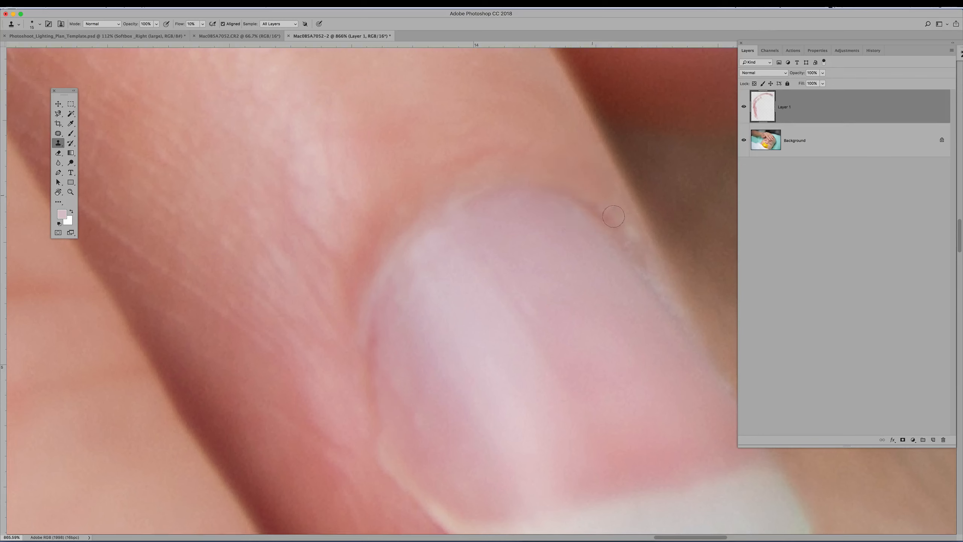
drag(614, 216, 623, 228)
alt+click(595, 186)
drag(391, 239, 373, 234)
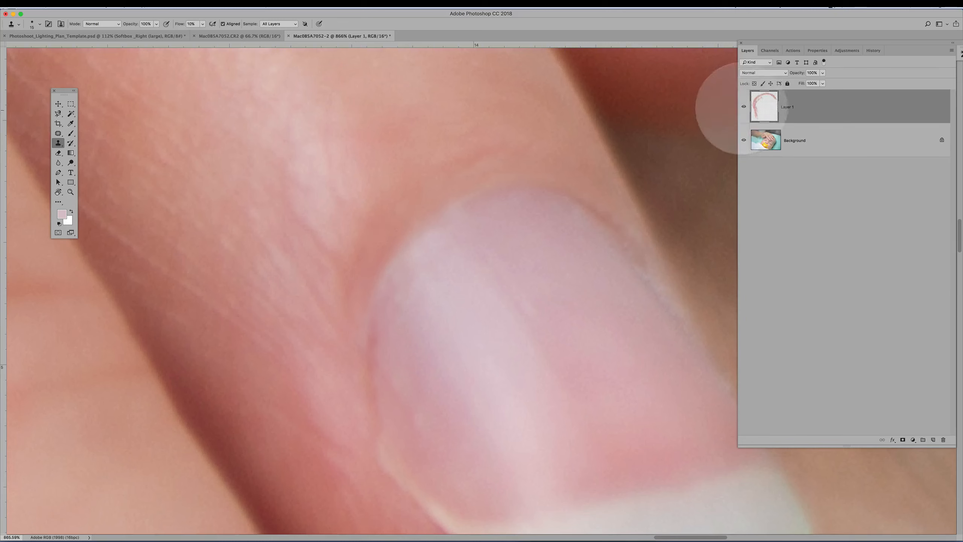
Hide and show the retouch layer to check the whole ring fingernail cuticle against the original.
click(744, 107)
click(744, 107)
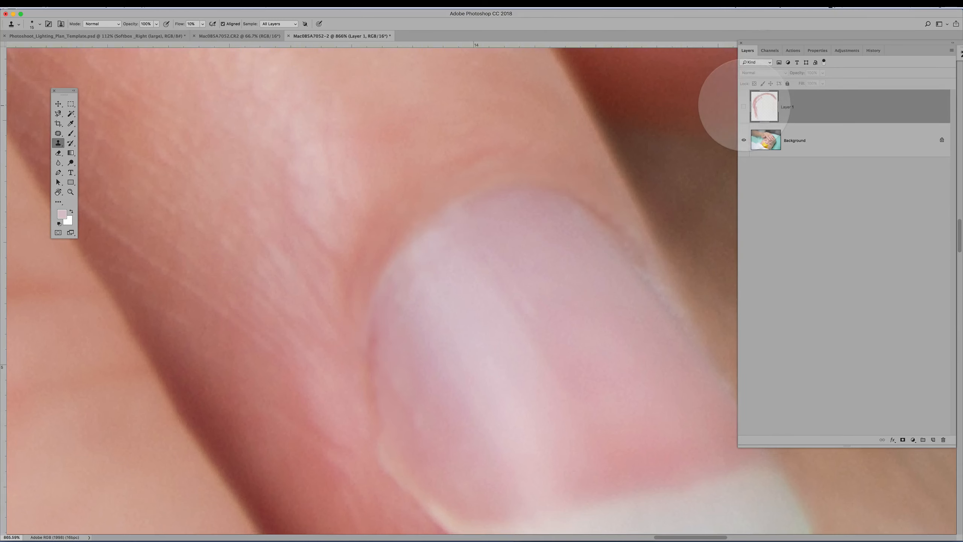
click(744, 106)
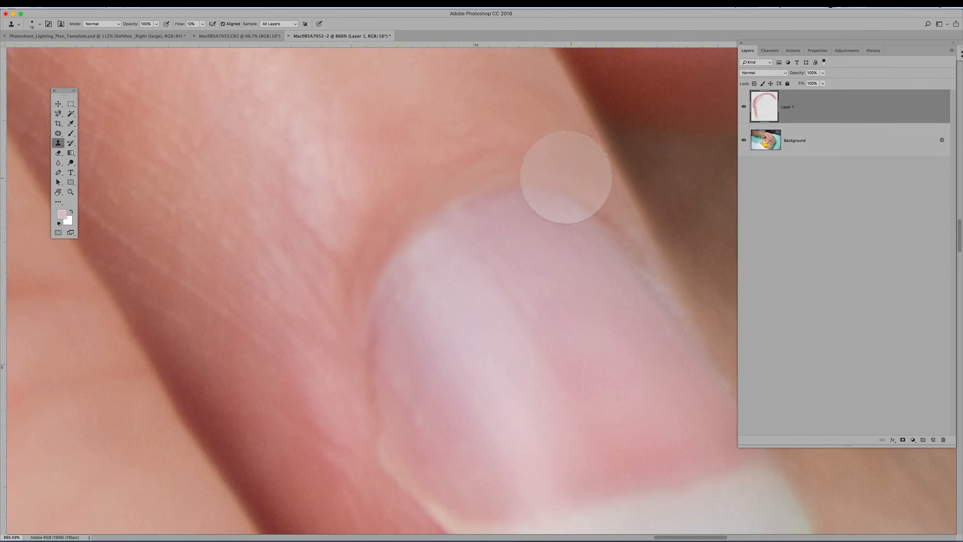
Clone sampled texture over the uneven lower-left edge of the middle fingernail.
mouse_move(525, 178)
mouse_down()
mouse_move(409, 137)
mouse_move(249, 123)
mouse_move(274, 86)
mouse_move(332, 144)
mouse_move(155, 263)
mouse_move(427, 142)
mouse_move(484, 355)
mouse_up()
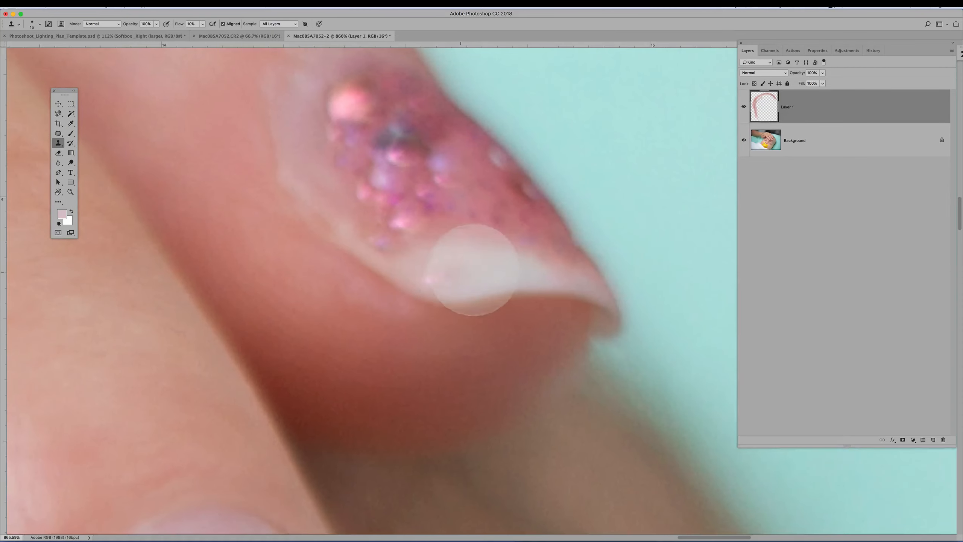
mouse_move(472, 271)
mouse_down()
mouse_move(398, 355)
mouse_move(440, 79)
mouse_move(396, 370)
mouse_move(417, 126)
mouse_move(376, 43)
mouse_move(333, 183)
mouse_up()
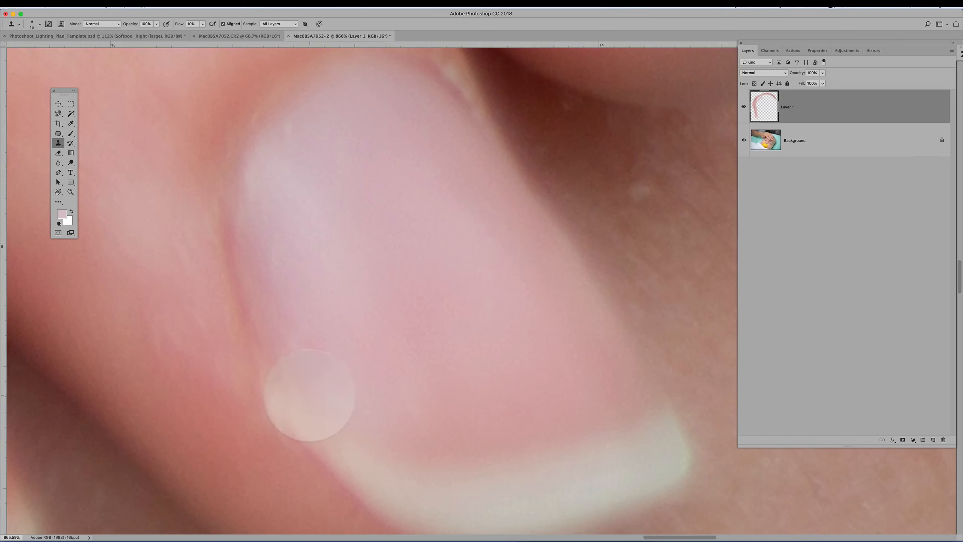
drag(303, 387, 281, 370)
alt+click(314, 442)
mouse_move(285, 406)
mouse_down()
mouse_move(313, 442)
mouse_move(295, 417)
mouse_up()
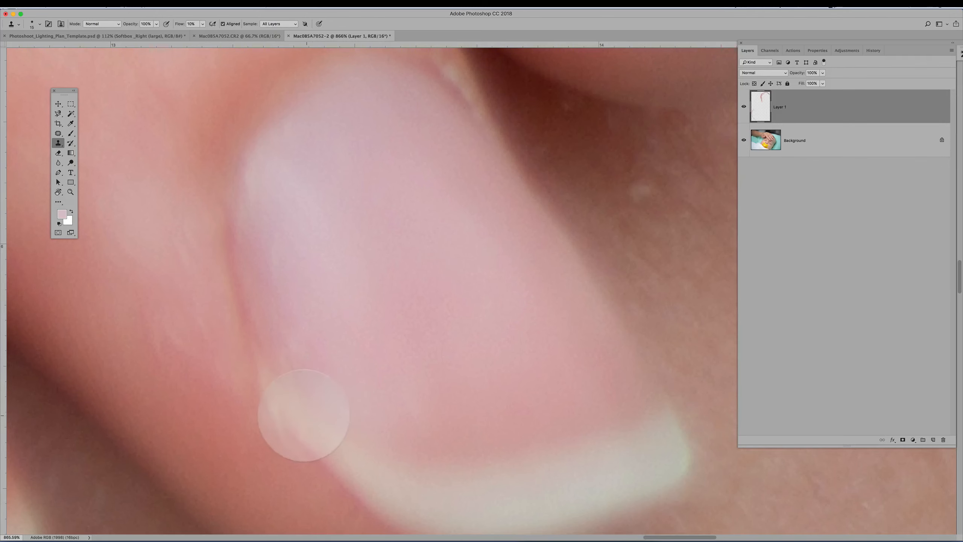
scroll(380, 355, down, 10)
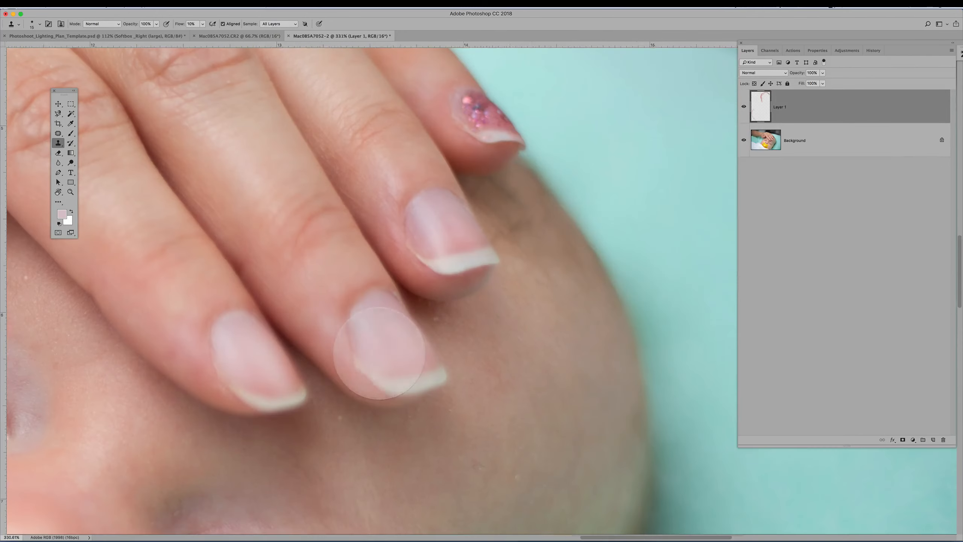
Enlarge the Clone Stamp brush and clone sampled skin over the uneven area on the index finger beside its nail.
scroll(402, 306, up, 5)
scroll(402, 305, up, 4)
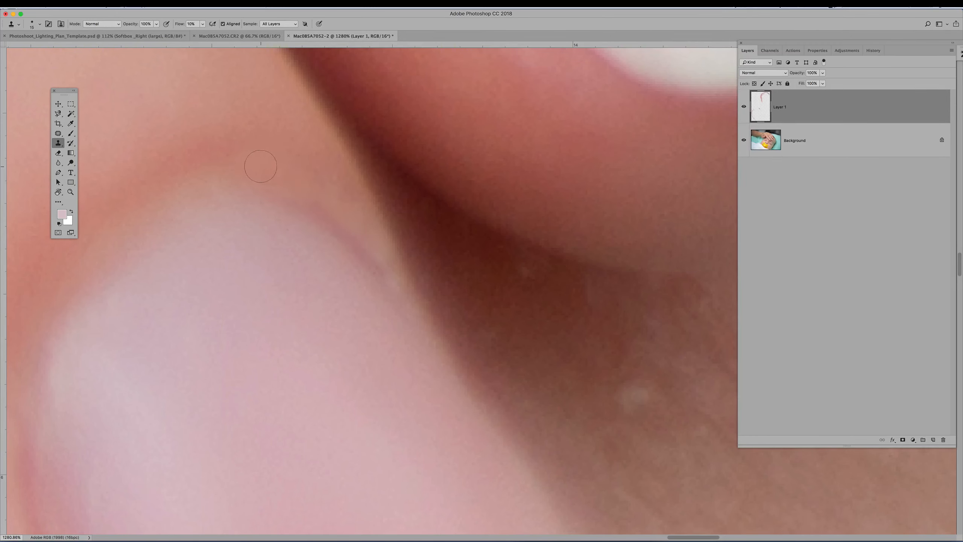
scroll(283, 175, down, 5)
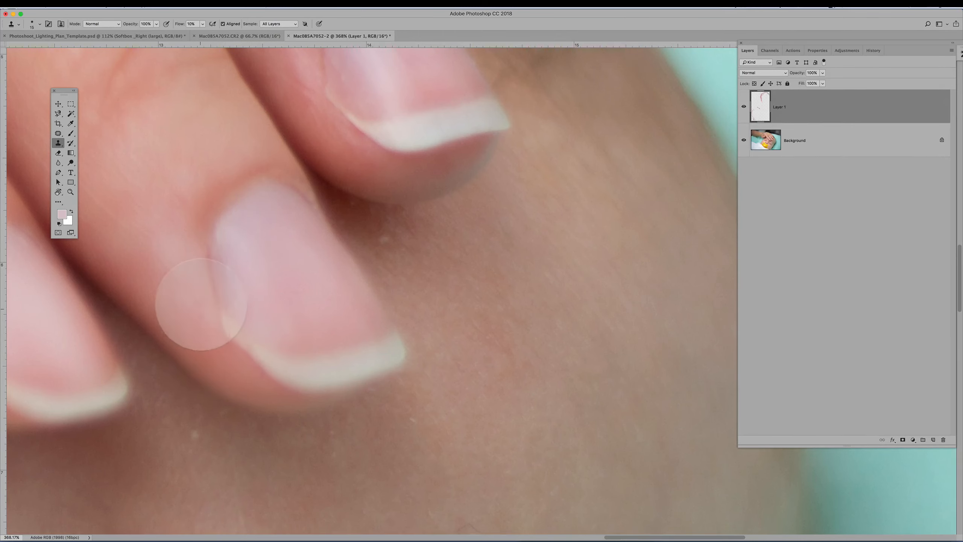
scroll(194, 295, left, 10)
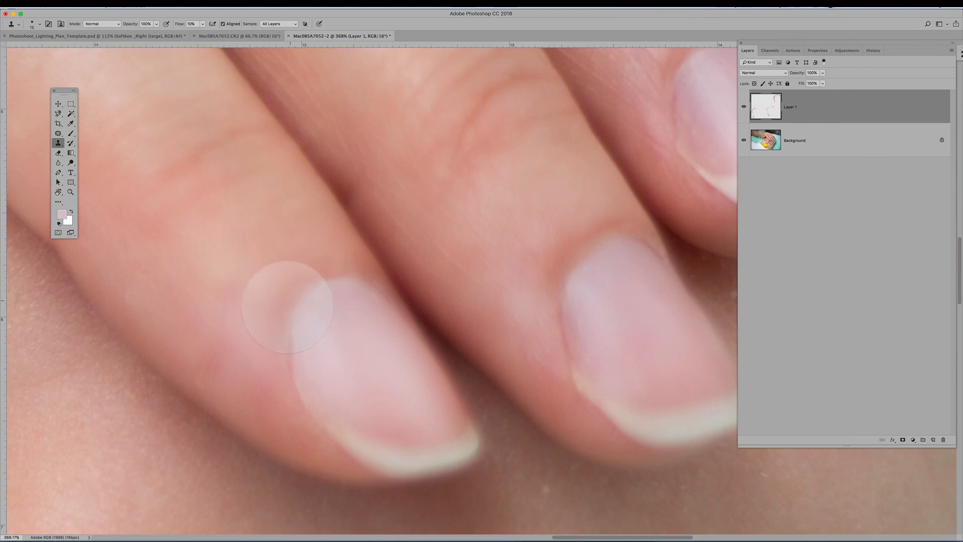
scroll(287, 377, down, 10)
scroll(271, 391, up, 11)
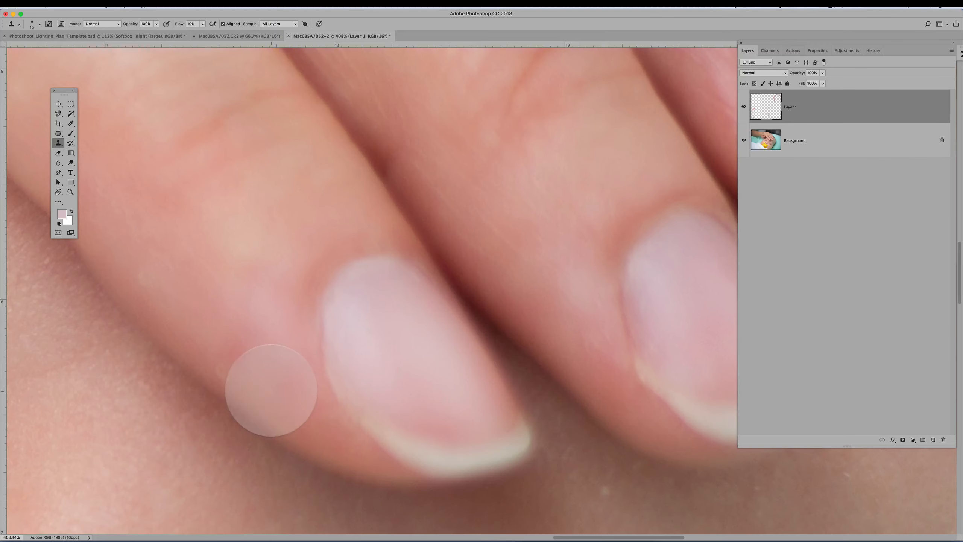
key(bracketright)
key(bracketright)
key(bracketright)
key(bracketright)
key(bracketright)
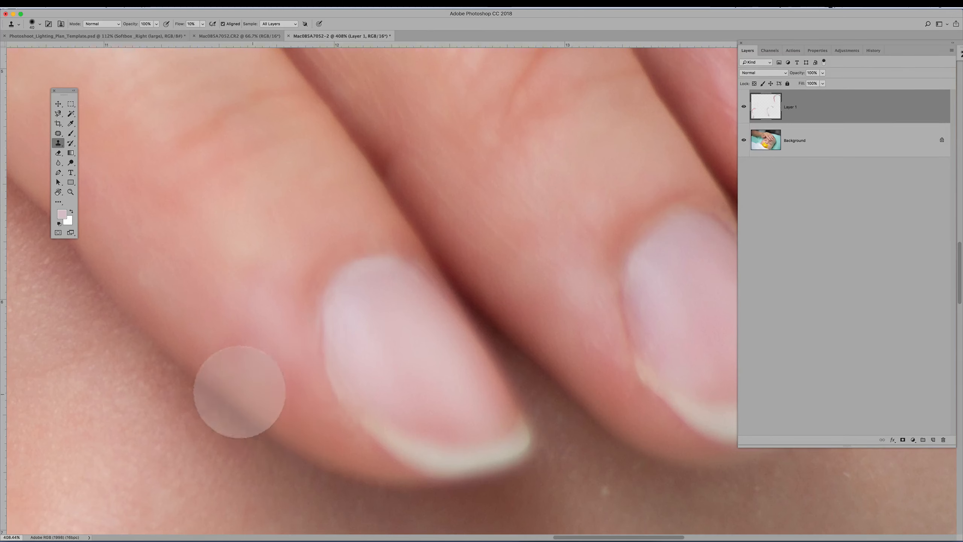
drag(239, 391, 138, 283)
click(228, 286)
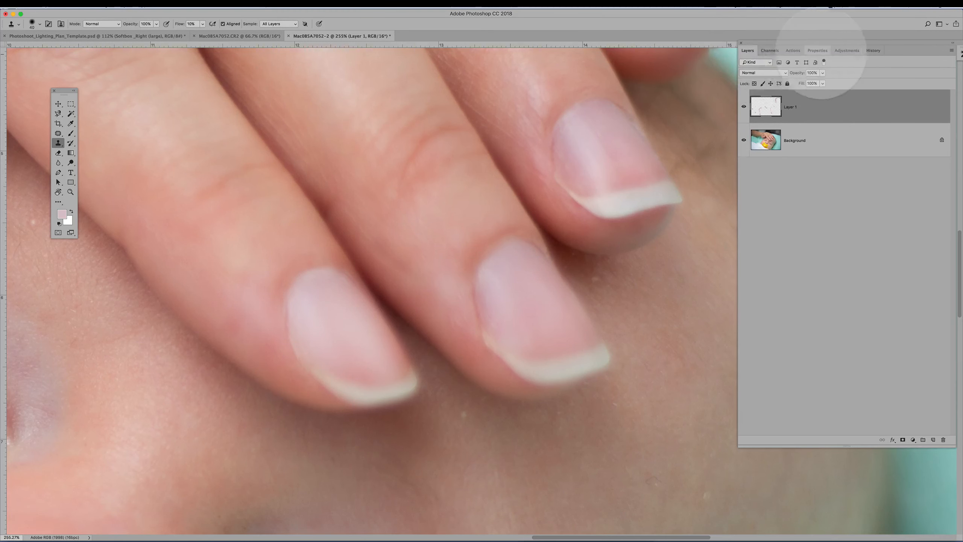
Step back one history state to remove the last clone stroke.
click(873, 51)
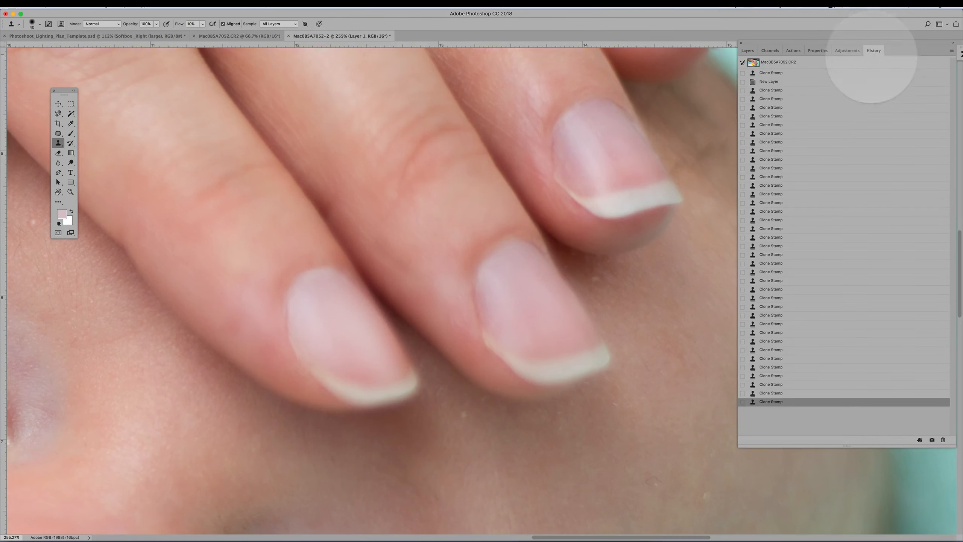
click(776, 393)
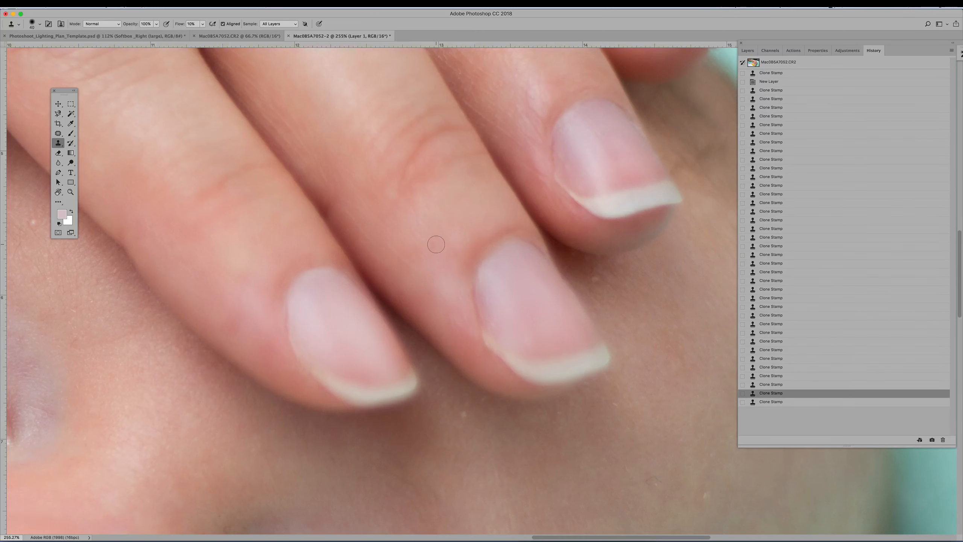
Clone sampled skin over the dry, flaky cuticle along the curved base of the thumbnail.
scroll(437, 244, down, 4)
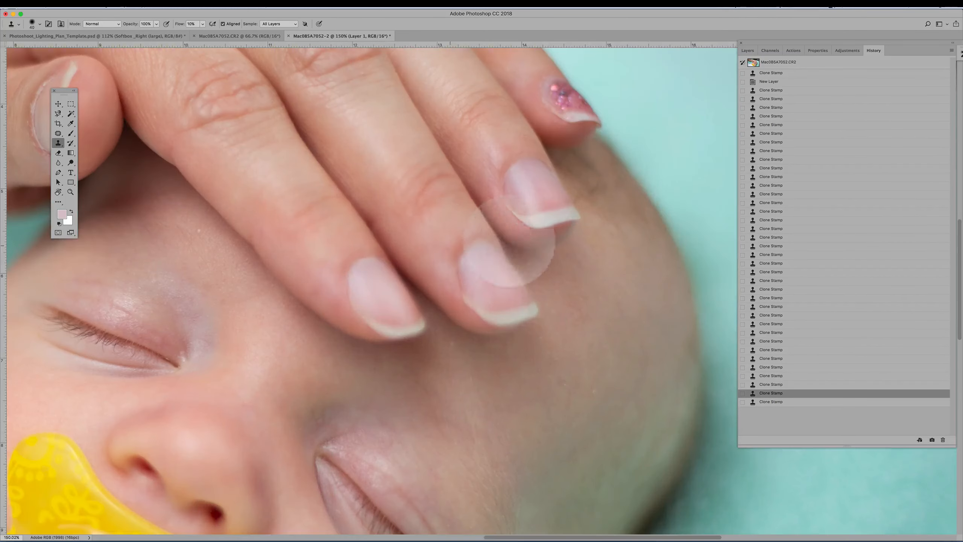
key(h)
mouse_move(598, 232)
mouse_down()
mouse_move(277, 241)
mouse_move(455, 212)
mouse_up()
scroll(456, 211, up, 5)
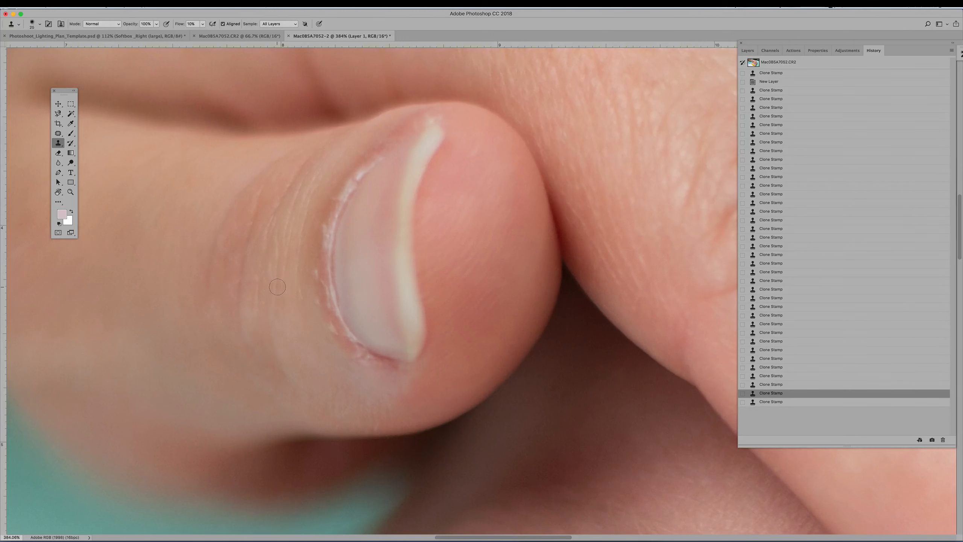
drag(277, 287, 315, 287)
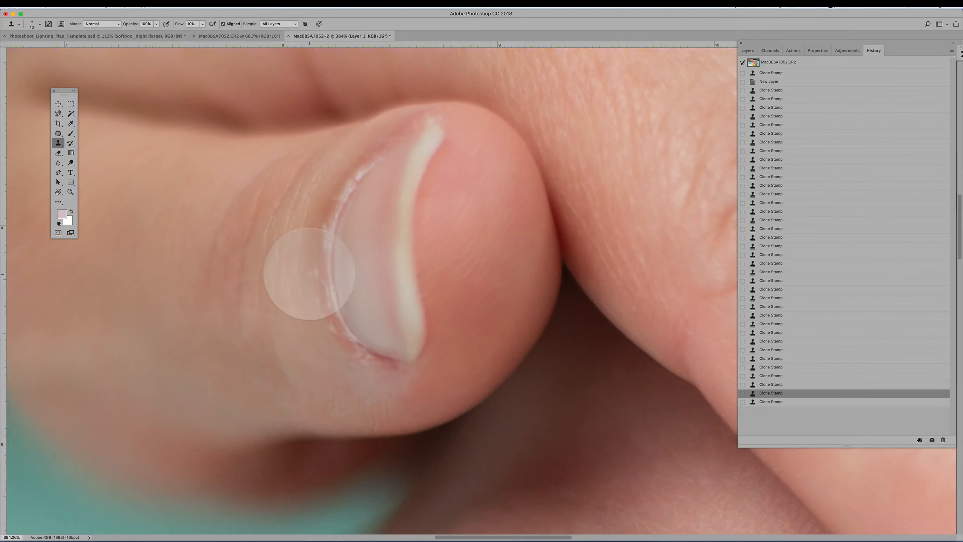
scroll(307, 273, up, 3)
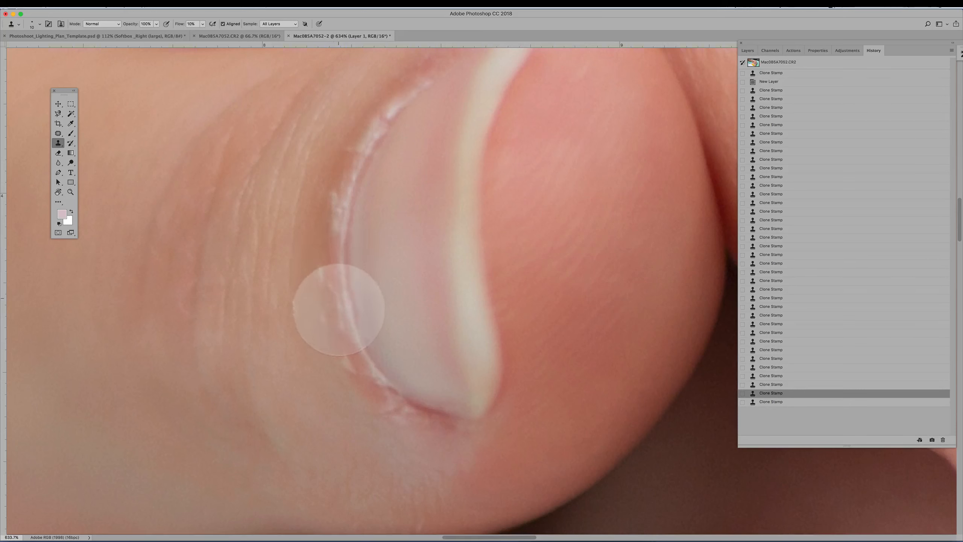
mouse_move(327, 288)
mouse_down()
mouse_move(318, 252)
mouse_move(319, 280)
mouse_move(328, 252)
mouse_up()
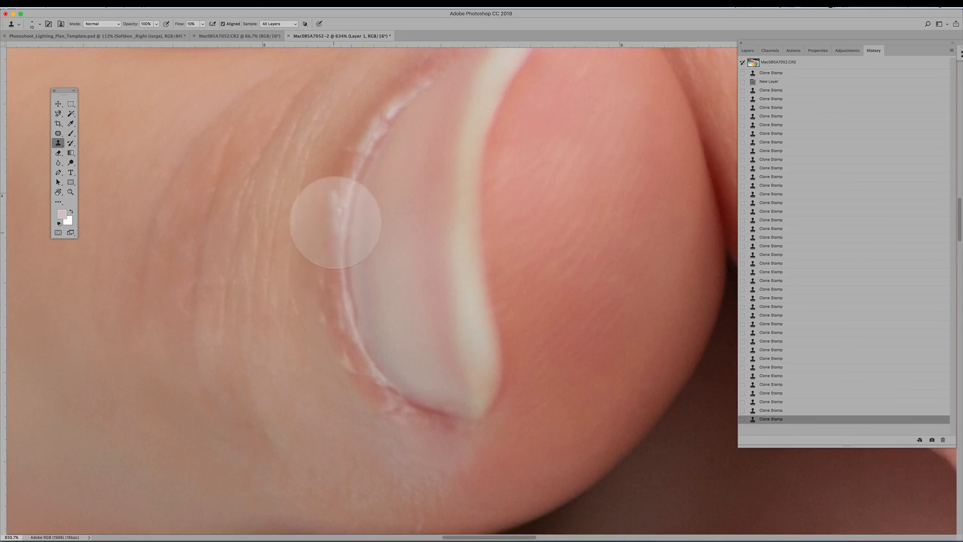
mouse_move(338, 204)
mouse_down()
mouse_move(344, 172)
mouse_move(340, 213)
mouse_move(334, 189)
mouse_move(337, 197)
mouse_move(346, 180)
mouse_move(338, 240)
mouse_up()
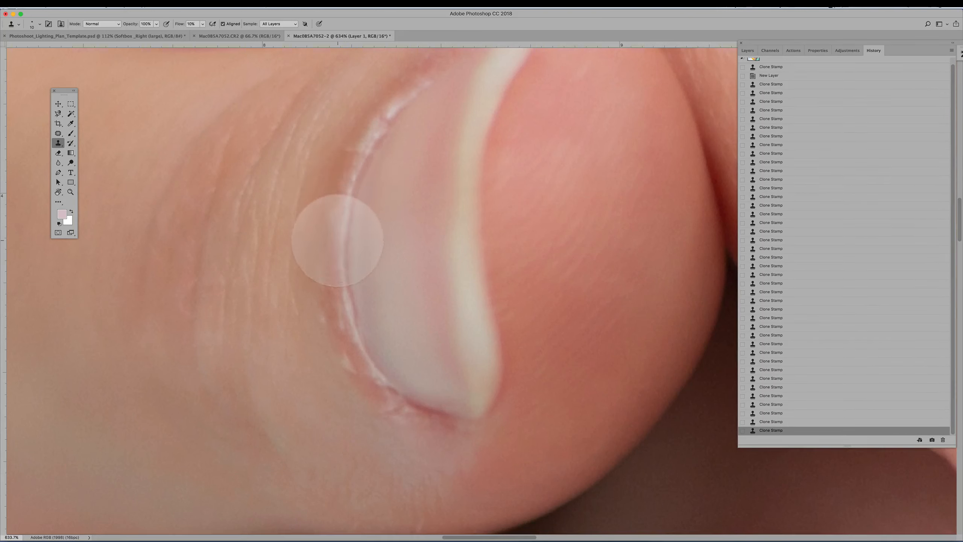
mouse_move(338, 193)
mouse_down()
mouse_move(332, 224)
mouse_move(338, 216)
mouse_up()
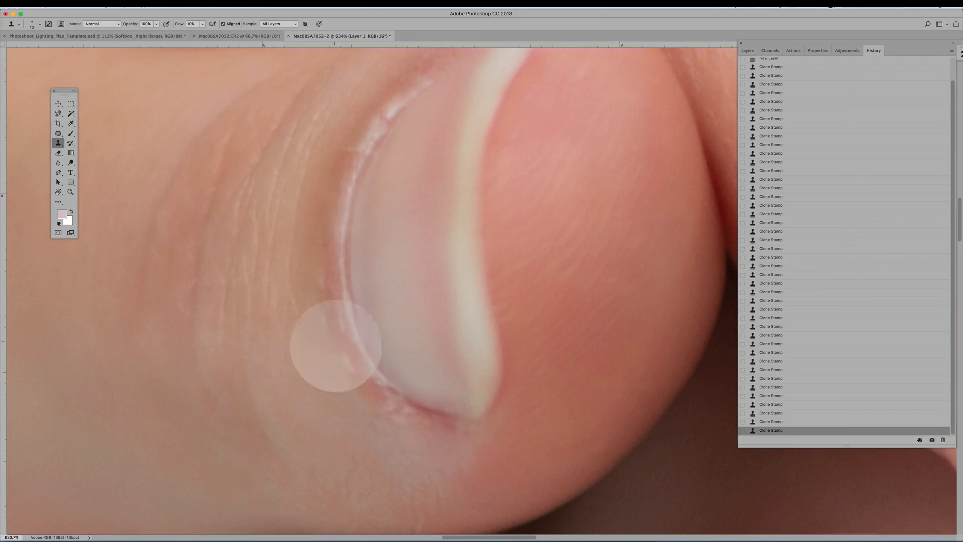
mouse_move(347, 348)
mouse_down()
mouse_move(340, 308)
mouse_move(329, 325)
mouse_move(320, 307)
mouse_move(323, 323)
mouse_move(317, 291)
mouse_up()
mouse_move(350, 380)
mouse_down()
mouse_move(340, 353)
mouse_move(361, 375)
mouse_move(339, 343)
mouse_move(353, 367)
mouse_up()
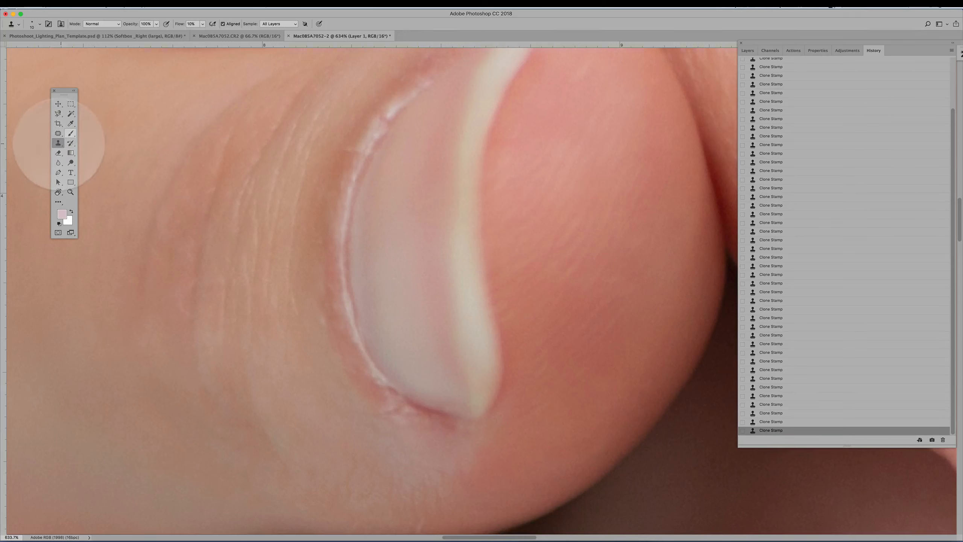
Switch to the Brush tool, sample nearby skin colour and paint over the white cuticle along the thumbnail's upper edge.
click(70, 133)
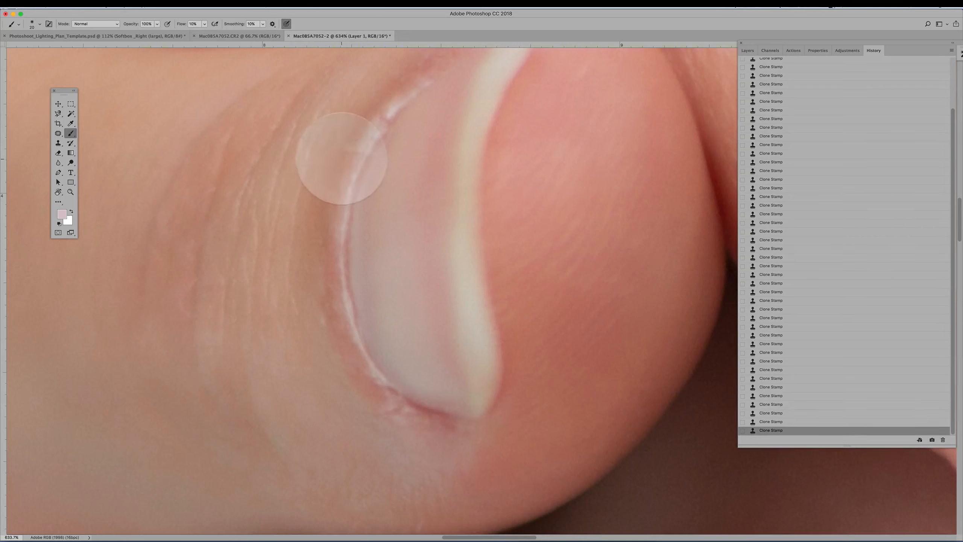
alt+click(342, 161)
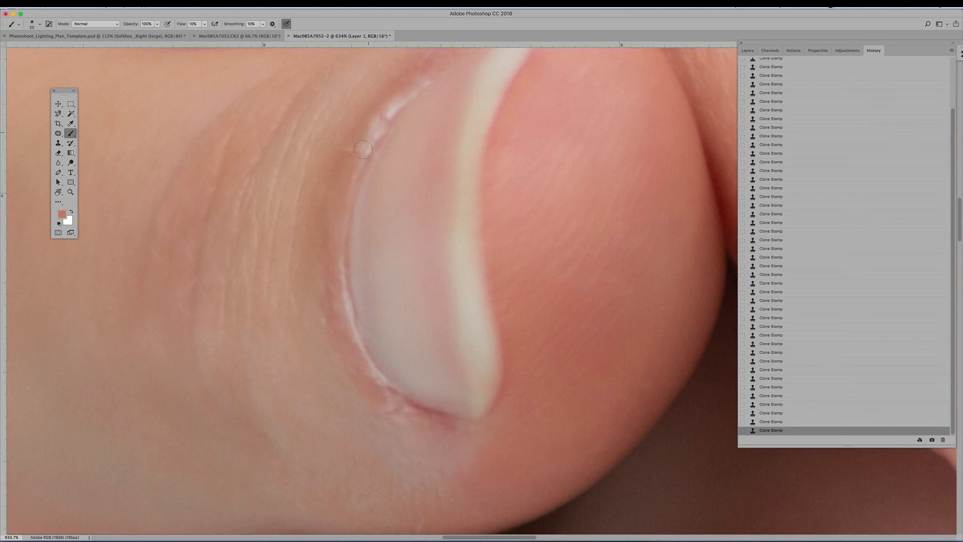
mouse_move(354, 172)
mouse_down()
mouse_move(344, 164)
mouse_move(349, 188)
mouse_up()
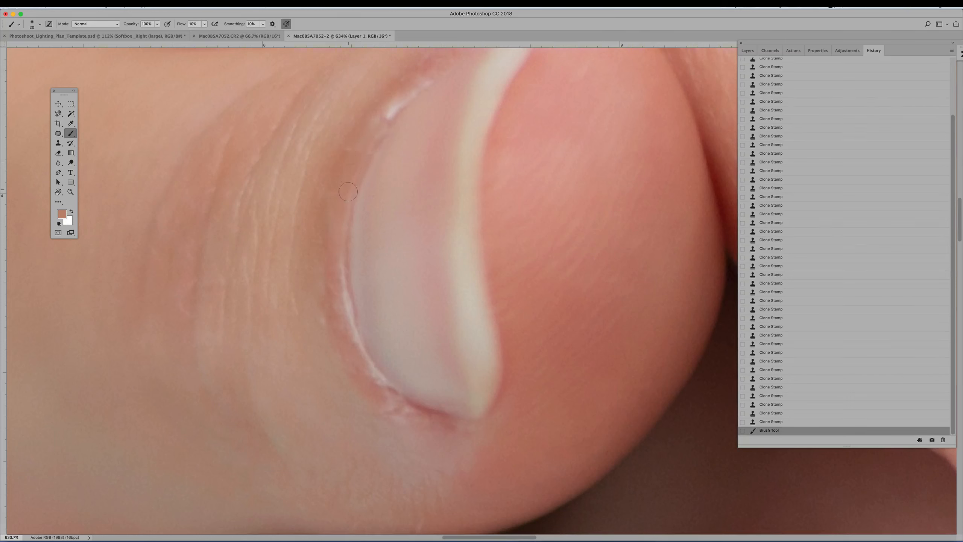
mouse_move(372, 128)
mouse_down()
mouse_move(347, 151)
mouse_move(368, 129)
mouse_up()
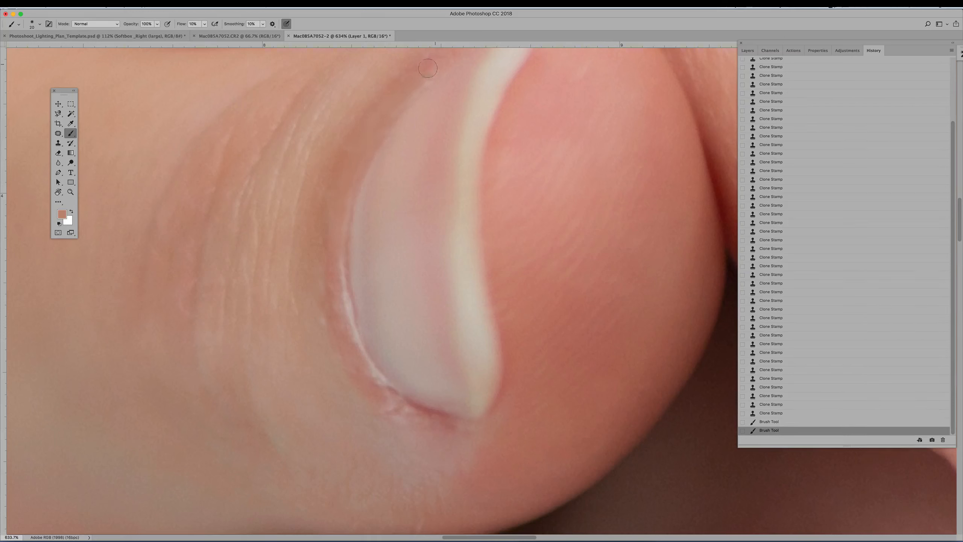
mouse_move(428, 68)
mouse_down()
mouse_move(409, 65)
mouse_move(428, 63)
mouse_up()
drag(363, 108, 352, 111)
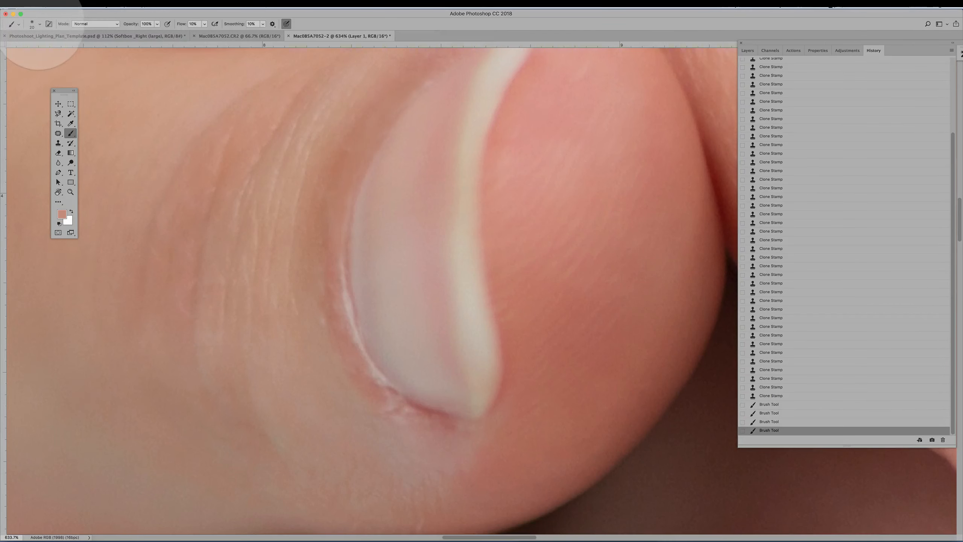
Review the brush's size and hardness, and paint skin colour over the white cuticle along the thumbnail's lower edge.
click(39, 23)
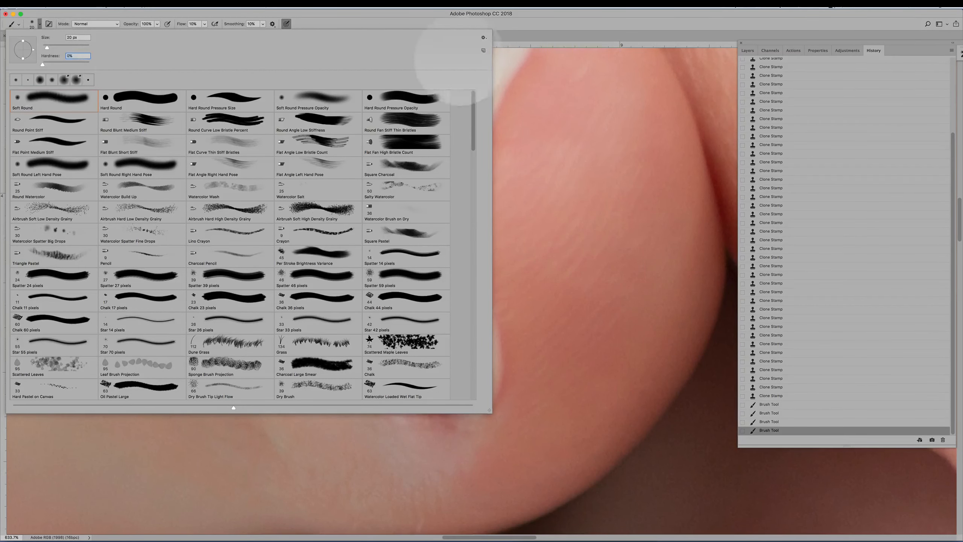
click(505, 219)
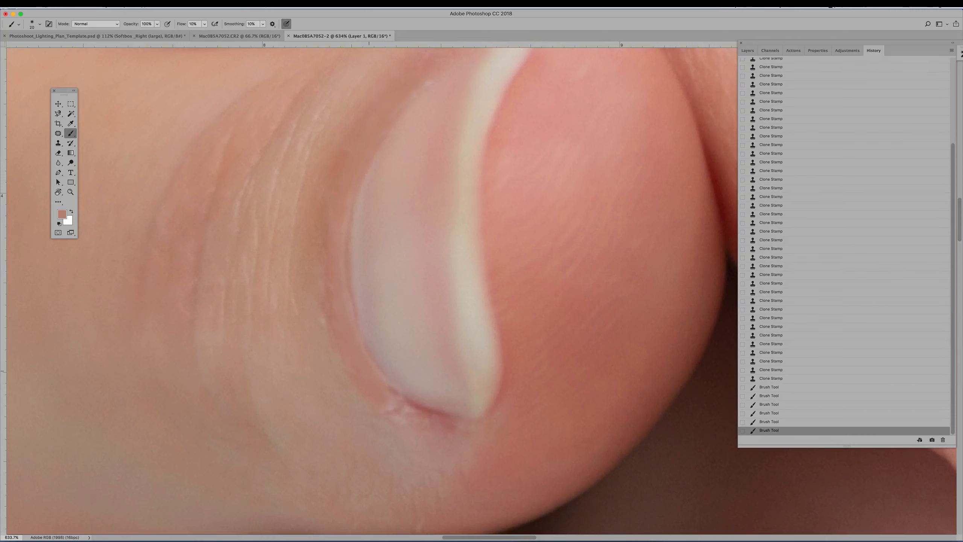
drag(347, 323, 338, 330)
drag(352, 147, 348, 156)
Toggle Layer 1's visibility to compare the retouched thumbnail cuticle with the original.
click(749, 50)
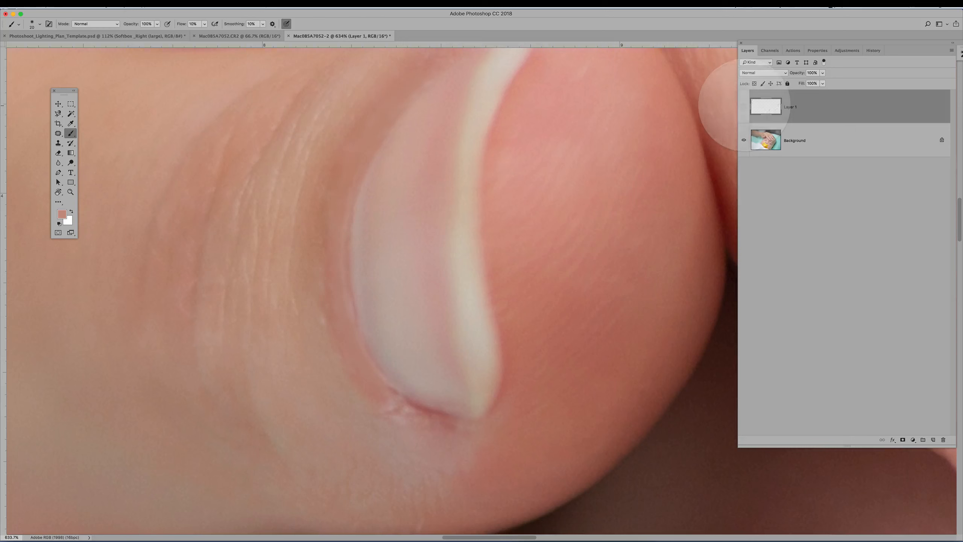
click(744, 106)
click(744, 106)
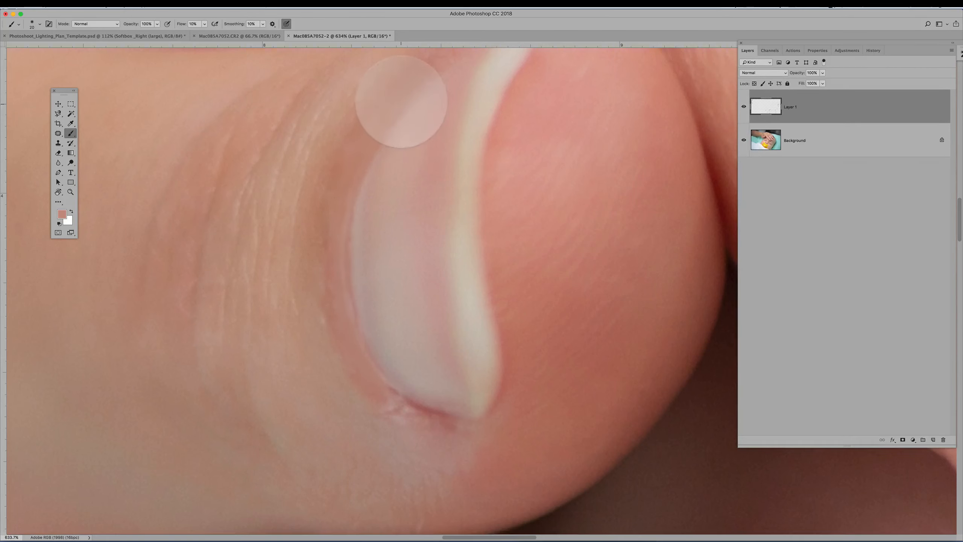
Resample the skin colour and paint over the remaining rough cuticle at the thumbnail's upper edge and lower corner.
alt+click(401, 101)
drag(393, 119, 355, 169)
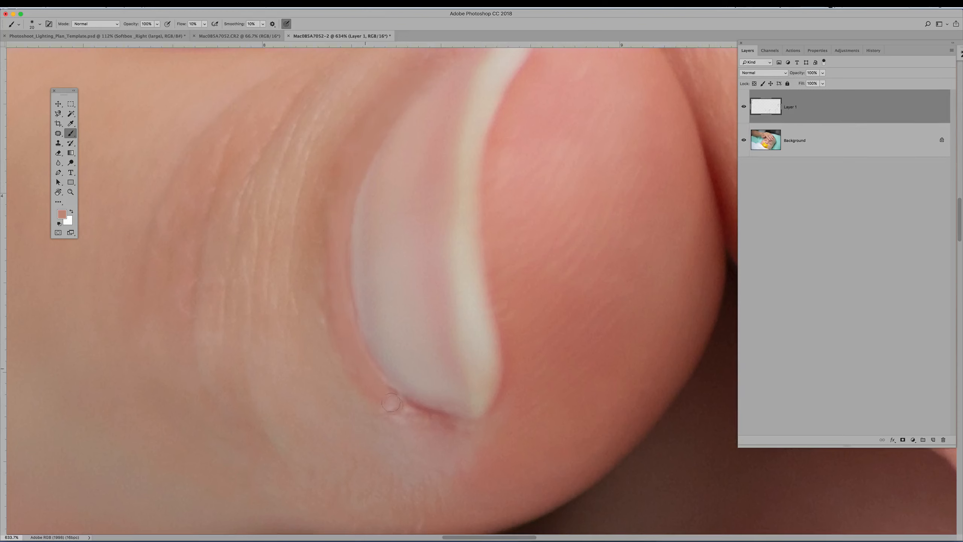
alt+click(312, 284)
Enlarge the brush, sample the nail colour and paint evenly along the left side of the middle fingernail.
scroll(321, 224, down, 10)
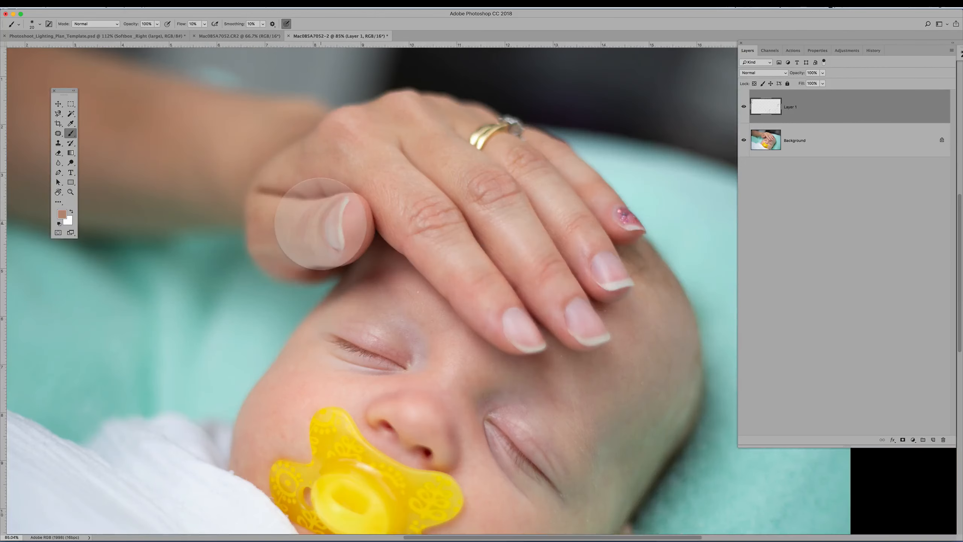
scroll(348, 223, up, 3)
scroll(347, 223, down, 2)
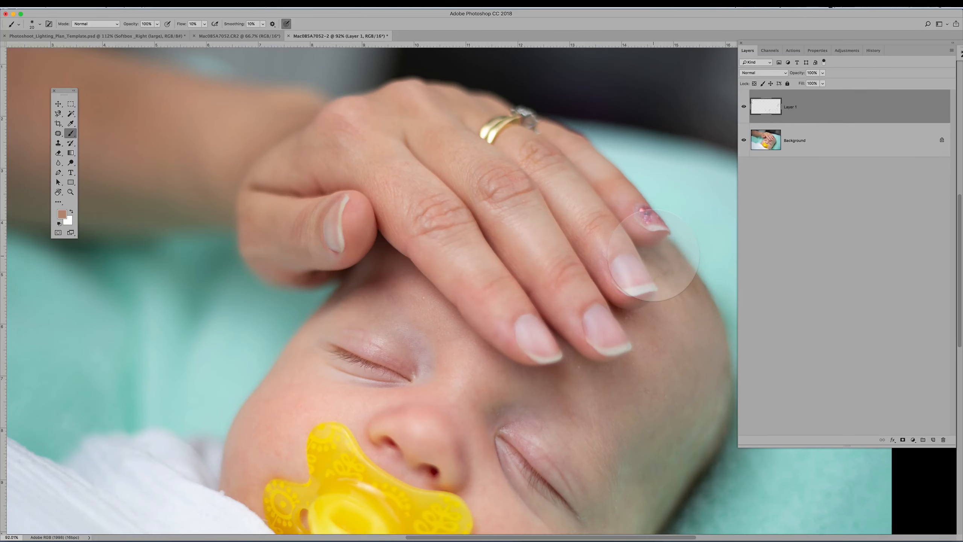
scroll(598, 365, up, 5)
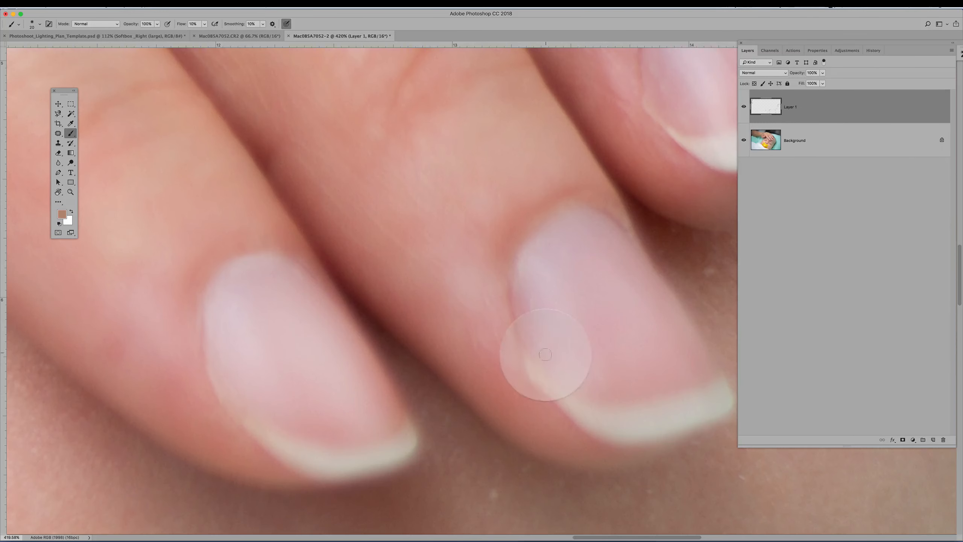
alt+click(545, 355)
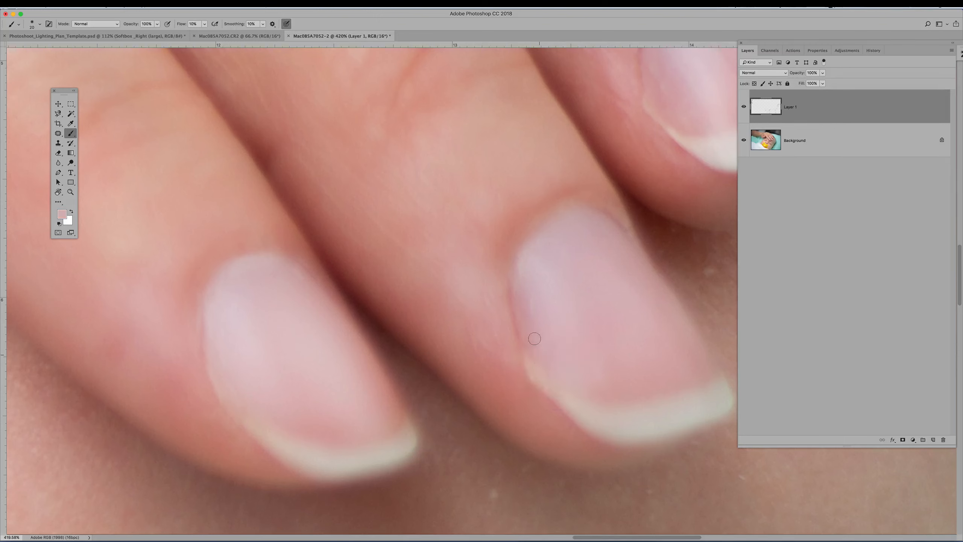
alt+click(518, 299)
key(bracketright)
key(bracketright)
key(bracketright)
key(bracketright)
alt+click(527, 321)
mouse_move(529, 307)
mouse_down()
mouse_move(546, 368)
mouse_move(524, 305)
mouse_move(565, 383)
mouse_move(548, 365)
mouse_move(525, 262)
mouse_up()
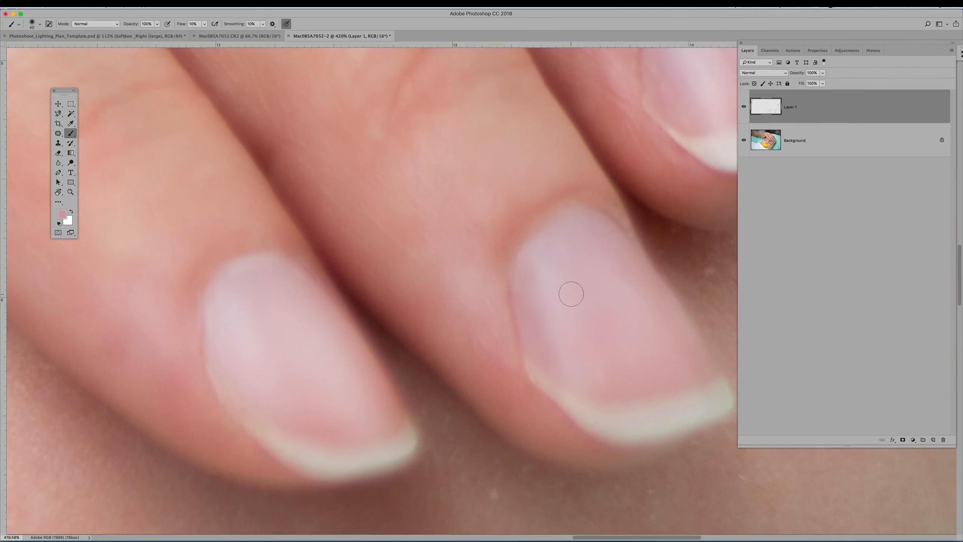
Sample pink tones from the ring fingernail and paint over its uneven surface and left edge.
scroll(571, 293, down, 5)
scroll(612, 213, up, 5)
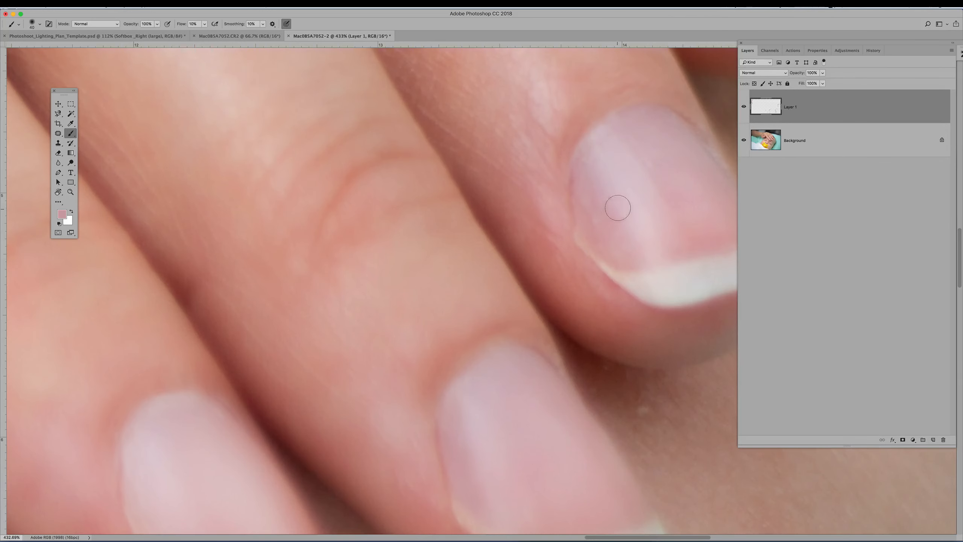
alt+click(624, 178)
mouse_move(600, 144)
mouse_down()
mouse_move(592, 145)
mouse_move(601, 137)
mouse_move(653, 210)
mouse_up()
alt+click(661, 165)
mouse_move(660, 169)
mouse_down()
mouse_move(656, 184)
mouse_move(688, 243)
mouse_up()
alt+click(617, 255)
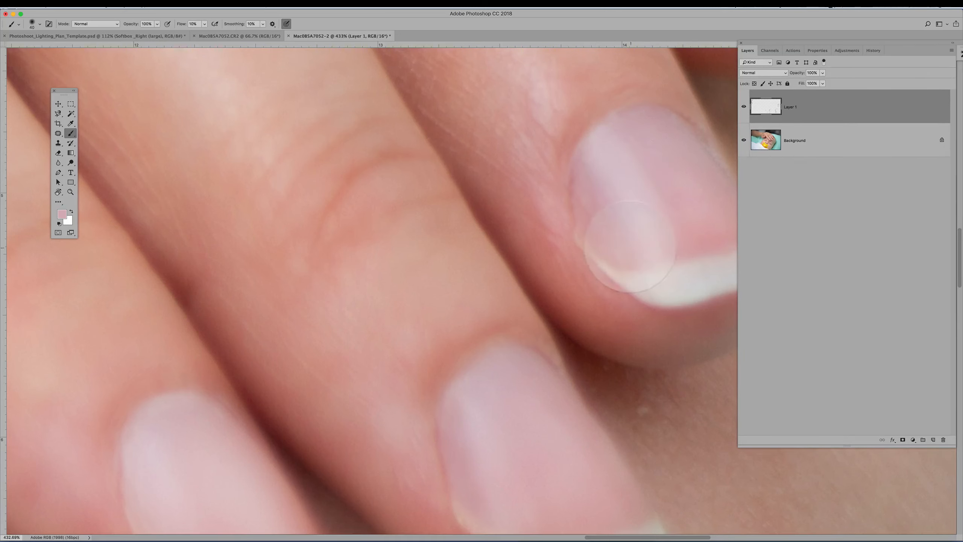
mouse_move(627, 261)
mouse_down()
mouse_move(583, 205)
mouse_move(591, 211)
mouse_move(577, 157)
mouse_move(636, 254)
mouse_move(598, 246)
mouse_move(578, 194)
mouse_move(629, 261)
mouse_move(615, 253)
mouse_move(581, 180)
mouse_up()
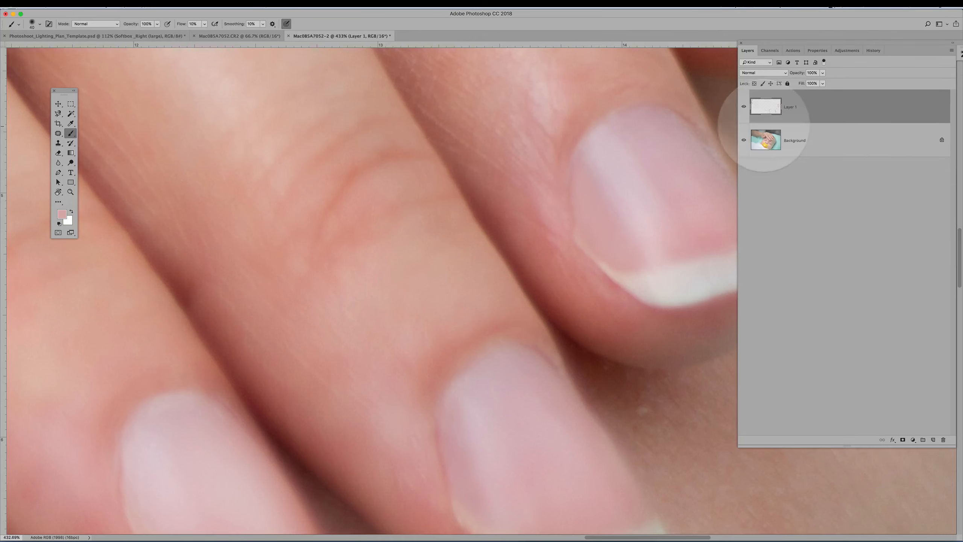
Hide and show Layer 1 to compare the painted ring and middle fingernails with the original.
click(744, 106)
click(743, 107)
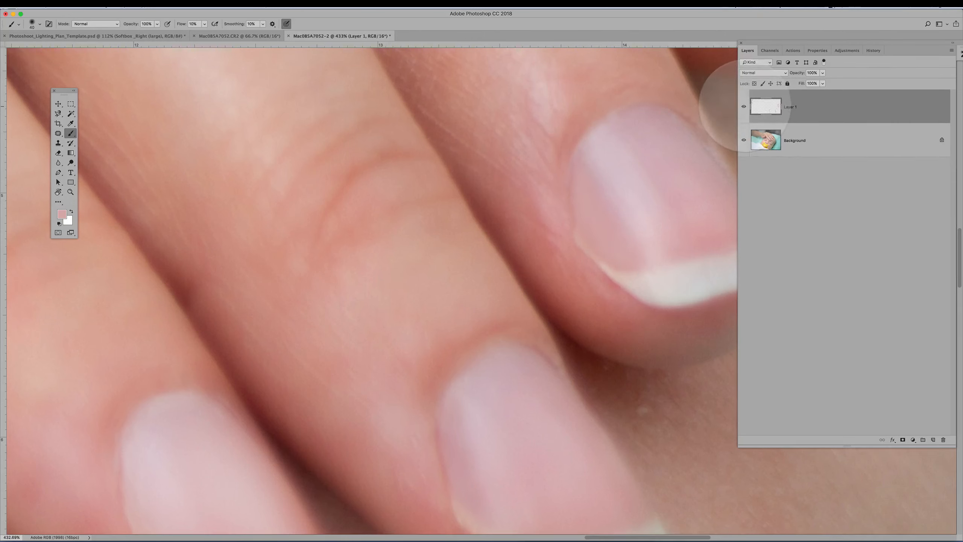
Toggle Layer 1 off and on once more to check the nail retouching against the untouched photo.
click(744, 106)
click(744, 106)
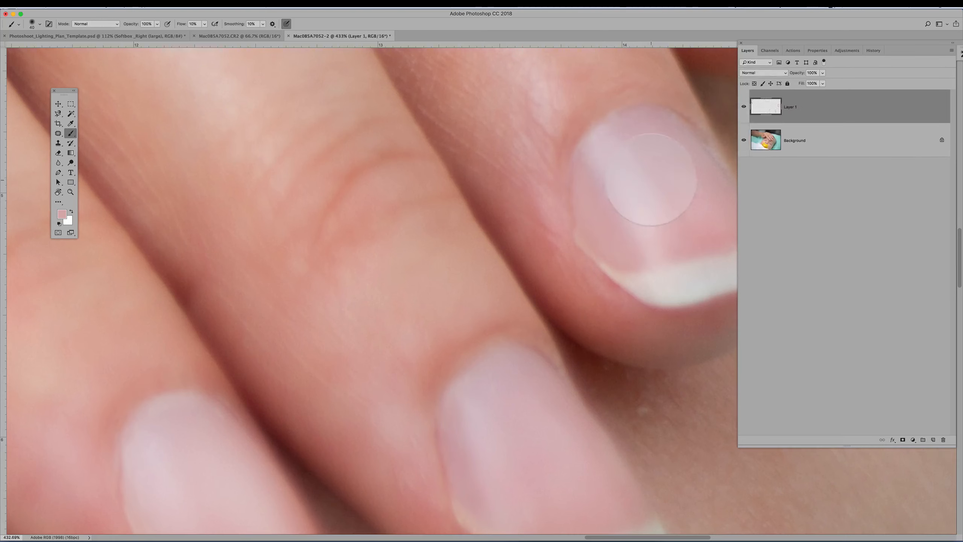
Sample the pale pink at the little fingernail's inner edge and paint over the glitter beads nearest to it.
scroll(641, 182, right, 7)
scroll(641, 182, up, 4)
scroll(501, 173, up, 2)
scroll(510, 264, up, 5)
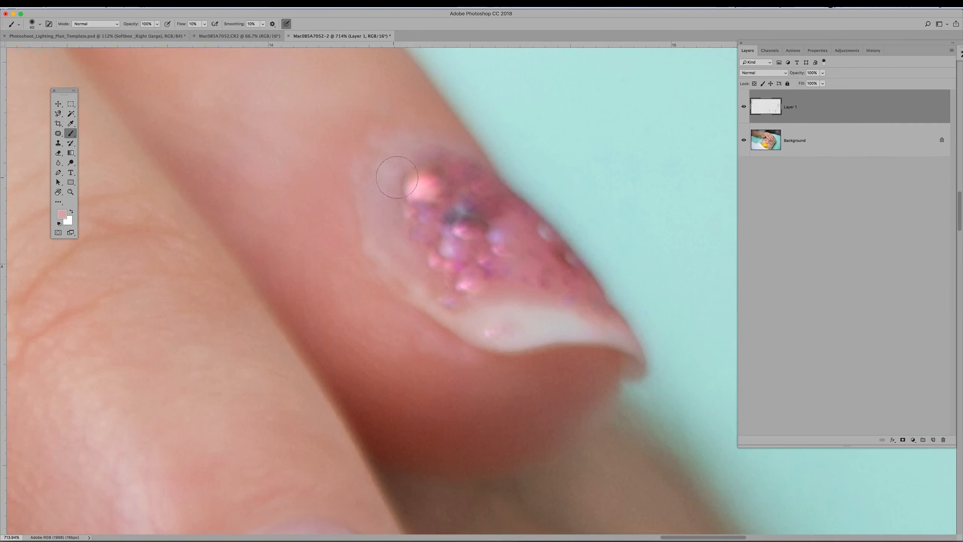
alt+click(380, 196)
mouse_move(402, 203)
mouse_down()
mouse_move(416, 225)
mouse_move(407, 196)
mouse_move(439, 253)
mouse_move(419, 224)
mouse_up()
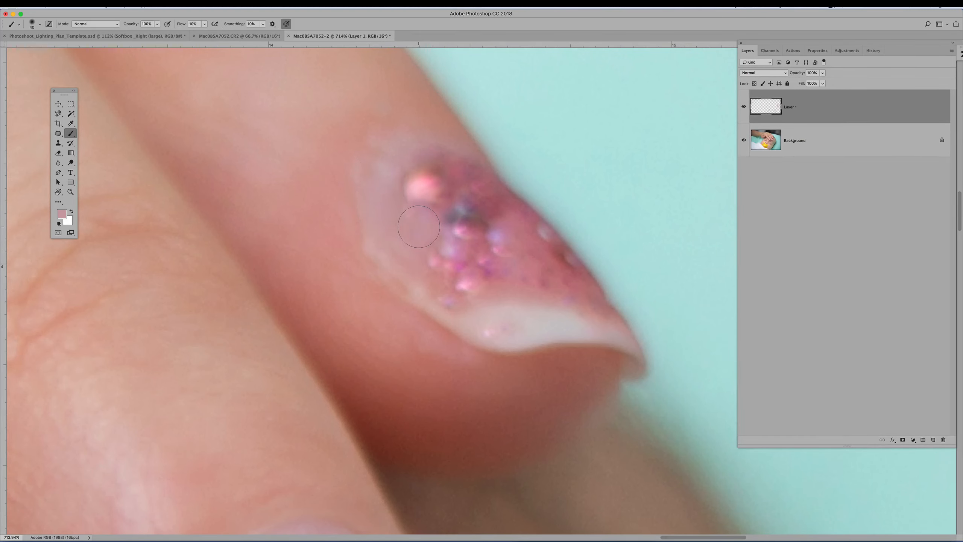
mouse_move(419, 227)
mouse_down()
mouse_move(379, 209)
mouse_move(423, 205)
mouse_move(372, 205)
mouse_move(377, 198)
mouse_up()
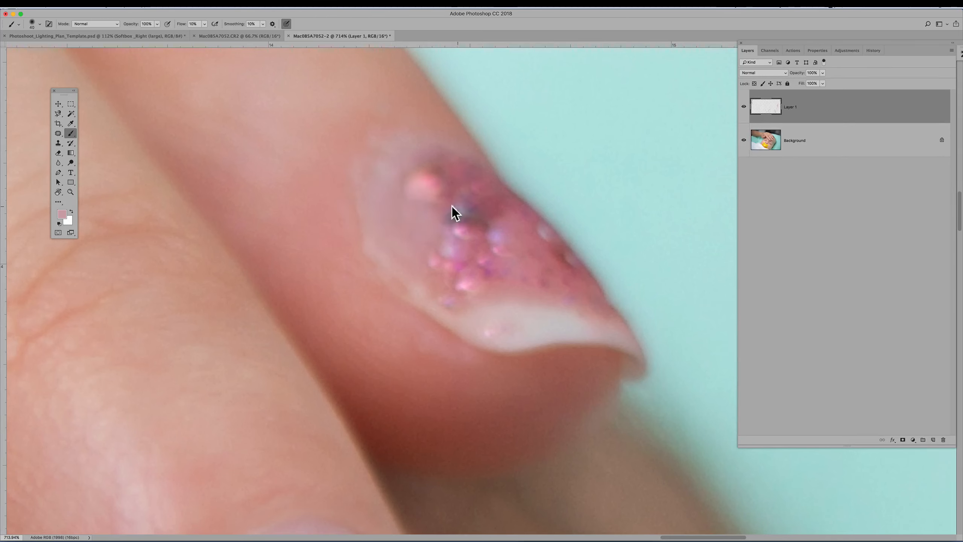
Continue painting the sampled pink over the glitter beads in the middle and lower part of the little fingernail.
drag(396, 198, 378, 189)
drag(447, 224, 424, 197)
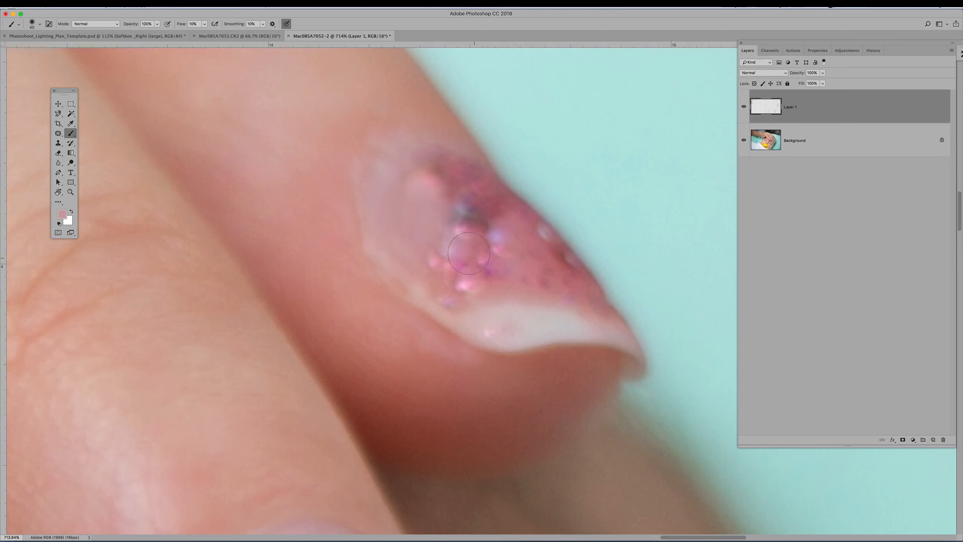
mouse_move(491, 281)
mouse_down()
mouse_move(450, 282)
mouse_move(429, 262)
mouse_move(475, 292)
mouse_move(439, 266)
mouse_move(509, 285)
mouse_up()
mouse_move(476, 252)
mouse_down()
mouse_move(497, 263)
mouse_move(449, 201)
mouse_move(508, 247)
mouse_up()
mouse_move(442, 196)
mouse_down()
mouse_move(468, 255)
mouse_move(494, 277)
mouse_move(511, 273)
mouse_move(453, 272)
mouse_move(416, 236)
mouse_move(472, 296)
mouse_move(449, 286)
mouse_move(417, 229)
mouse_move(422, 183)
mouse_move(435, 198)
mouse_move(456, 197)
mouse_up()
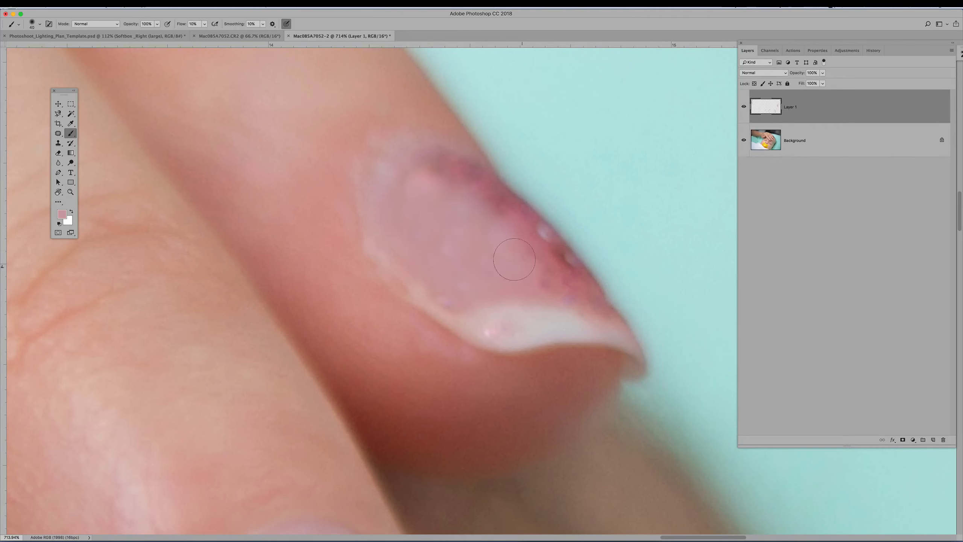
Resample the tone at the little fingernail's base and paint over the uneven colour near its upper edge.
alt+click(398, 171)
mouse_move(436, 165)
mouse_down()
mouse_move(468, 182)
mouse_move(436, 163)
mouse_move(401, 185)
mouse_move(433, 172)
mouse_move(405, 202)
mouse_move(461, 298)
mouse_move(433, 276)
mouse_move(403, 218)
mouse_move(452, 268)
mouse_move(487, 276)
mouse_move(441, 249)
mouse_move(477, 265)
mouse_move(449, 279)
mouse_move(420, 266)
mouse_move(397, 211)
mouse_move(406, 214)
mouse_move(426, 171)
mouse_move(411, 196)
mouse_move(427, 179)
mouse_move(400, 173)
mouse_move(392, 190)
mouse_move(421, 251)
mouse_move(459, 287)
mouse_move(436, 273)
mouse_move(429, 230)
mouse_up()
alt+click(429, 231)
Using the ring fingernail as reference, sample its pale highlight and paint a matching highlight streak on the little fingernail.
drag(432, 375, 454, 133)
drag(426, 336, 439, 122)
mouse_move(246, 276)
mouse_down()
mouse_move(256, 271)
mouse_move(242, 250)
mouse_move(296, 301)
mouse_move(260, 160)
mouse_move(276, 166)
mouse_up()
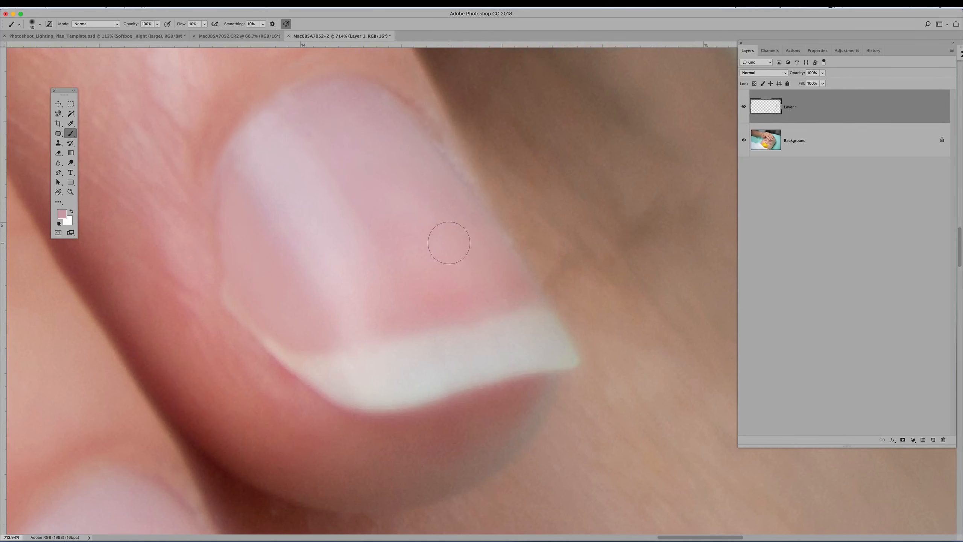
key(super+1)
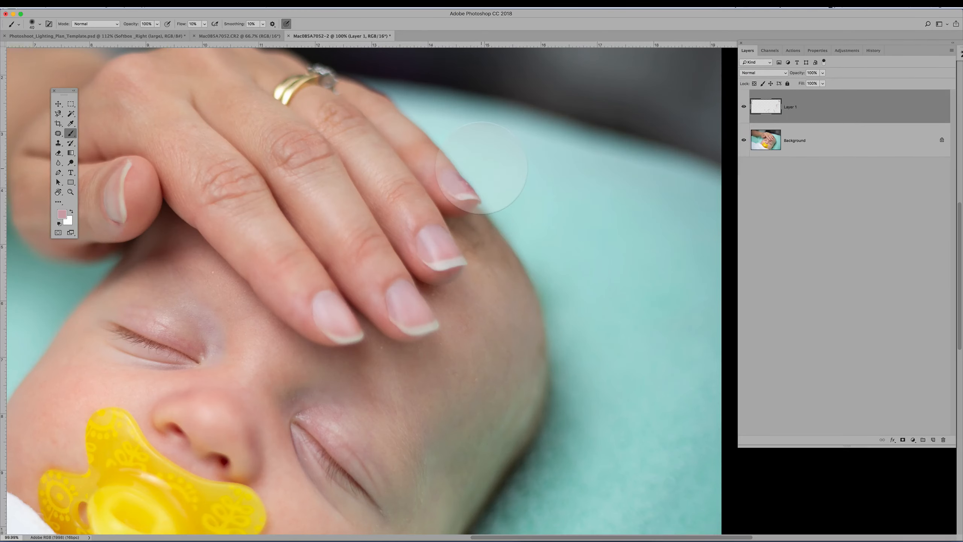
scroll(440, 229, up, 5)
scroll(418, 223, up, 3)
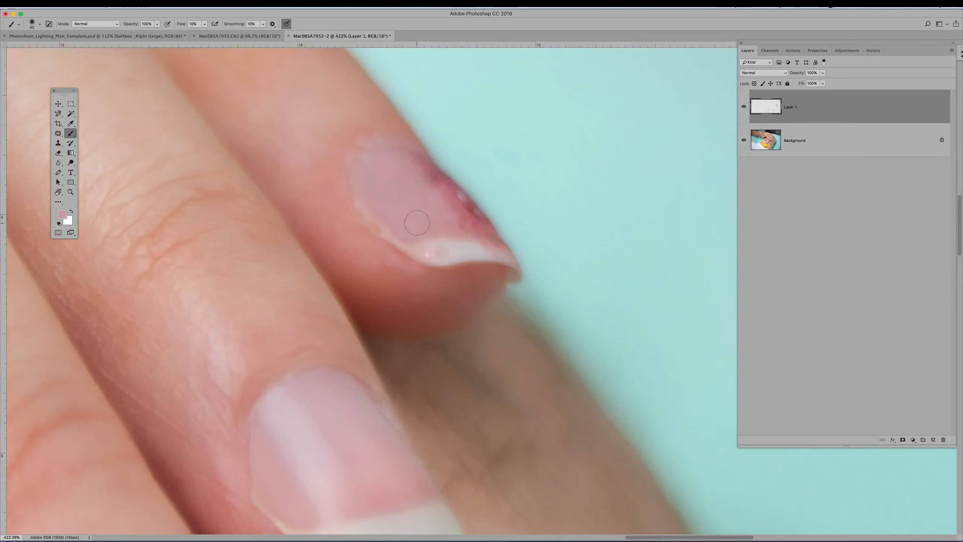
scroll(403, 204, down, 3)
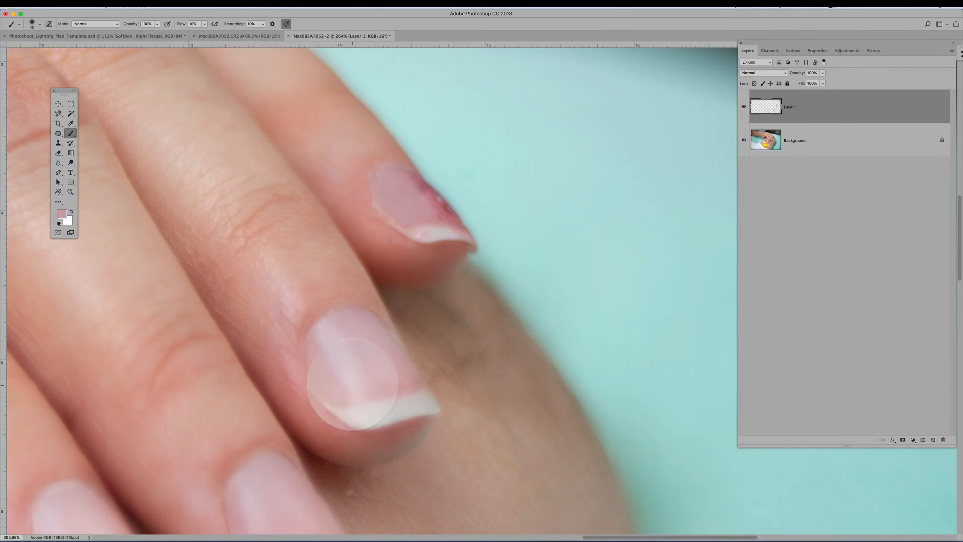
alt+click(352, 384)
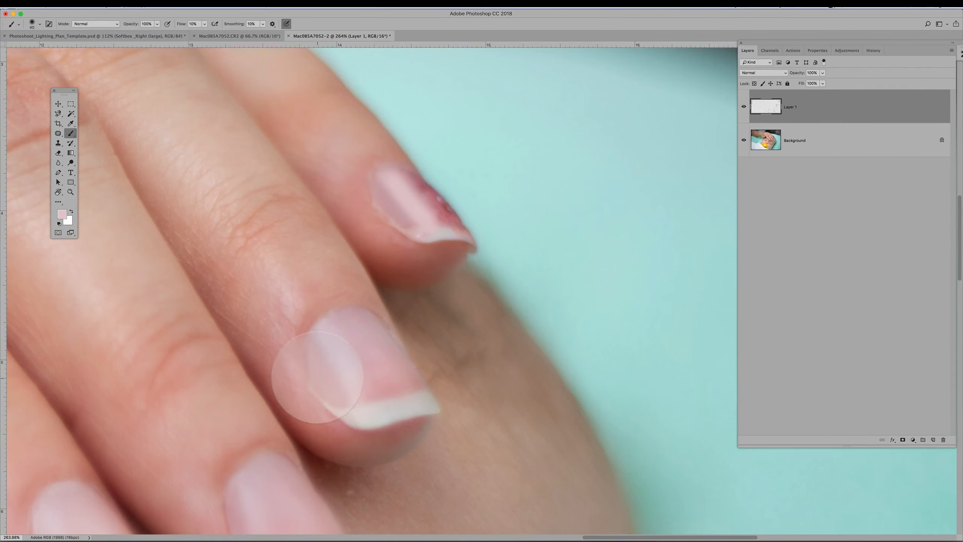
Sample the ring fingernail's left side, lighten the foreground colour to #d1babb and paint the little fingernail's inner half.
alt+click(318, 378)
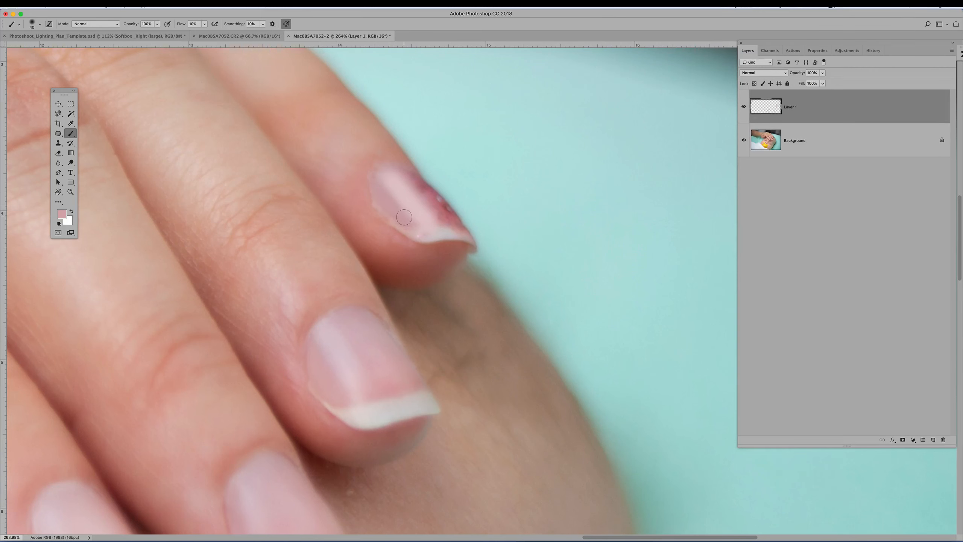
click(62, 214)
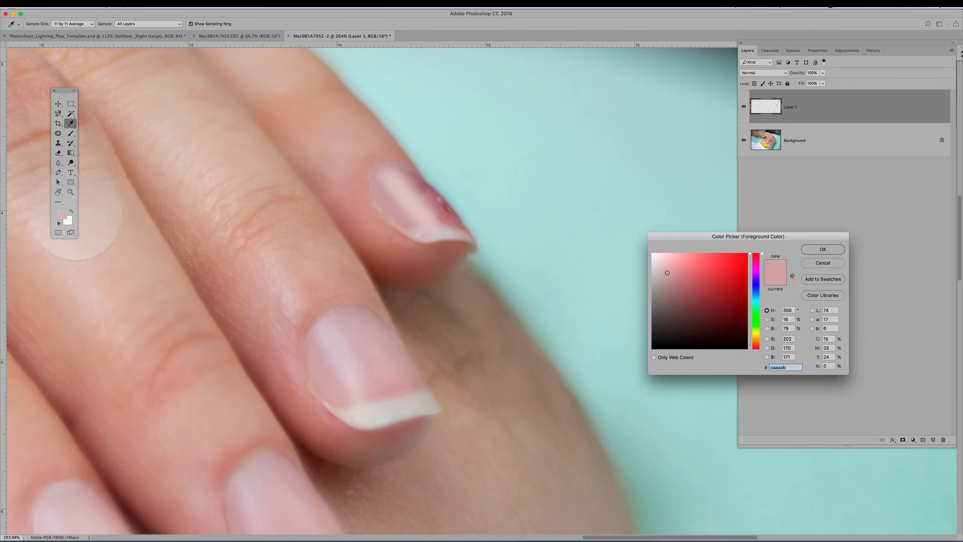
drag(667, 272, 663, 272)
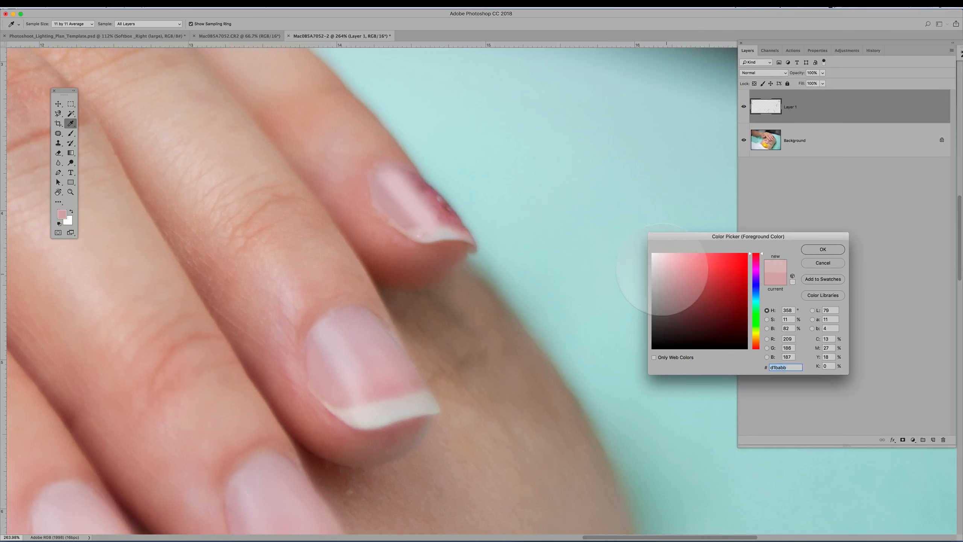
click(823, 250)
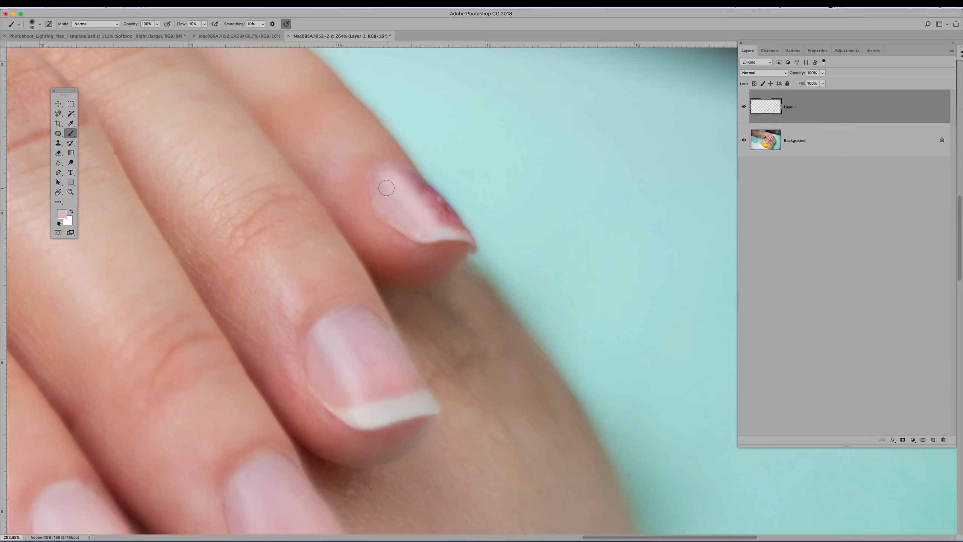
mouse_move(403, 217)
mouse_down()
mouse_move(380, 184)
mouse_move(404, 219)
mouse_move(386, 186)
mouse_move(391, 195)
mouse_move(431, 195)
mouse_up()
drag(382, 393, 413, 391)
key(super+z)
Sample darker pink tones from the ring fingernail and paint over the remaining red glitter on the little fingernail's outer side.
alt+click(364, 314)
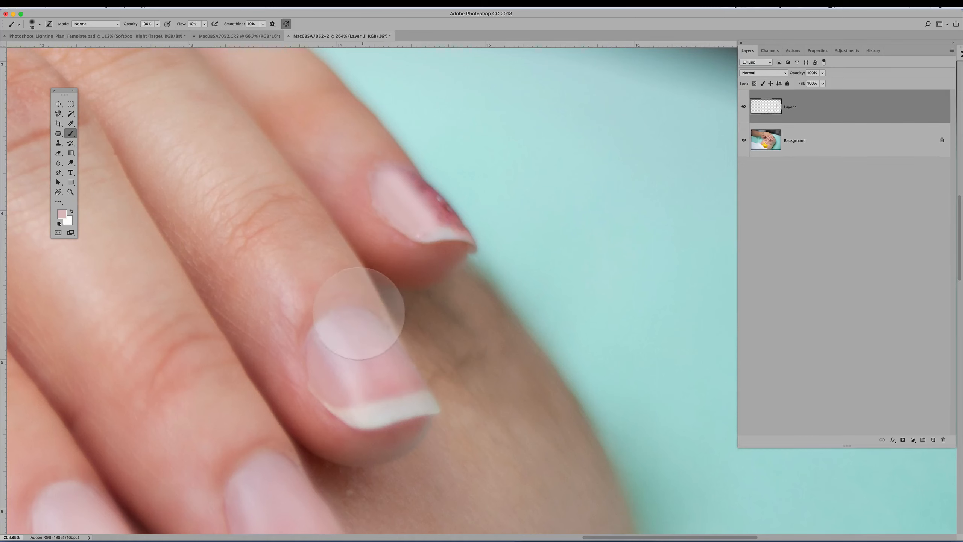
scroll(358, 315, right, 1)
alt+click(354, 312)
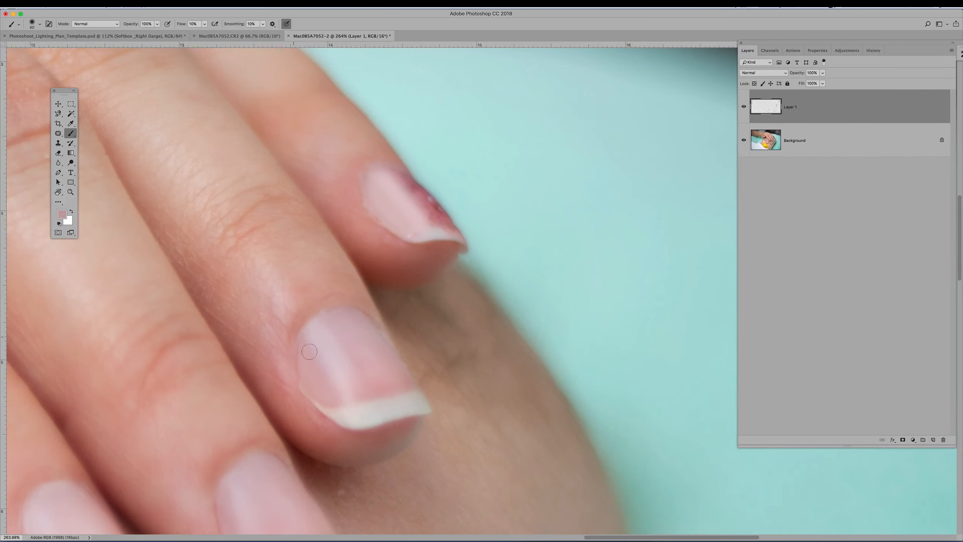
alt+click(328, 343)
mouse_move(329, 343)
mouse_down()
mouse_move(367, 324)
mouse_move(352, 313)
mouse_up()
alt+click(370, 317)
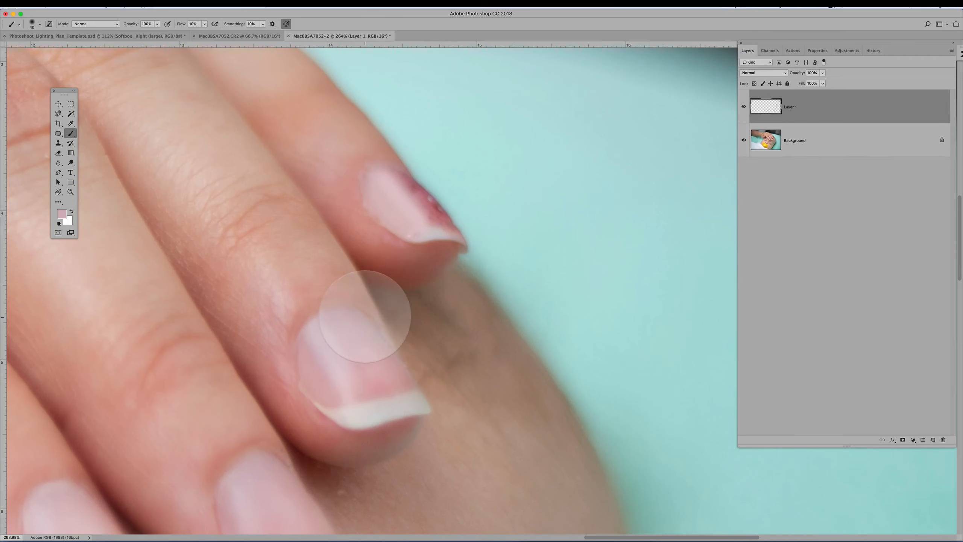
drag(366, 316, 355, 312)
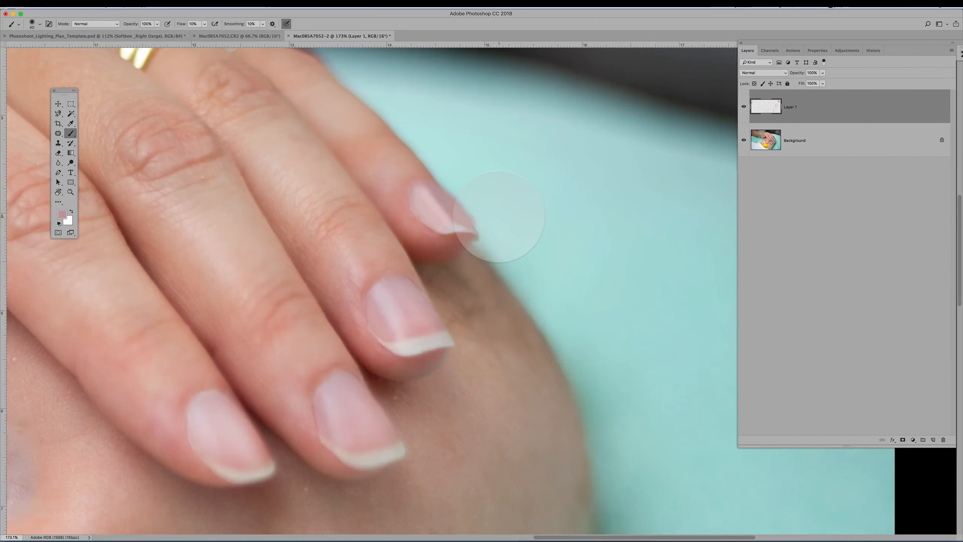
Sample the light colour of the little fingernail's free edge and paint its tip evenly with a smaller brush.
scroll(498, 216, down, 3)
scroll(499, 215, up, 3)
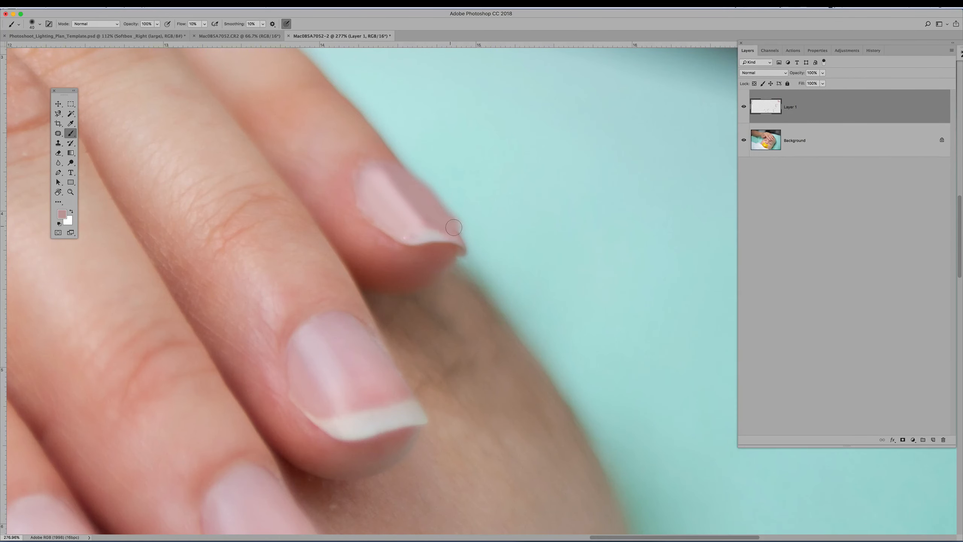
alt+click(425, 236)
scroll(493, 245, up, 3)
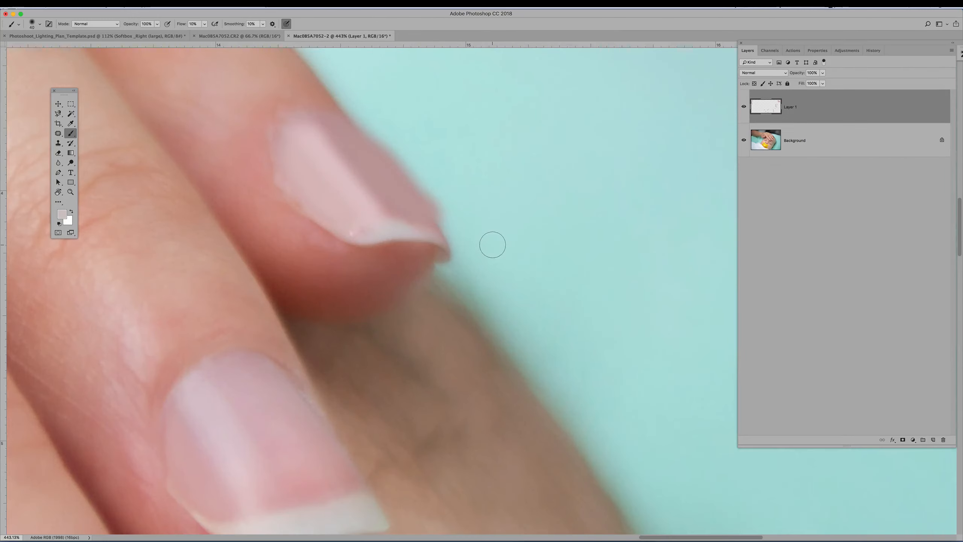
key(bracketleft)
mouse_move(436, 224)
mouse_down()
mouse_move(399, 217)
mouse_move(397, 235)
mouse_move(430, 231)
mouse_move(395, 222)
mouse_move(360, 232)
mouse_move(424, 224)
mouse_move(350, 233)
mouse_move(389, 228)
mouse_up()
Lighten the foreground colour to near white and brush it along the little fingernail's tip.
click(61, 214)
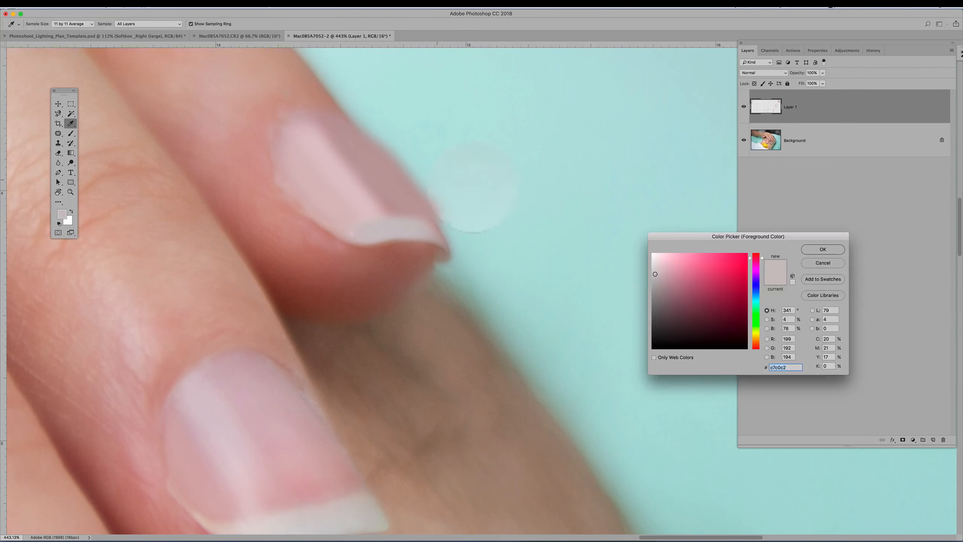
mouse_move(656, 274)
mouse_down()
mouse_move(334, 469)
mouse_move(687, 272)
mouse_move(653, 264)
mouse_move(821, 235)
mouse_move(812, 244)
mouse_move(417, 230)
mouse_move(856, 216)
mouse_move(821, 252)
mouse_up()
click(823, 249)
key(b)
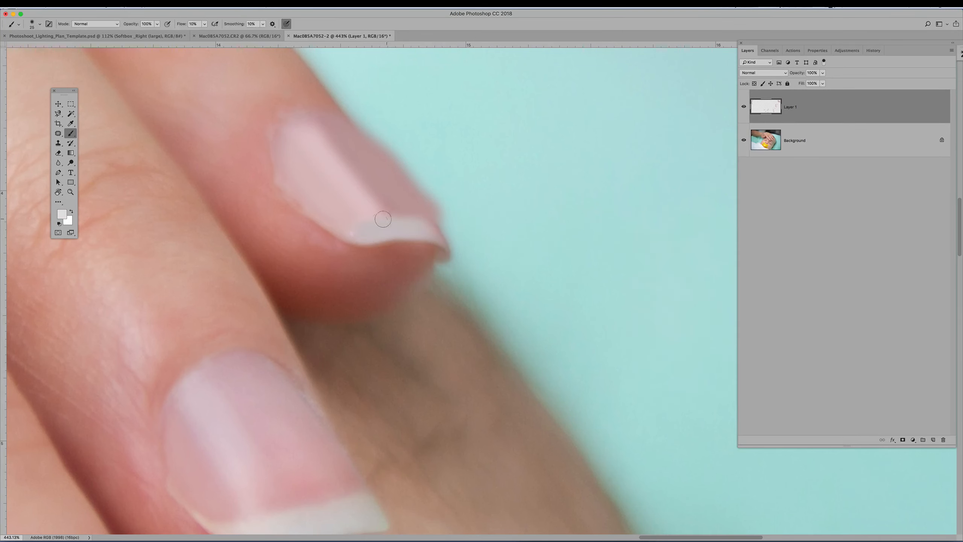
mouse_move(410, 226)
mouse_down()
mouse_move(361, 236)
mouse_move(433, 235)
mouse_move(401, 229)
mouse_move(350, 237)
mouse_move(415, 236)
mouse_move(351, 239)
mouse_move(431, 230)
mouse_move(355, 235)
mouse_move(424, 230)
mouse_up()
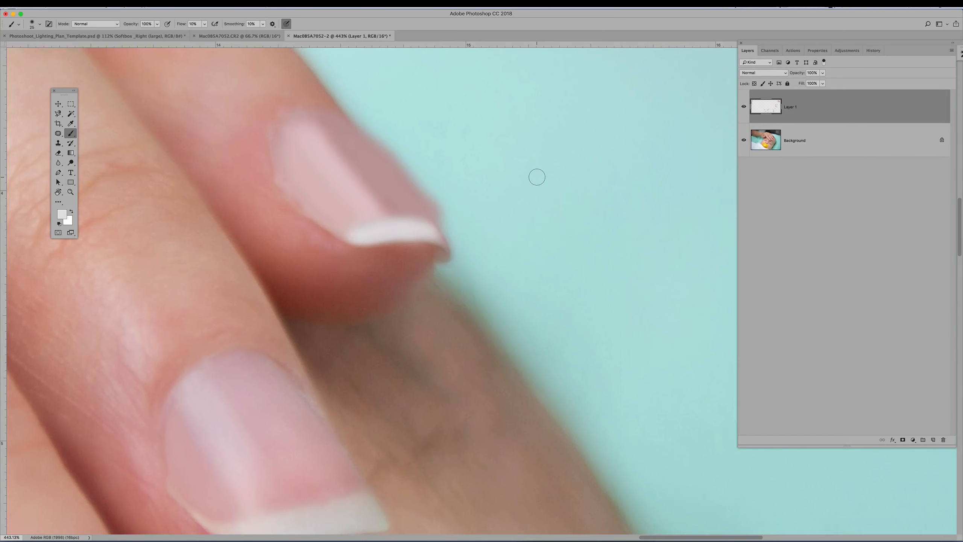
Sample the skin beside the little fingernail and paint over the pale cuticle along its inner edge.
scroll(410, 216, down, 15)
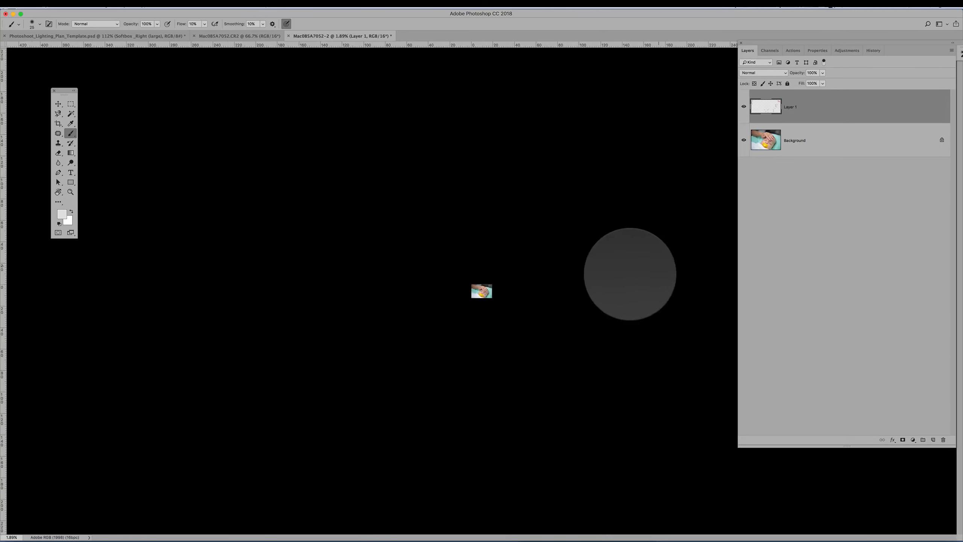
scroll(599, 284, up, 5)
scroll(575, 276, up, 6)
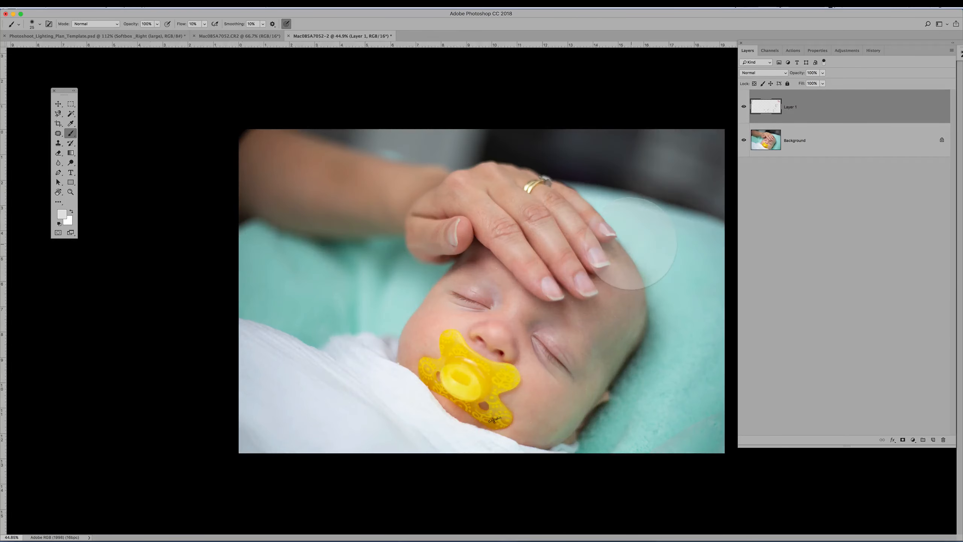
scroll(587, 243, up, 2)
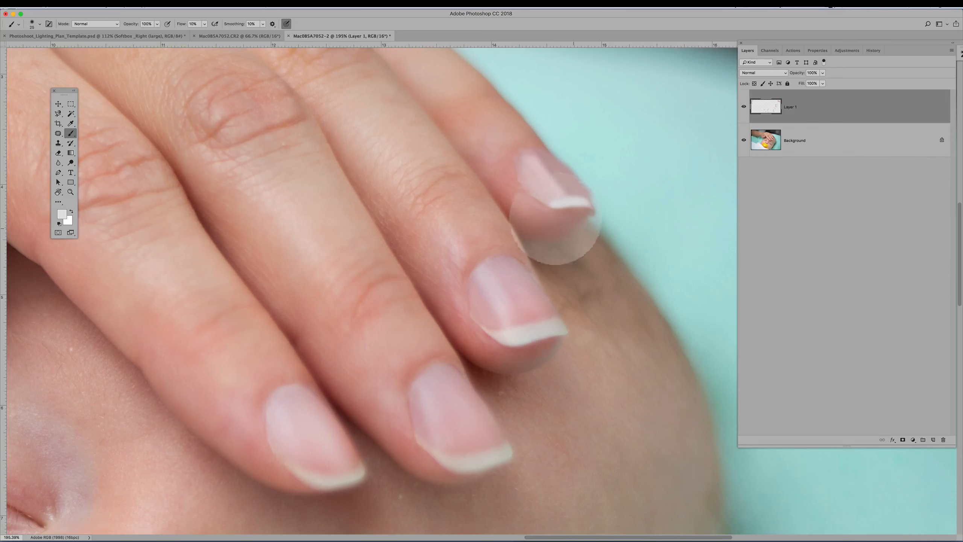
alt+click(524, 198)
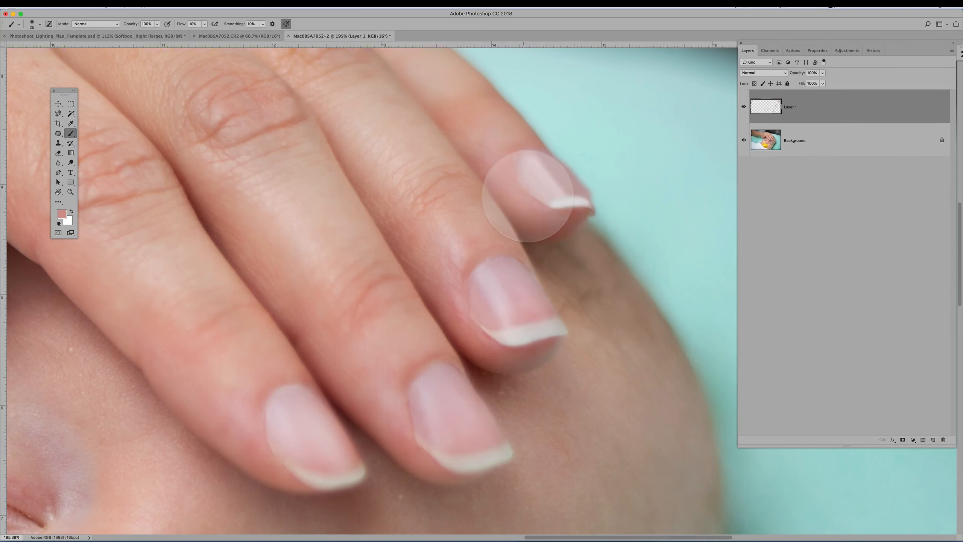
scroll(560, 193, up, 5)
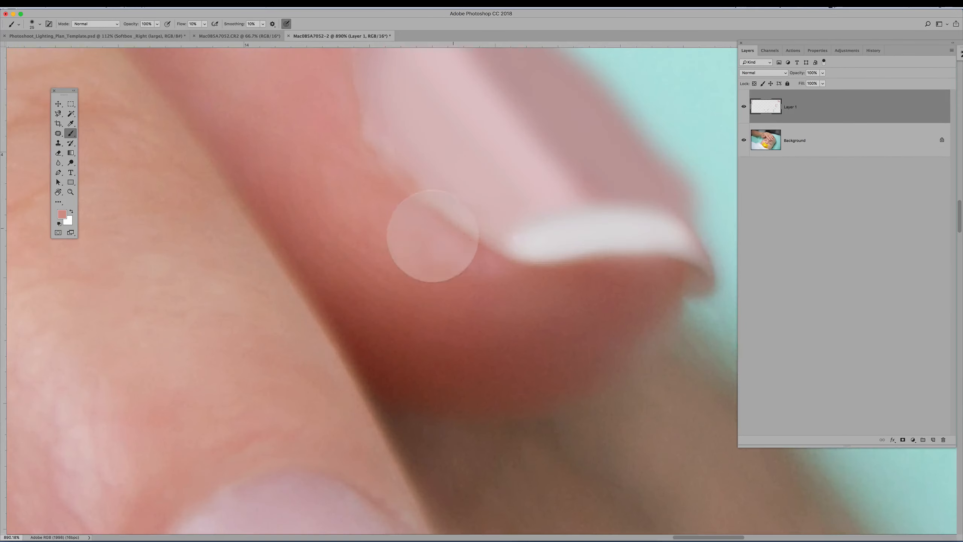
alt+click(422, 221)
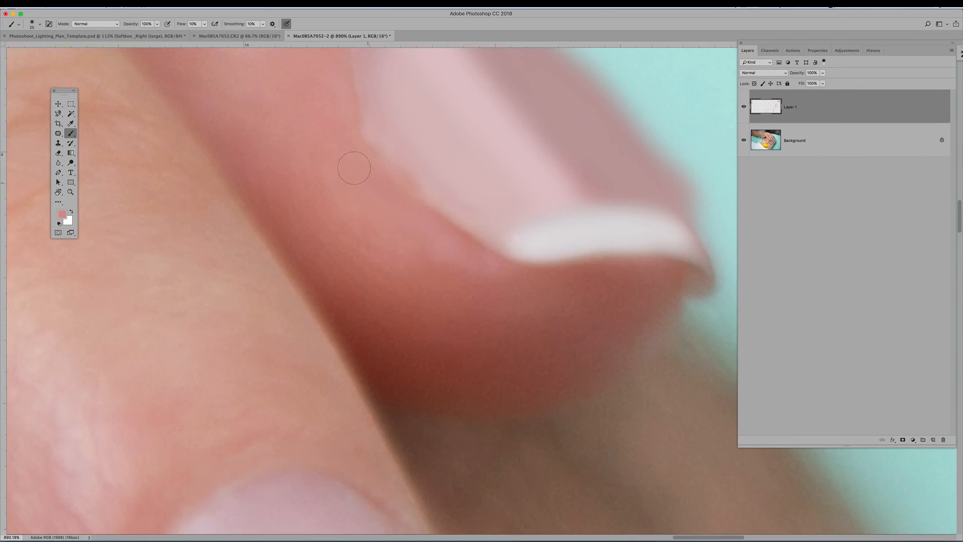
Touch up the skin around the base of the little fingernail with a matching skin tone.
scroll(447, 184, down, 3)
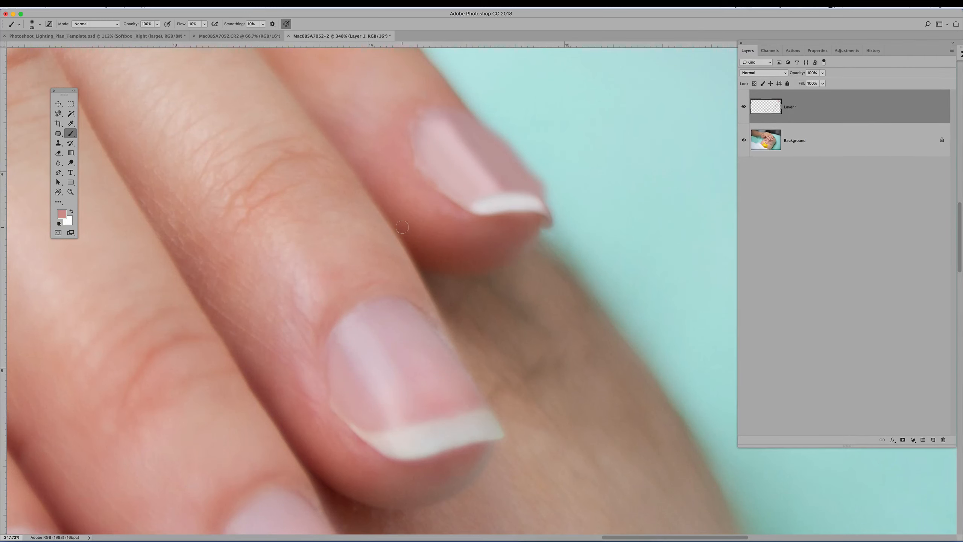
click(433, 93)
scroll(427, 135, down, 2)
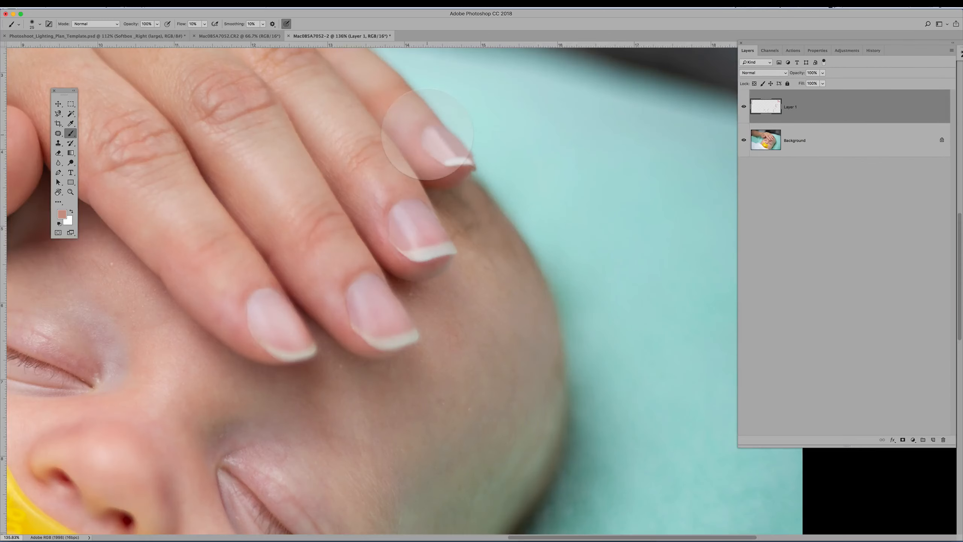
scroll(398, 192, down, 1)
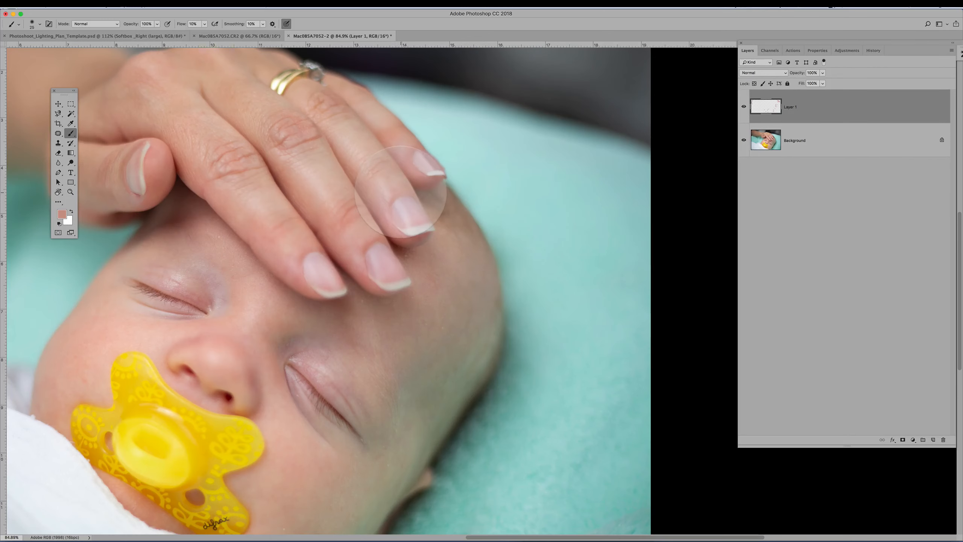
Sample the pale pink of the little fingernail and paint its nail bed evenly with a larger brush.
scroll(402, 198, up, 2)
scroll(486, 125, up, 1)
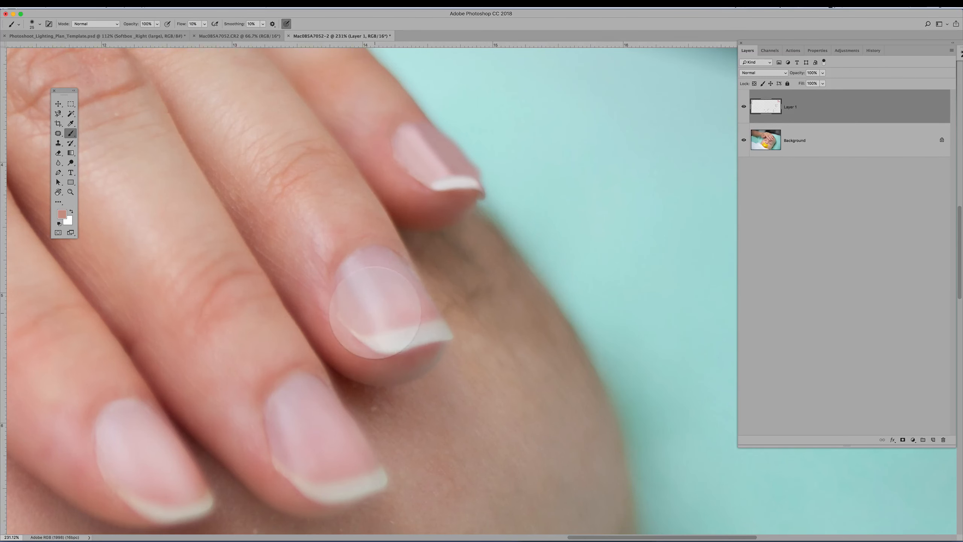
alt+click(431, 163)
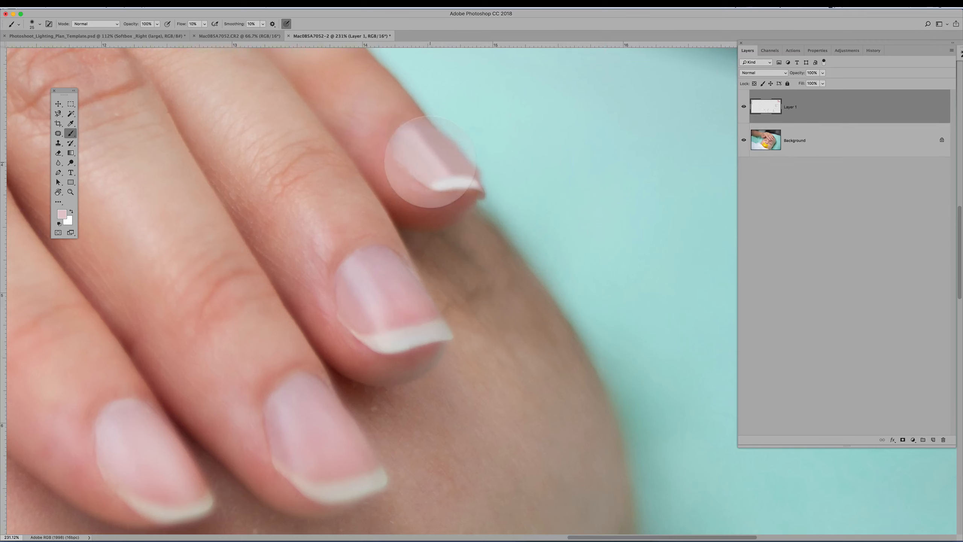
key(bracketright)
key(bracketright)
key(bracketright)
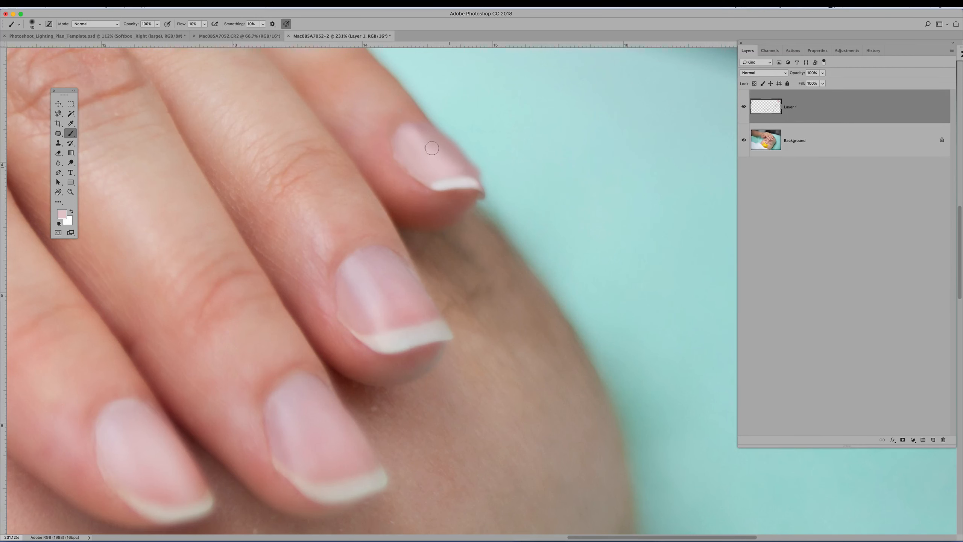
Add a layer mask to Layer 1 and invert it to black to hide all the retouching.
scroll(512, 175, down, 2)
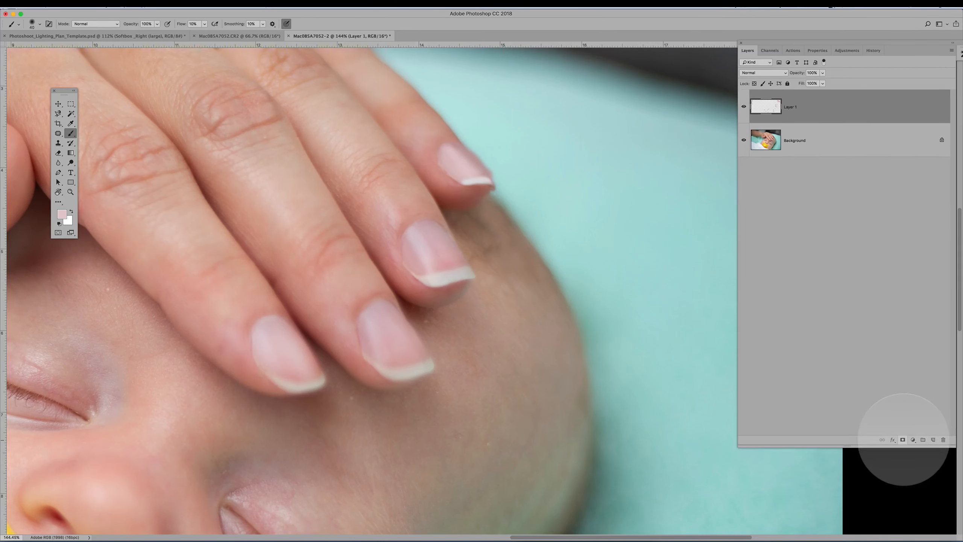
click(903, 440)
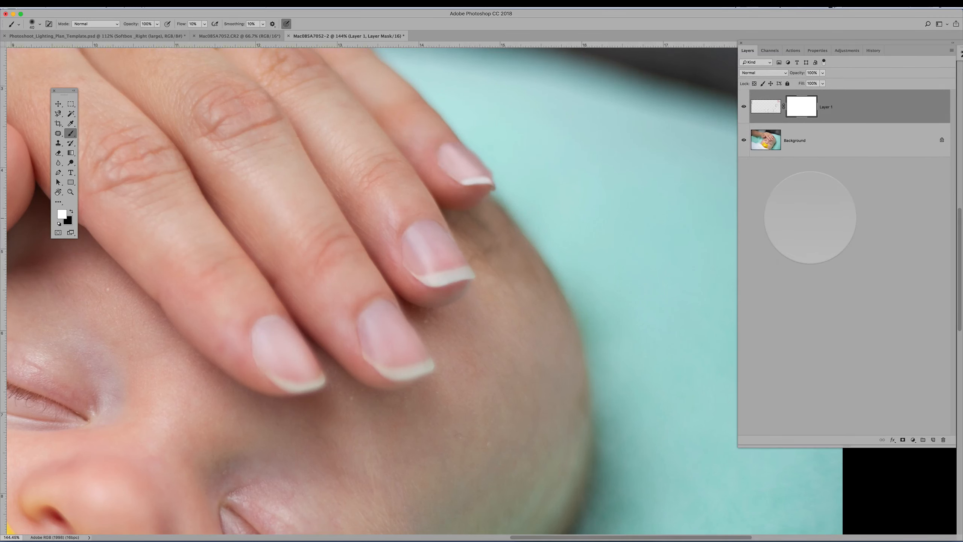
key(super+i)
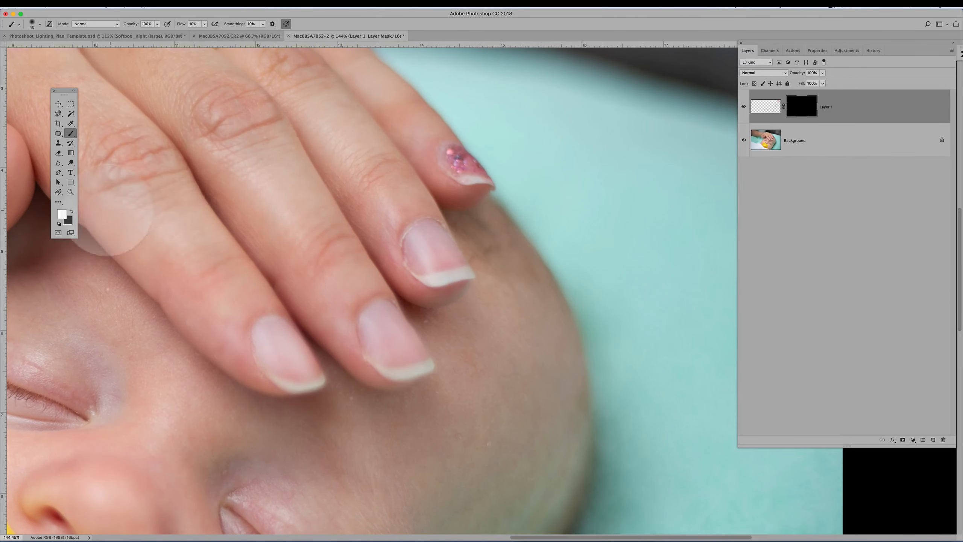
Paint white on the mask along the cuticles of the ring, middle and index fingernails, and compare with Layer 1 hidden.
scroll(475, 165, up, 3)
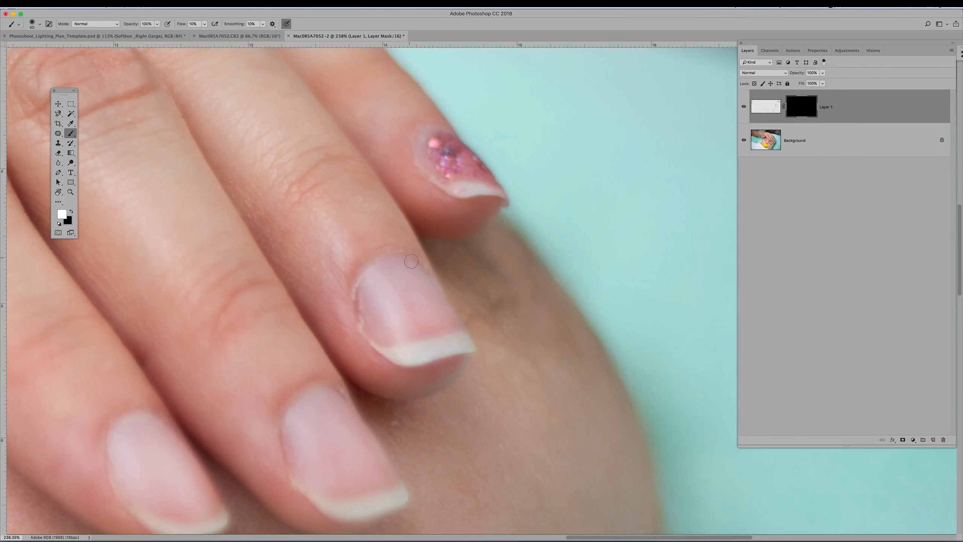
drag(360, 287, 359, 321)
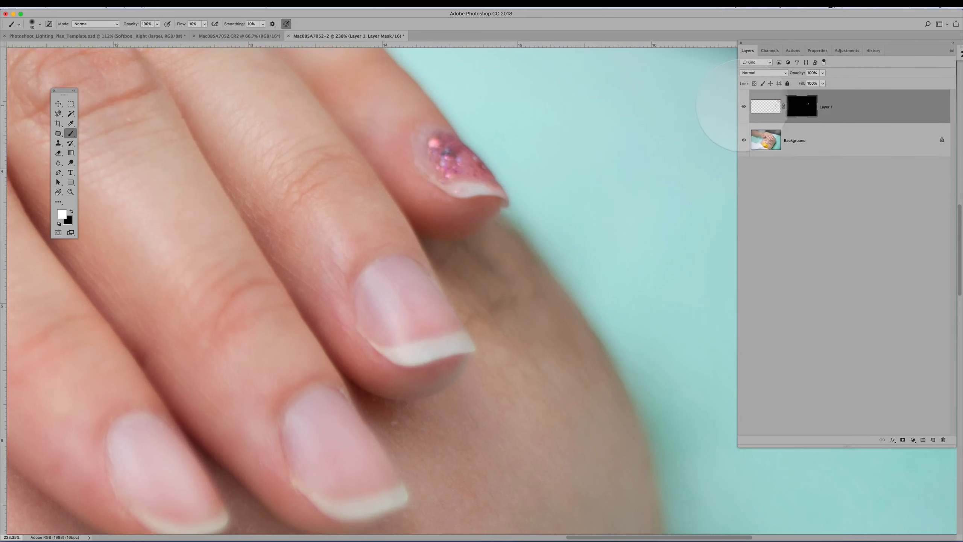
drag(262, 382, 252, 236)
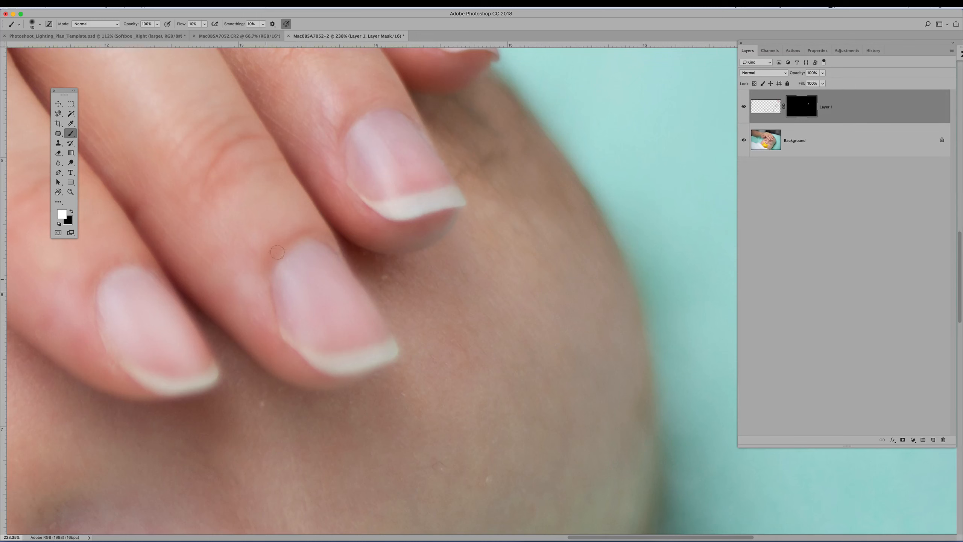
drag(301, 234, 280, 255)
mouse_move(107, 349)
mouse_down()
mouse_move(119, 362)
mouse_move(100, 326)
mouse_move(119, 369)
mouse_up()
mouse_move(100, 336)
mouse_down()
mouse_move(97, 310)
mouse_move(112, 276)
mouse_move(139, 269)
mouse_up()
click(744, 107)
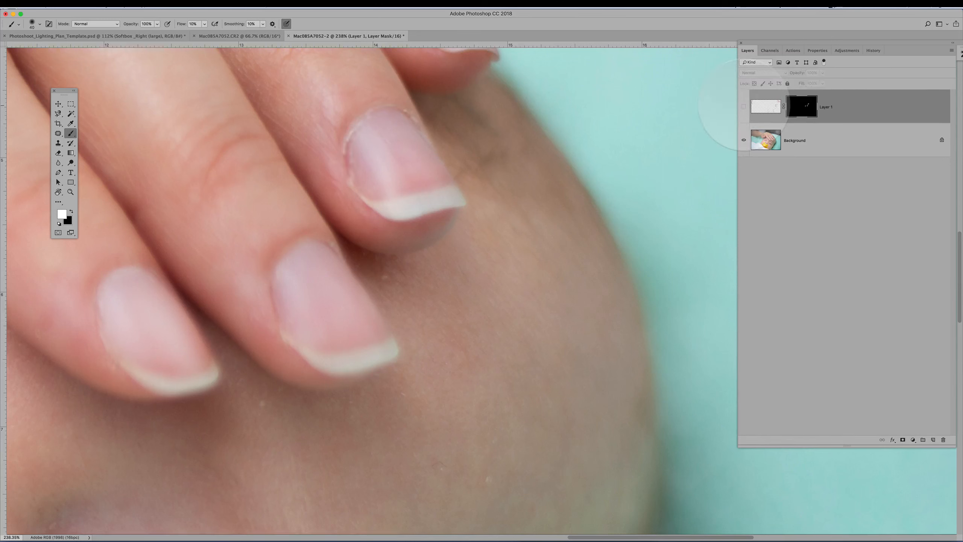
click(743, 106)
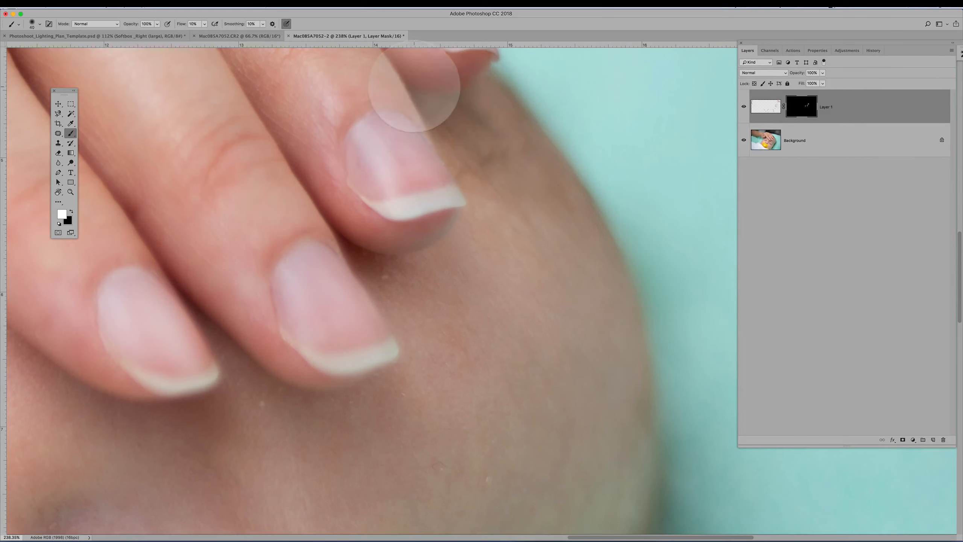
Set the brush hardness to 16% and paint white on the mask over the glittered little fingernail.
drag(419, 86, 410, 262)
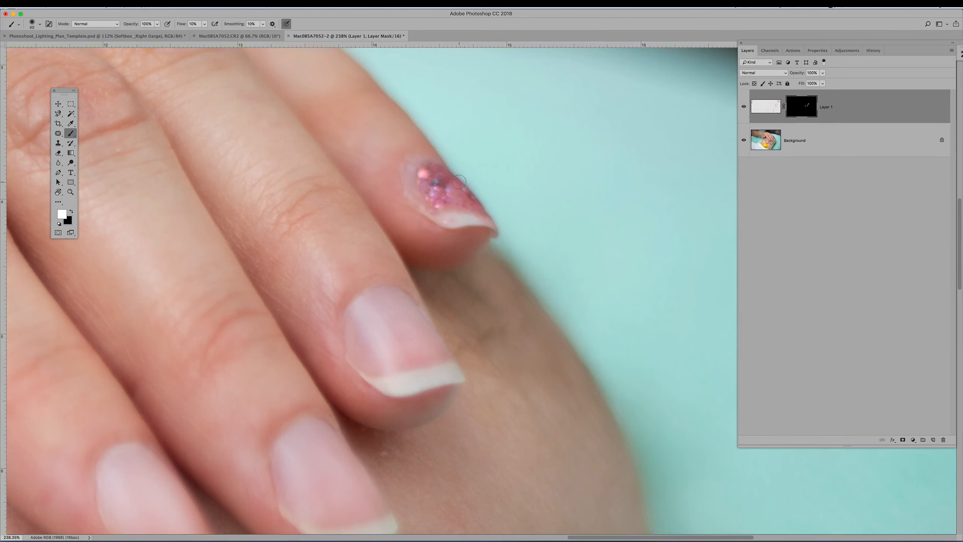
scroll(437, 186, up, 3)
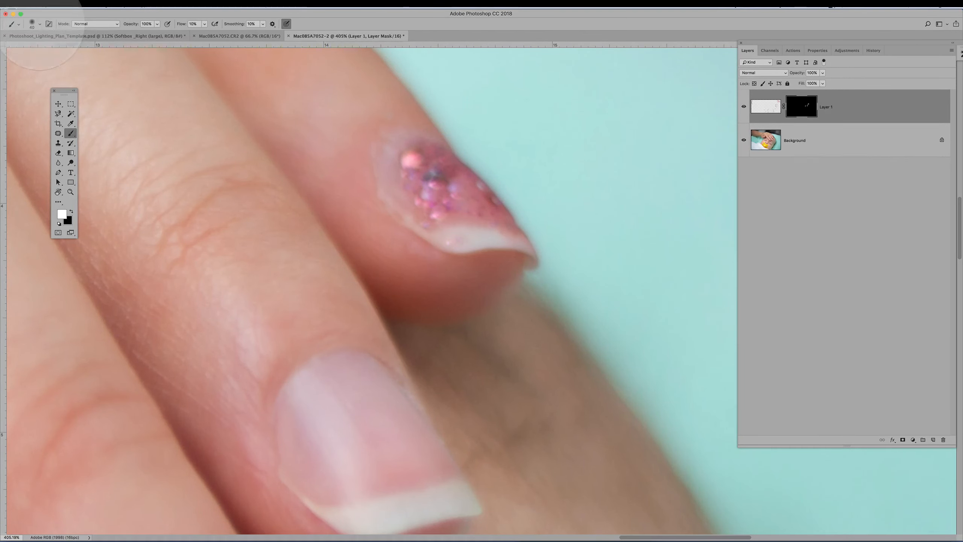
click(37, 24)
drag(42, 65, 49, 65)
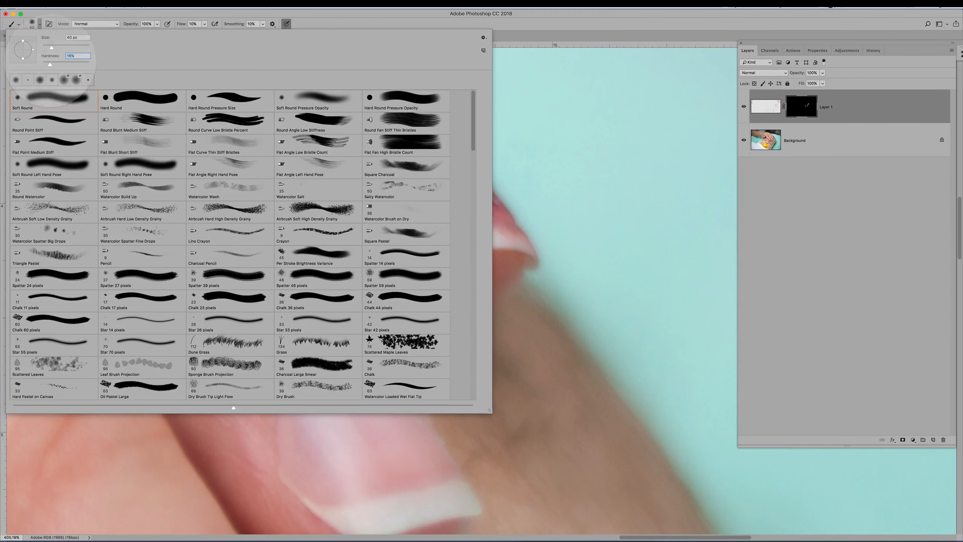
click(511, 238)
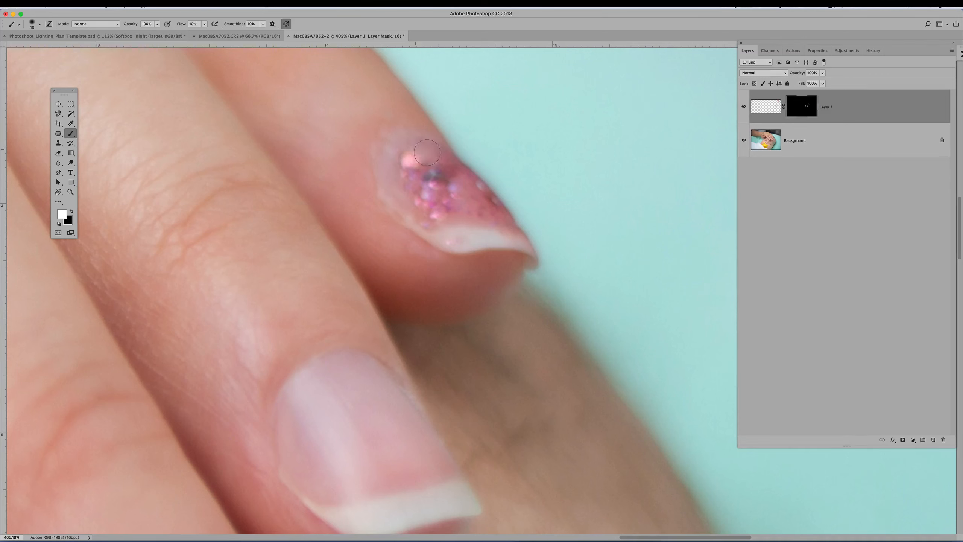
mouse_move(427, 150)
mouse_down()
mouse_move(402, 168)
mouse_move(408, 164)
mouse_move(425, 209)
mouse_move(441, 211)
mouse_move(414, 210)
mouse_move(427, 218)
mouse_move(393, 194)
mouse_move(444, 218)
mouse_move(426, 176)
mouse_move(500, 219)
mouse_move(446, 165)
mouse_move(460, 189)
mouse_move(410, 156)
mouse_move(451, 216)
mouse_move(465, 191)
mouse_move(489, 210)
mouse_move(455, 174)
mouse_move(468, 192)
mouse_move(453, 200)
mouse_move(470, 208)
mouse_move(498, 165)
mouse_move(475, 204)
mouse_move(492, 179)
mouse_up()
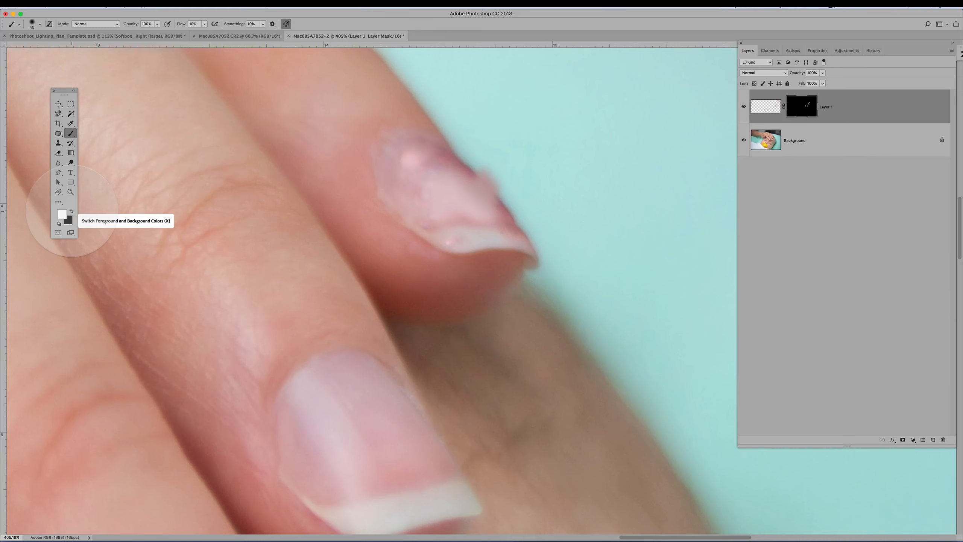
Paint black on the mask over the spill beyond the little fingernail's outer edge, and white over the remaining glitter and tip.
click(71, 212)
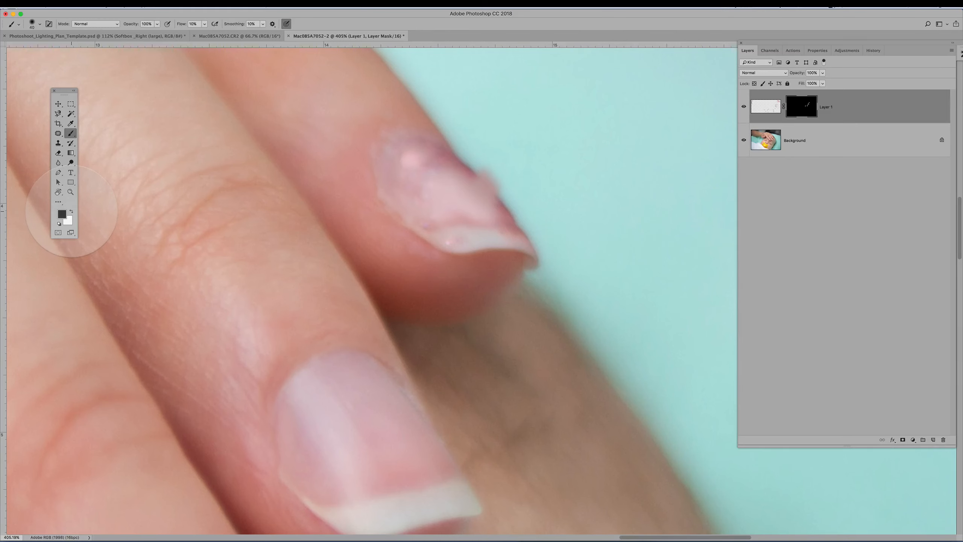
click(71, 212)
click(71, 212)
click(71, 212)
click(71, 211)
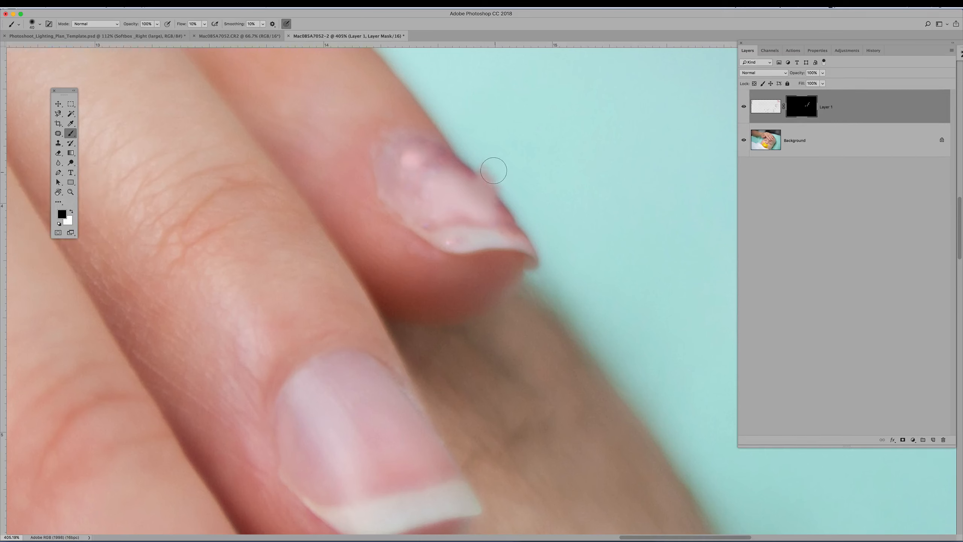
mouse_move(511, 190)
mouse_down()
mouse_move(485, 163)
mouse_move(513, 188)
mouse_up()
key(x)
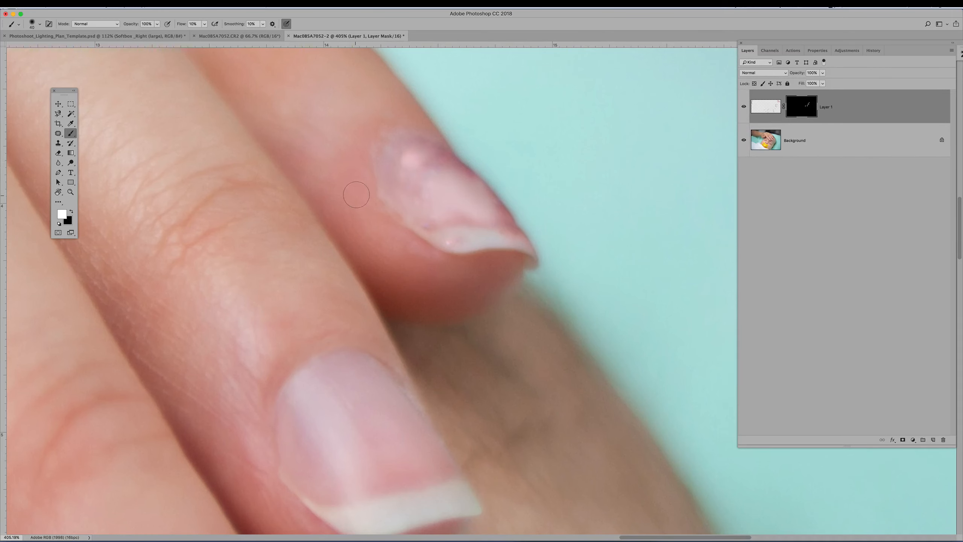
mouse_move(445, 171)
mouse_down()
mouse_move(401, 156)
mouse_move(405, 167)
mouse_move(418, 147)
mouse_move(435, 156)
mouse_move(404, 156)
mouse_move(401, 185)
mouse_move(449, 215)
mouse_move(426, 216)
mouse_move(480, 213)
mouse_move(426, 218)
mouse_move(447, 225)
mouse_move(399, 202)
mouse_move(392, 168)
mouse_move(449, 214)
mouse_move(500, 220)
mouse_move(443, 160)
mouse_move(507, 222)
mouse_move(494, 214)
mouse_move(488, 231)
mouse_move(447, 233)
mouse_move(501, 233)
mouse_move(440, 234)
mouse_move(456, 239)
mouse_move(403, 215)
mouse_move(520, 235)
mouse_move(450, 223)
mouse_move(509, 223)
mouse_move(422, 232)
mouse_move(403, 217)
mouse_move(437, 192)
mouse_move(394, 150)
mouse_move(460, 181)
mouse_up()
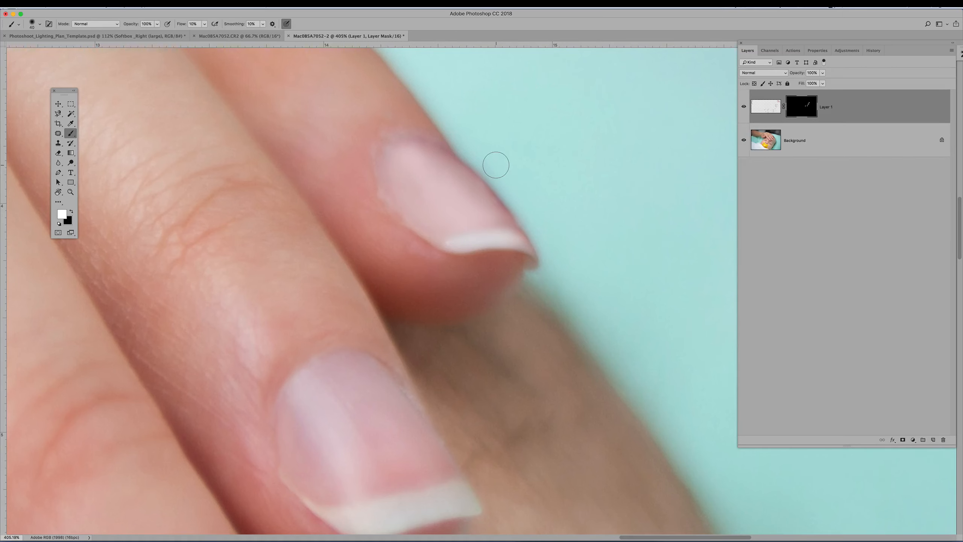
Refine the mask in white along the little fingernail's outer edge with a much smaller brush.
scroll(492, 162, up, 10)
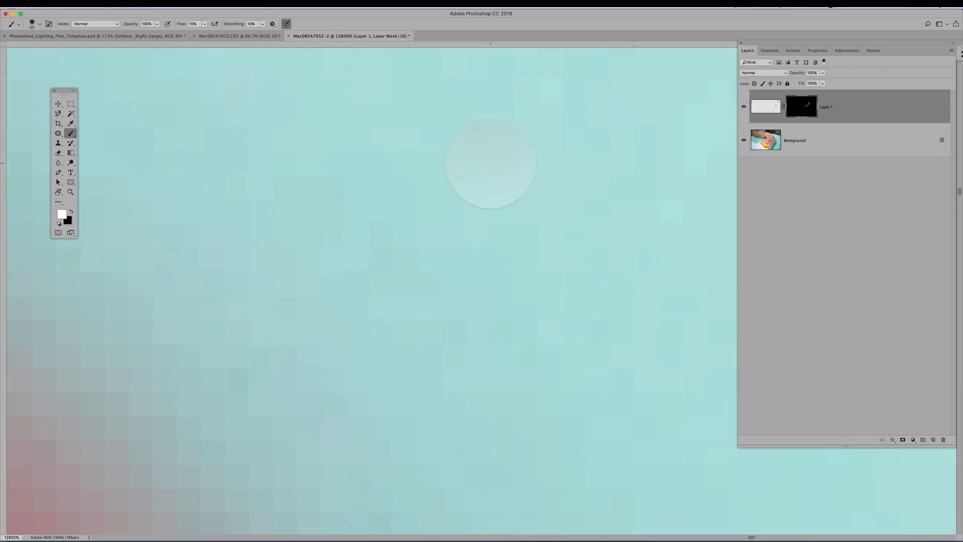
scroll(456, 251, down, 10)
scroll(456, 251, up, 5)
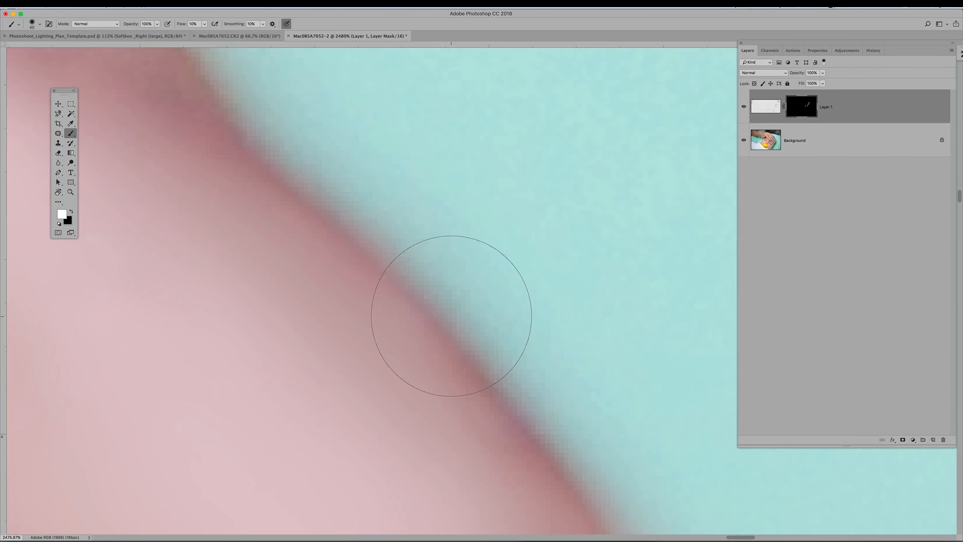
key(bracketleft)
key(bracketleft)
key(bracketleft)
key(bracketleft)
key(bracketleft)
key(bracketleft)
key(bracketleft)
key(bracketleft)
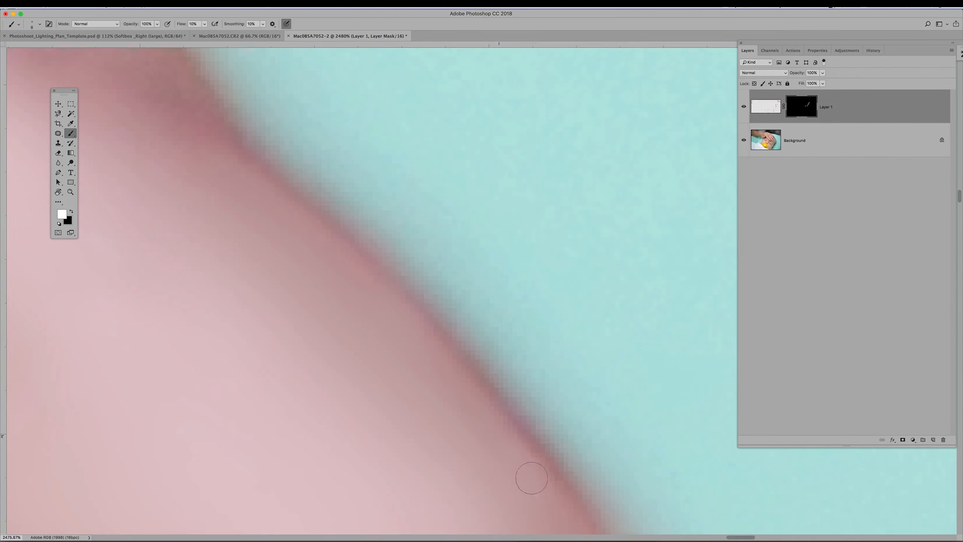
drag(451, 409, 305, 125)
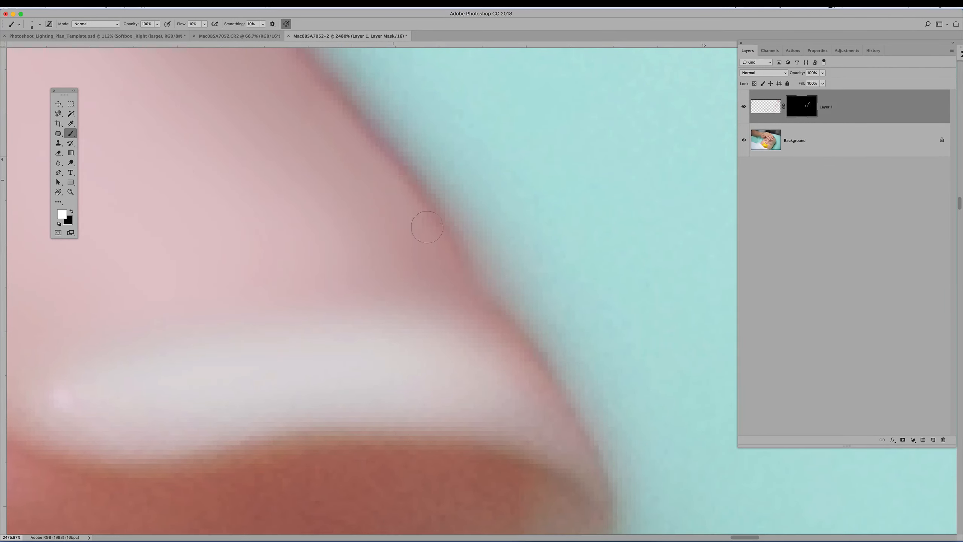
drag(305, 133, 461, 352)
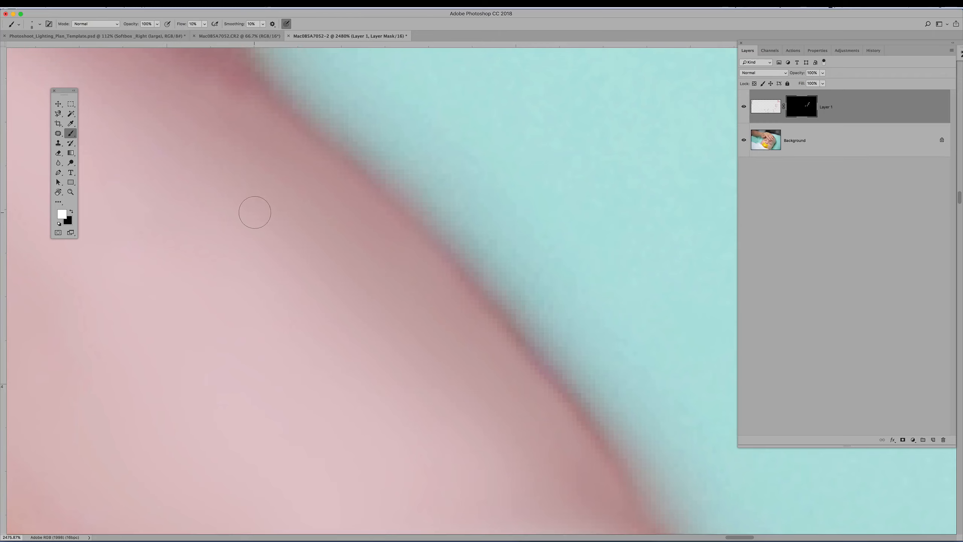
Enlarge the brush and paint white on the mask around the base and cuticle of the little fingernail.
scroll(252, 214, down, 15)
scroll(252, 213, up, 7)
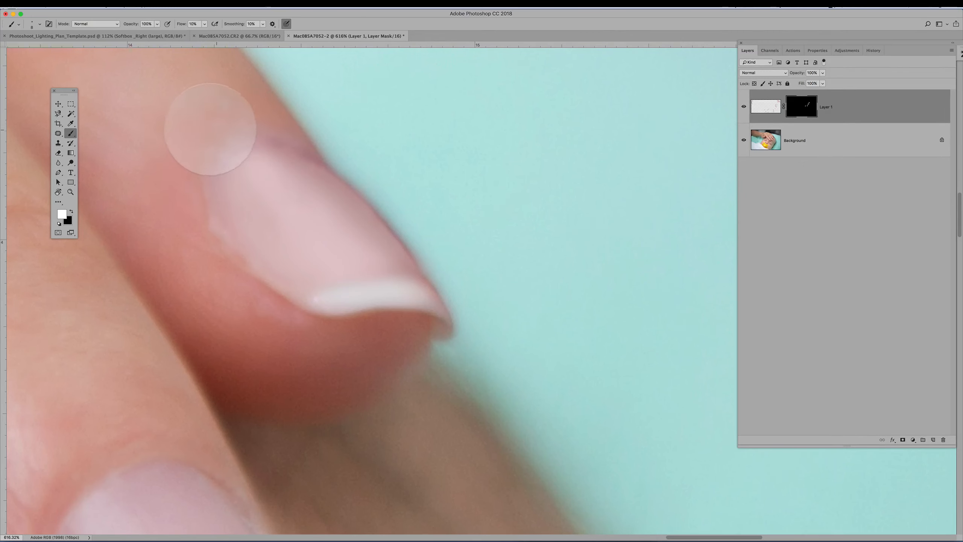
key(bracketright)
key(bracketright)
key(bracketright)
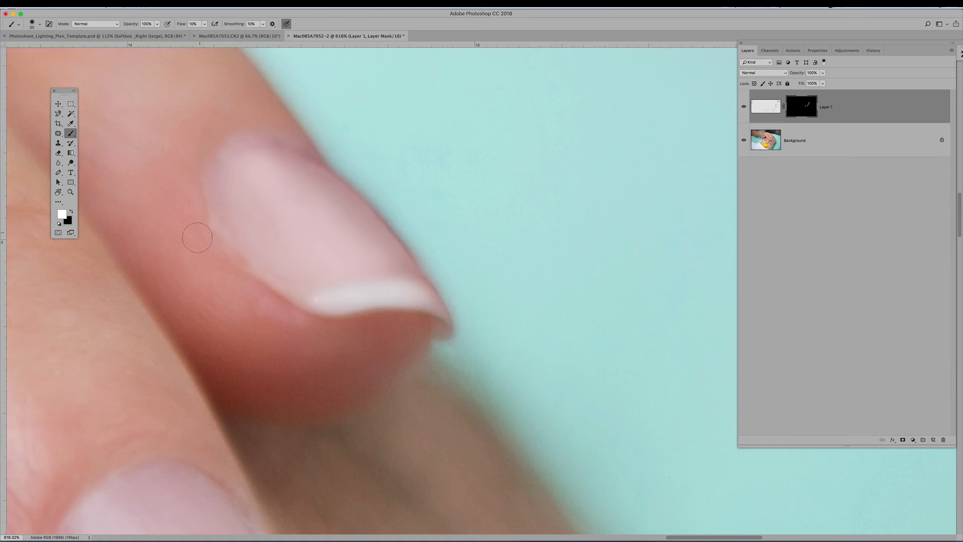
drag(251, 150, 282, 142)
Review the hand, restore white as the foreground colour and paint the mask over the leftover spot at the little fingernail's base.
alt+click(233, 275)
scroll(288, 268, down, 3)
scroll(288, 265, down, 4)
scroll(139, 259, down, 2)
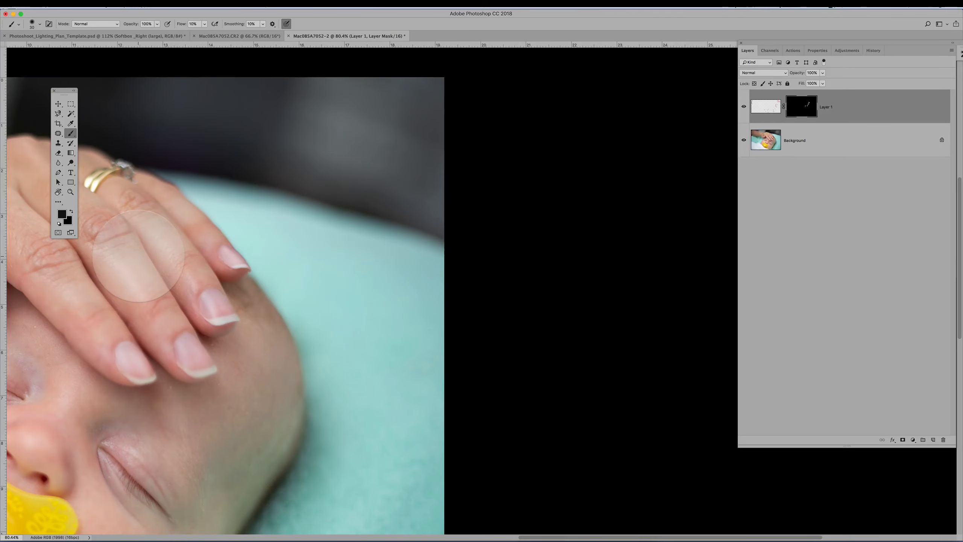
scroll(138, 257, up, 5)
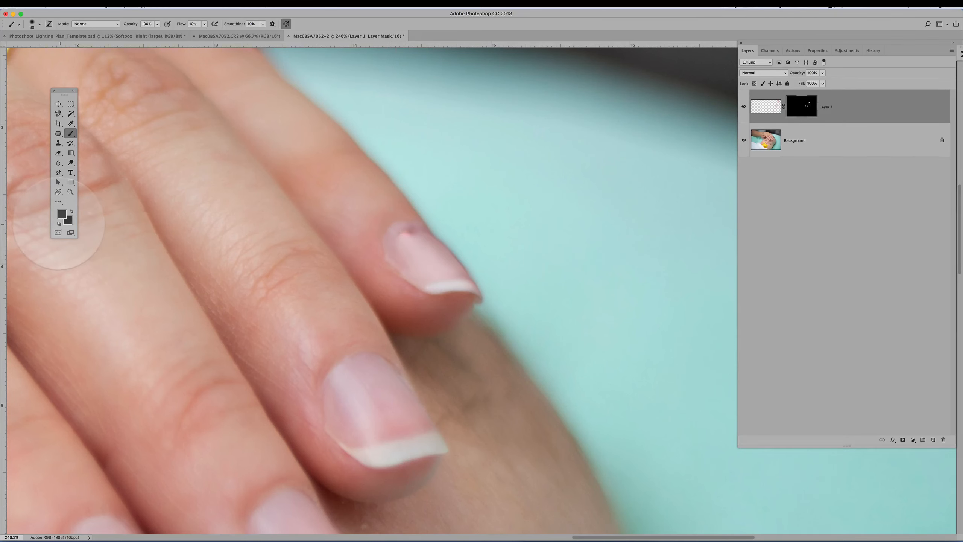
key(x)
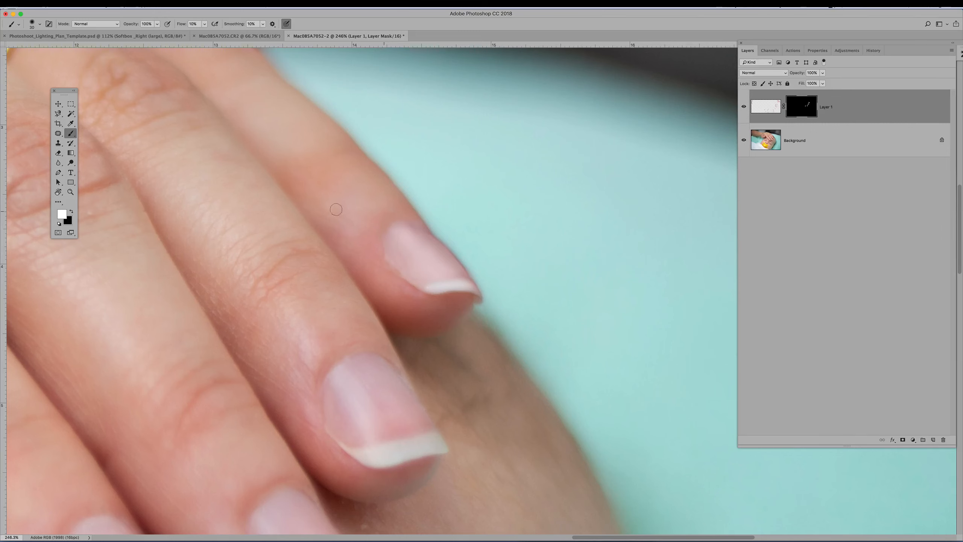
Target Layer 1's image instead of its mask and sample the skin tone beside the little fingernail.
alt+click(384, 263)
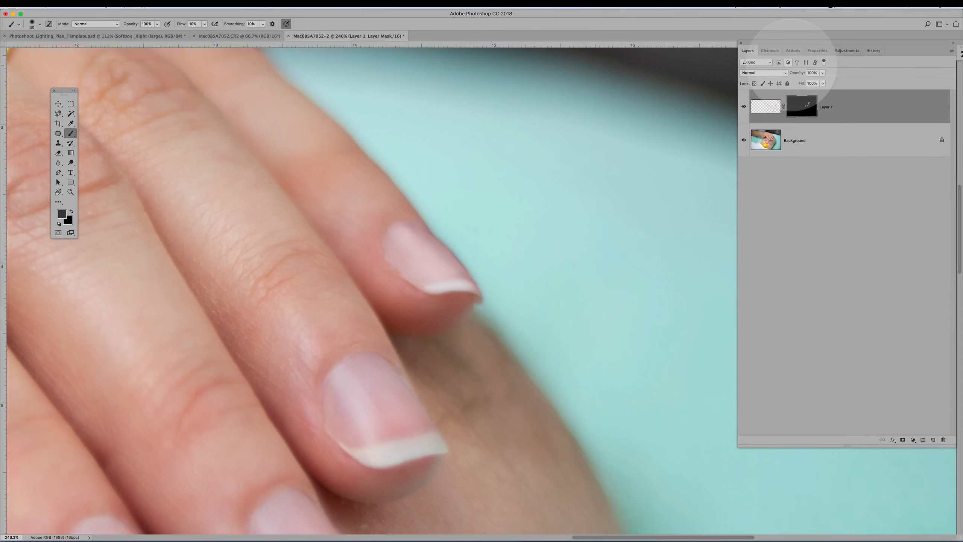
click(767, 106)
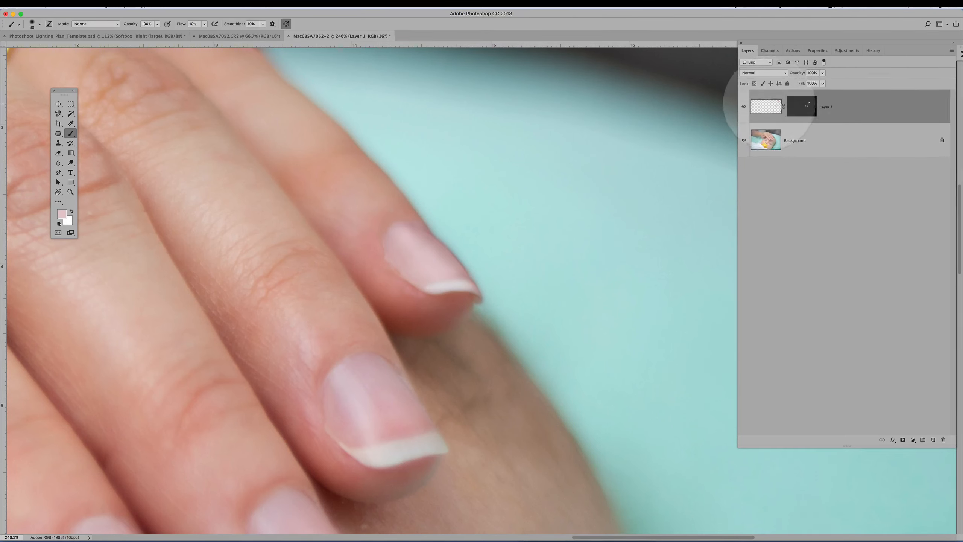
alt+click(389, 271)
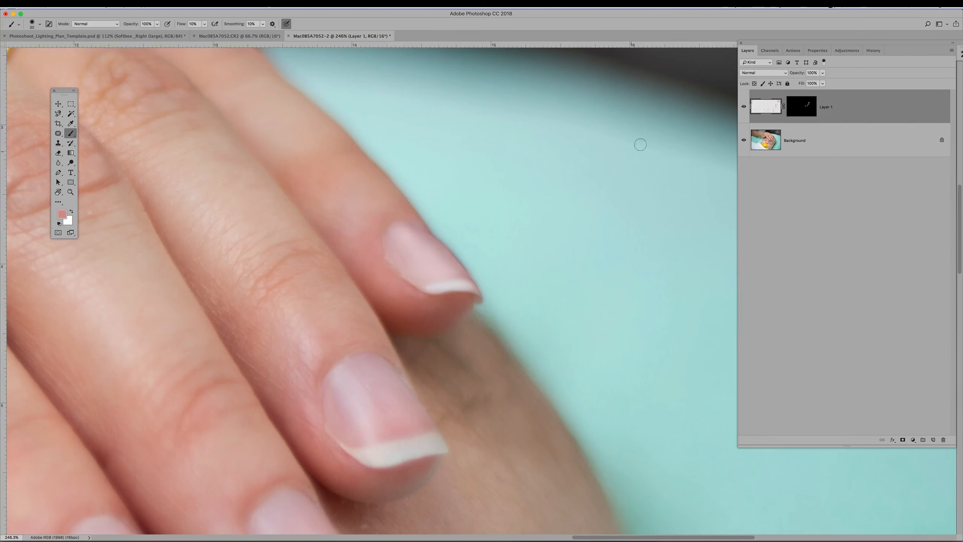
scroll(243, 362, down, 5)
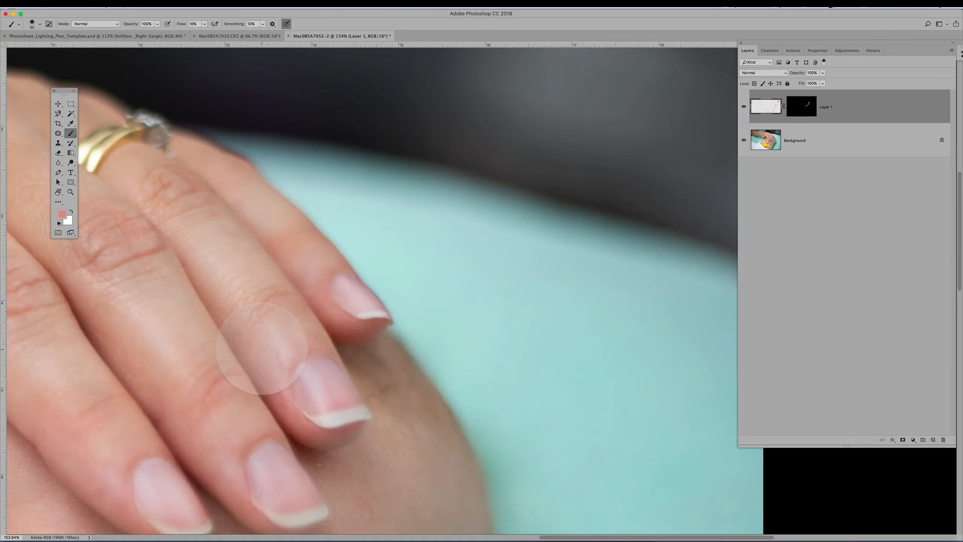
drag(245, 380, 426, 229)
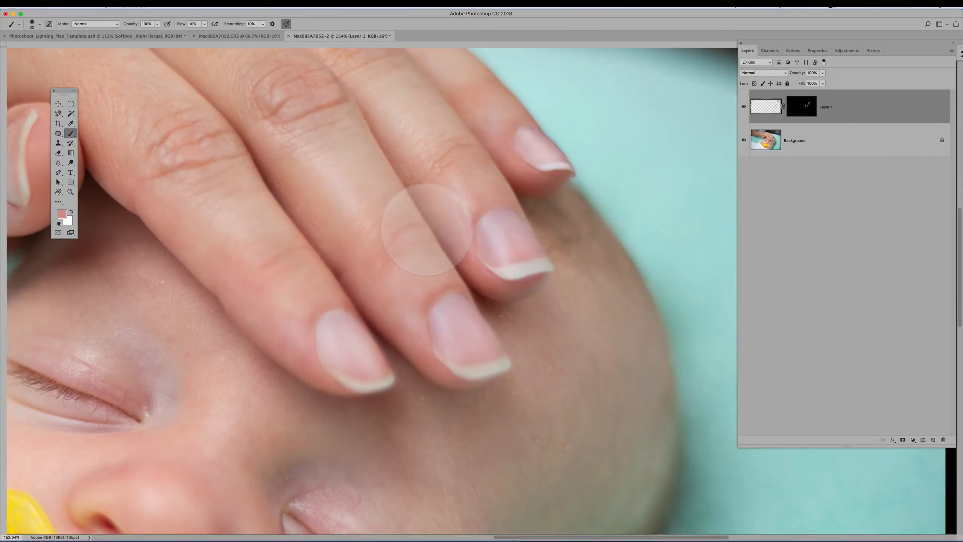
Compare the little fingernail with and without the Layer 1 retouching by toggling that layer's visibility.
click(743, 106)
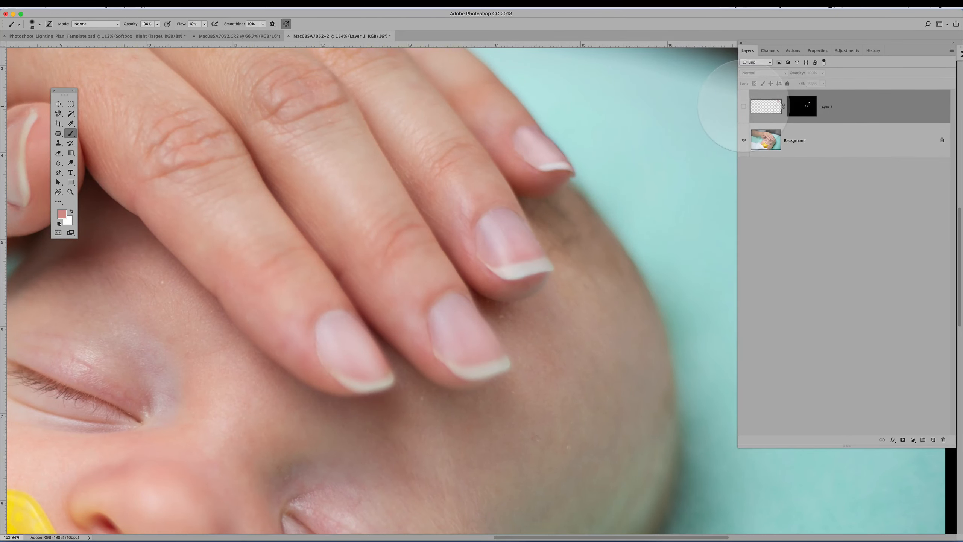
click(744, 106)
click(743, 106)
click(744, 106)
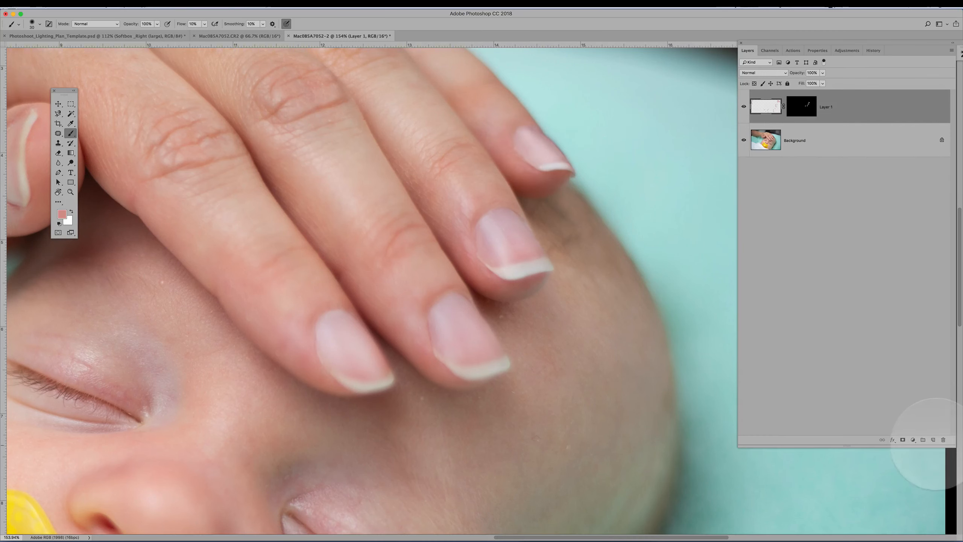
Add a new layer above Layer 1 and paint the sampled skin tone around the little fingernail's cuticle and inner edge.
click(933, 440)
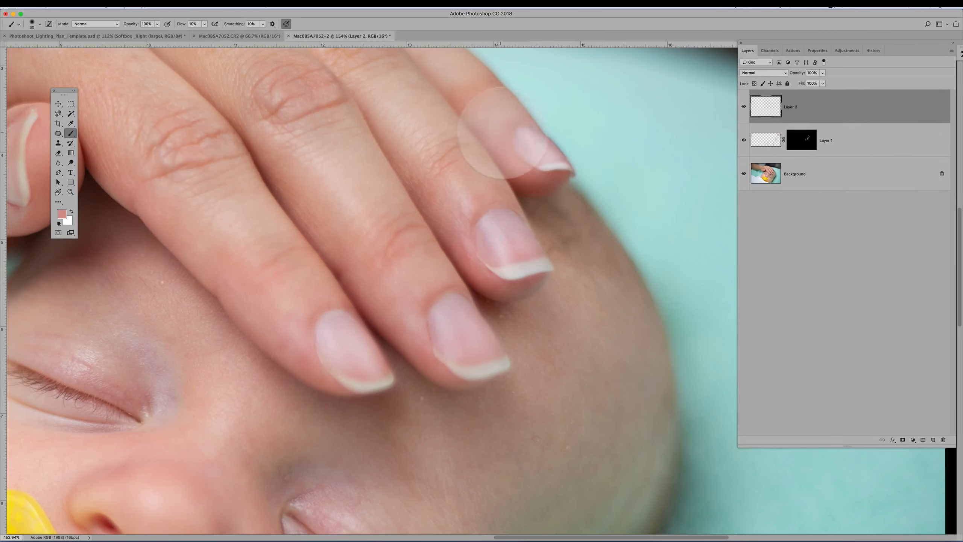
scroll(524, 143, up, 3)
scroll(525, 143, up, 10)
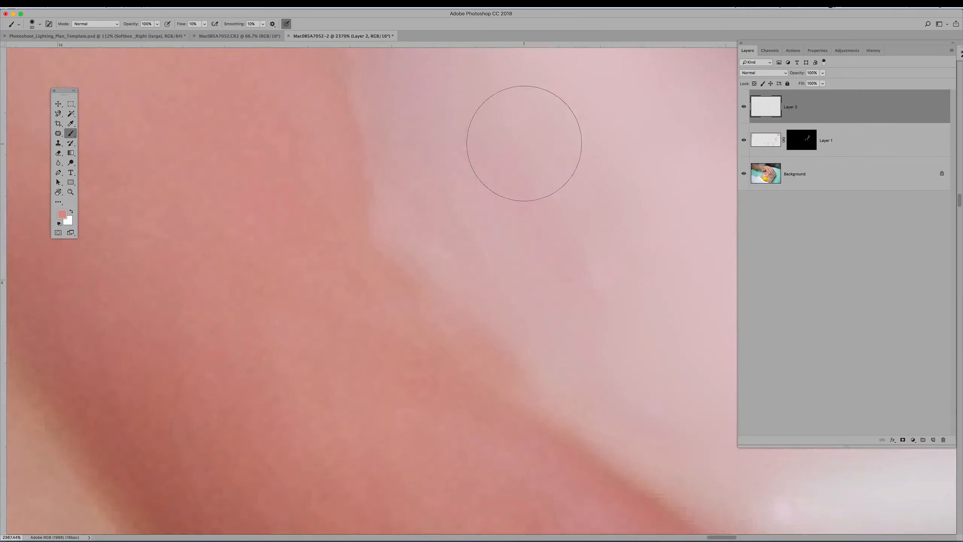
scroll(525, 143, down, 6)
click(516, 221)
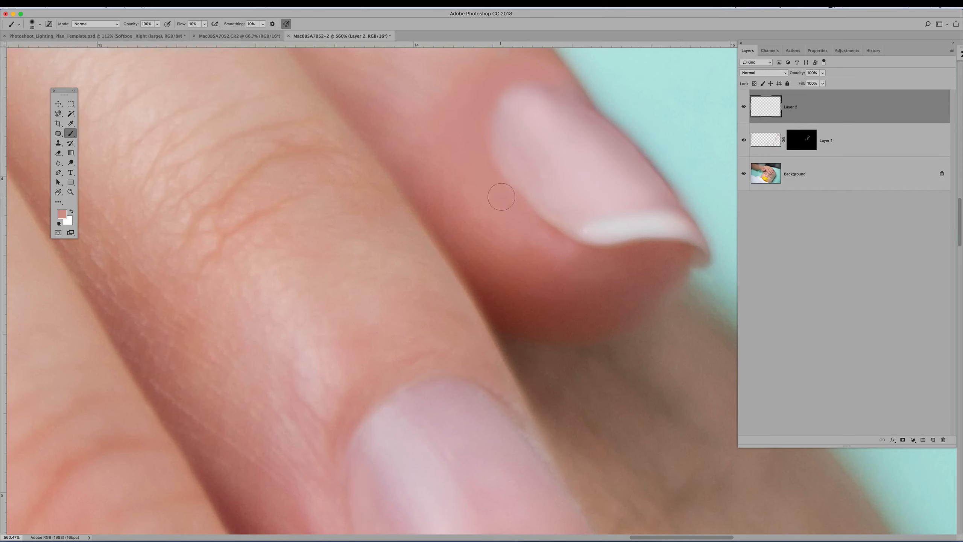
drag(482, 96, 483, 161)
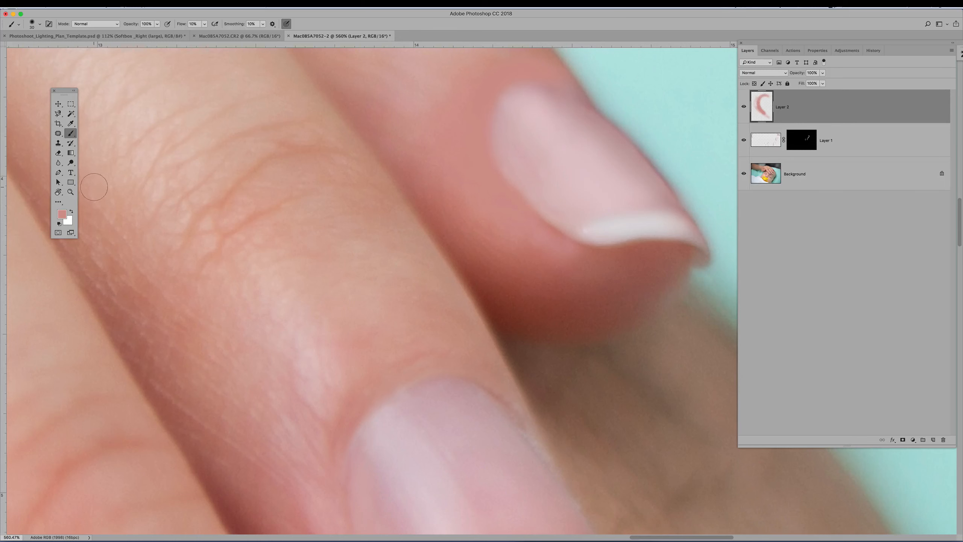
Compare the whole hand before and after retouching by hiding and showing both retouch layers at 100% view.
click(70, 192)
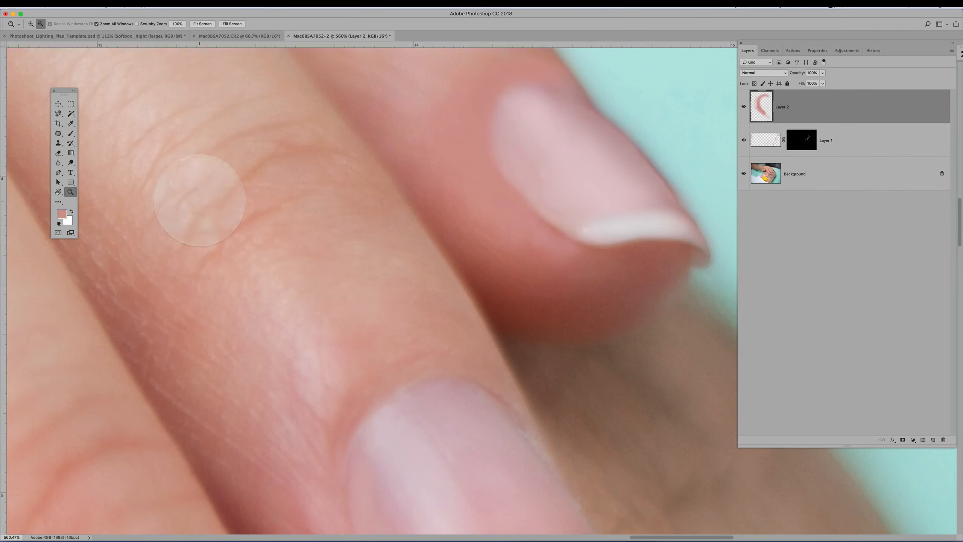
alt+click(199, 200)
alt+click(258, 194)
alt+click(268, 194)
alt+click(263, 200)
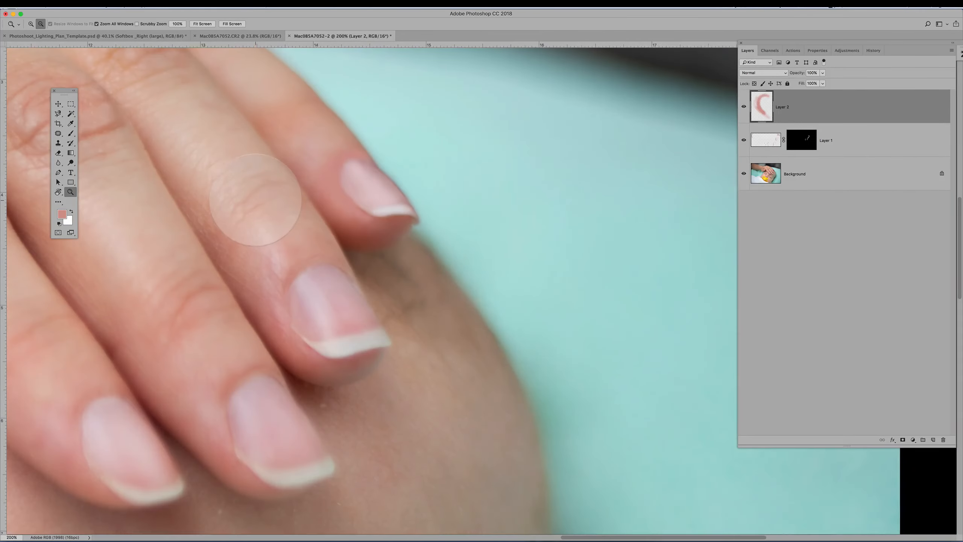
alt+click(205, 228)
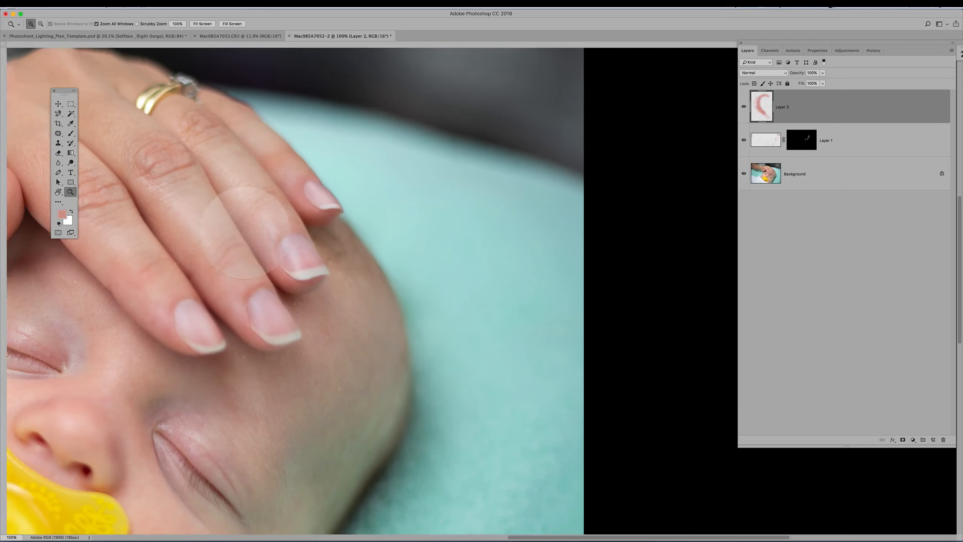
drag(201, 234, 272, 231)
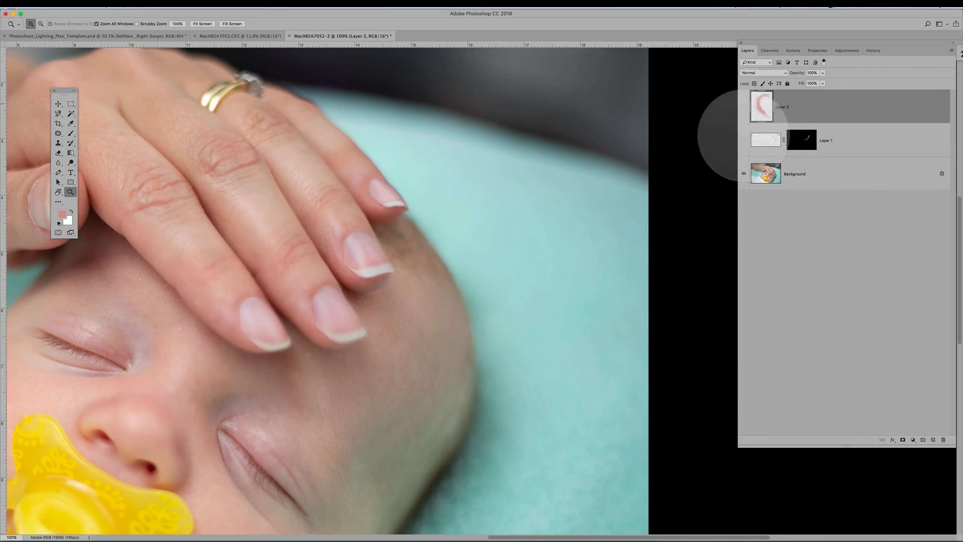
mouse_move(744, 106)
mouse_down()
mouse_move(744, 140)
mouse_move(744, 106)
mouse_up()
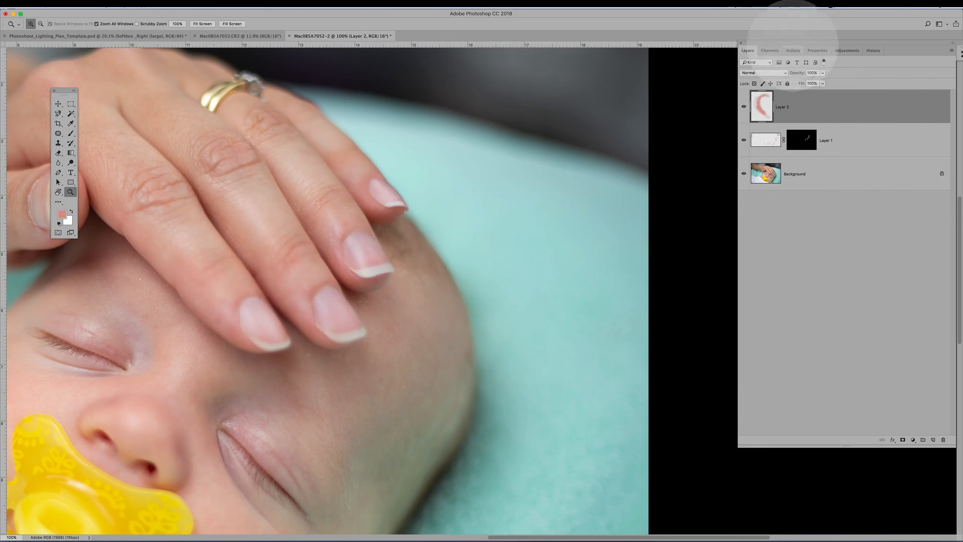
Run the Lighter (Dodge) Curves 18 and Darker (Burn) Curves 18 actions from the Burn and Dodge 2018 set.
click(793, 51)
scroll(861, 318, down, 5)
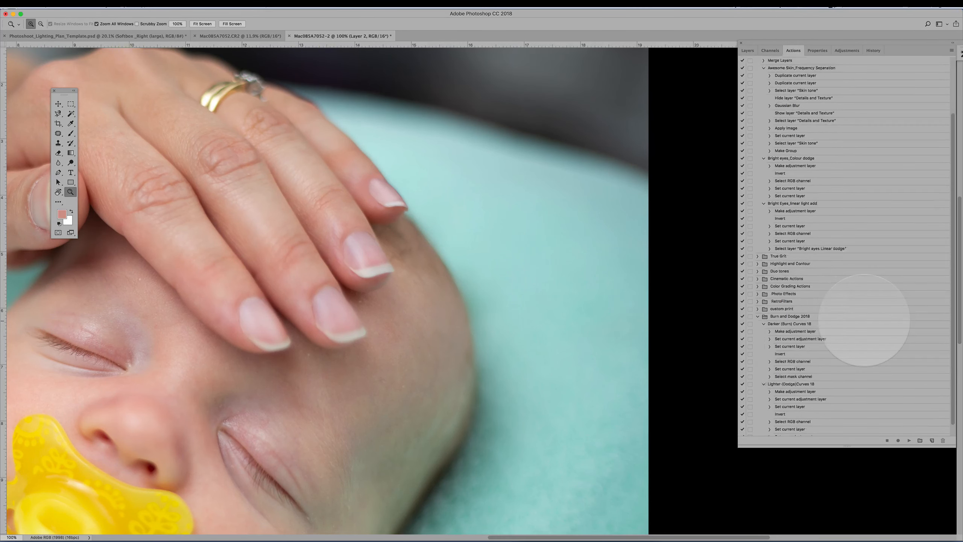
click(829, 372)
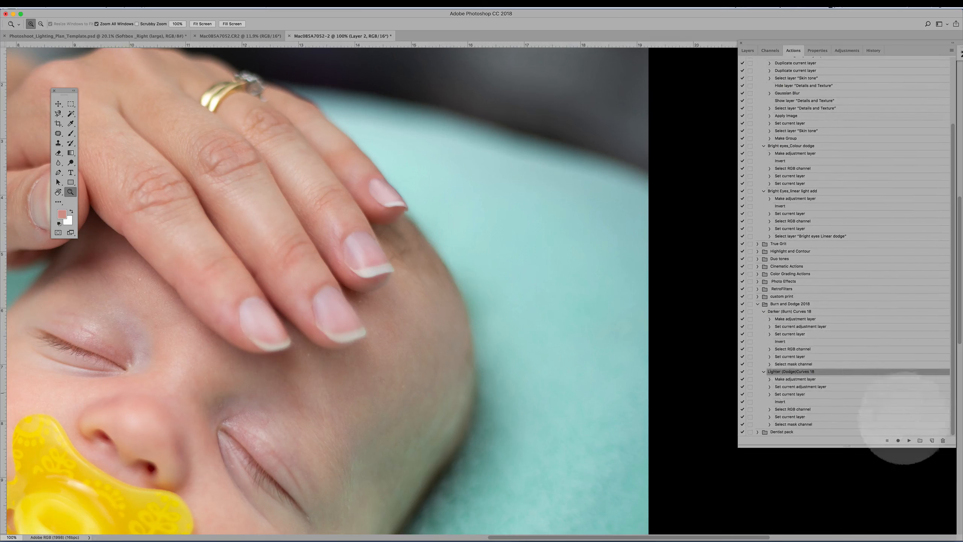
click(909, 441)
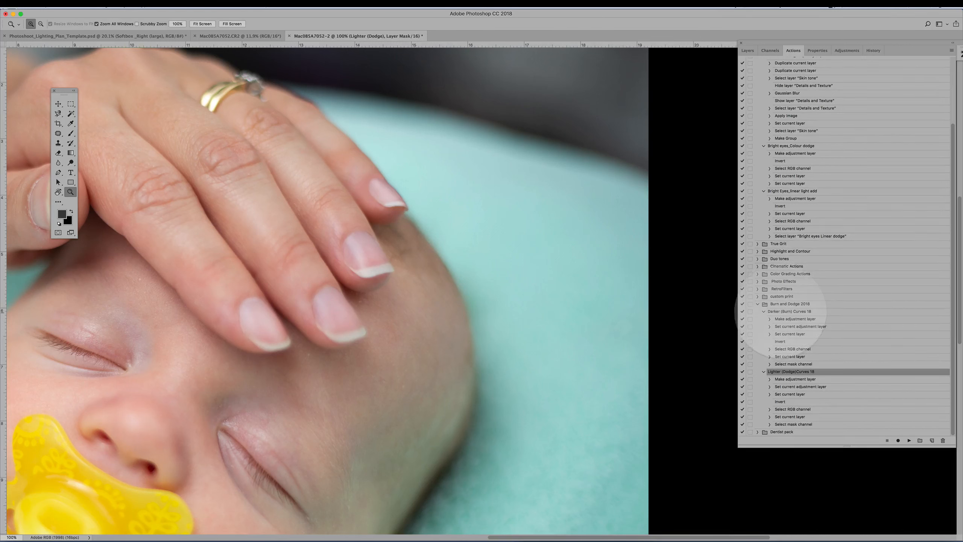
click(785, 311)
click(909, 441)
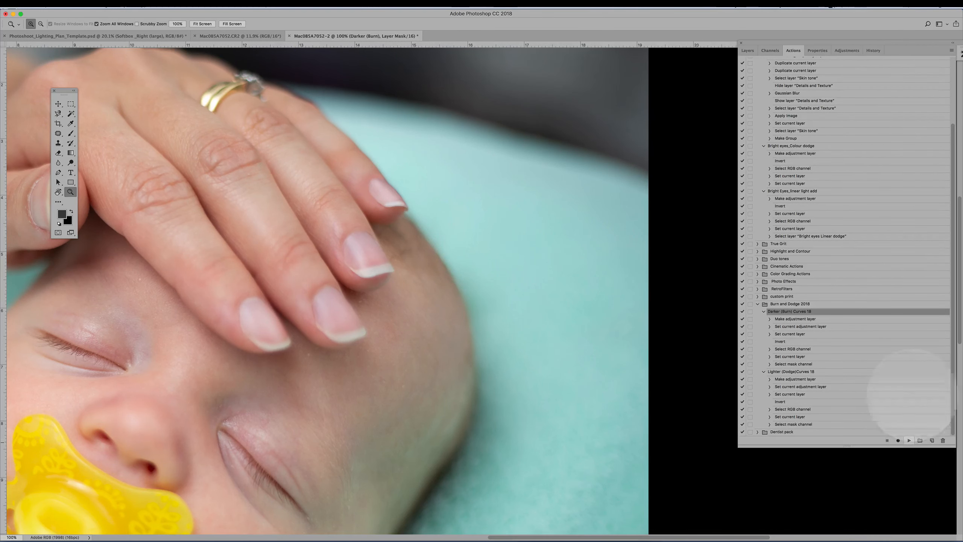
Target the Lighter (Dodge) layer's mask, ready the Brush with white as foreground colour and undo the trial stroke.
click(748, 50)
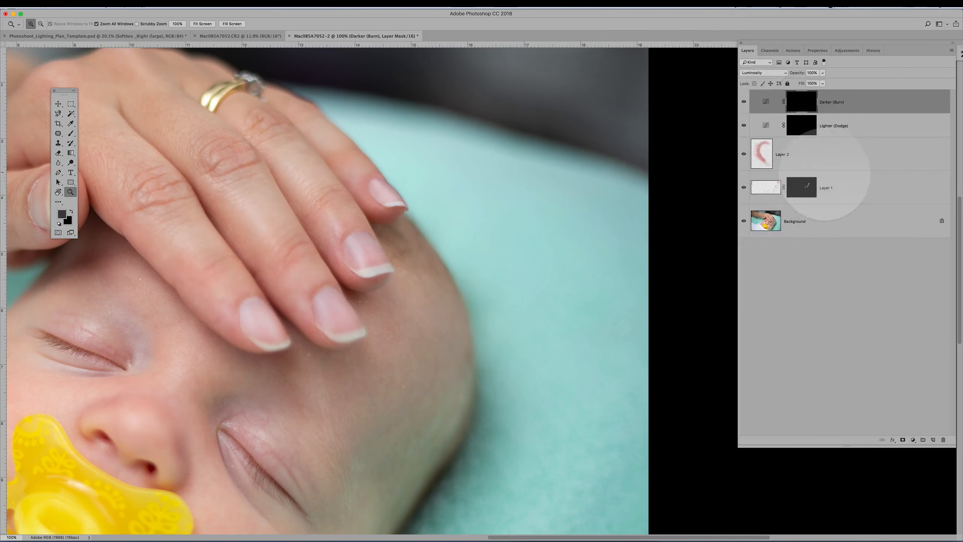
click(810, 126)
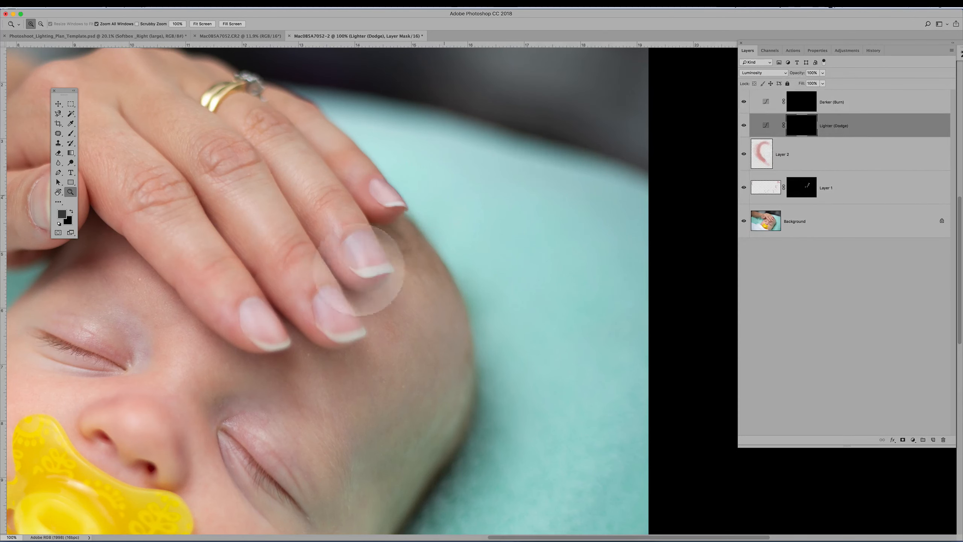
click(372, 243)
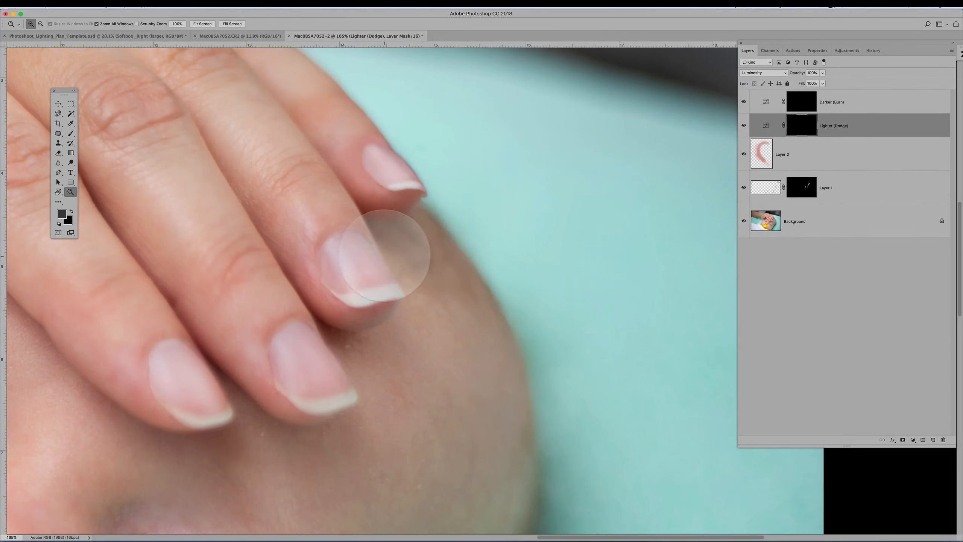
click(71, 134)
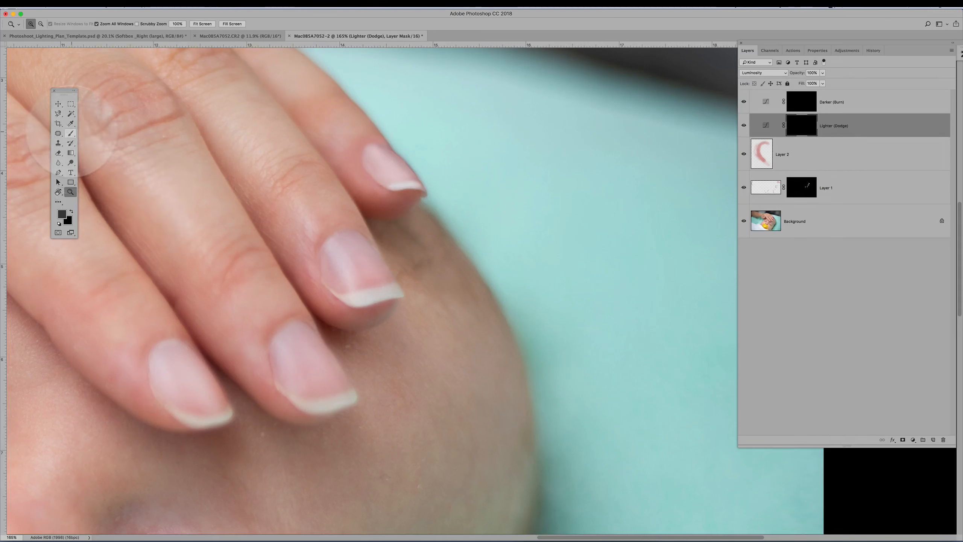
click(60, 224)
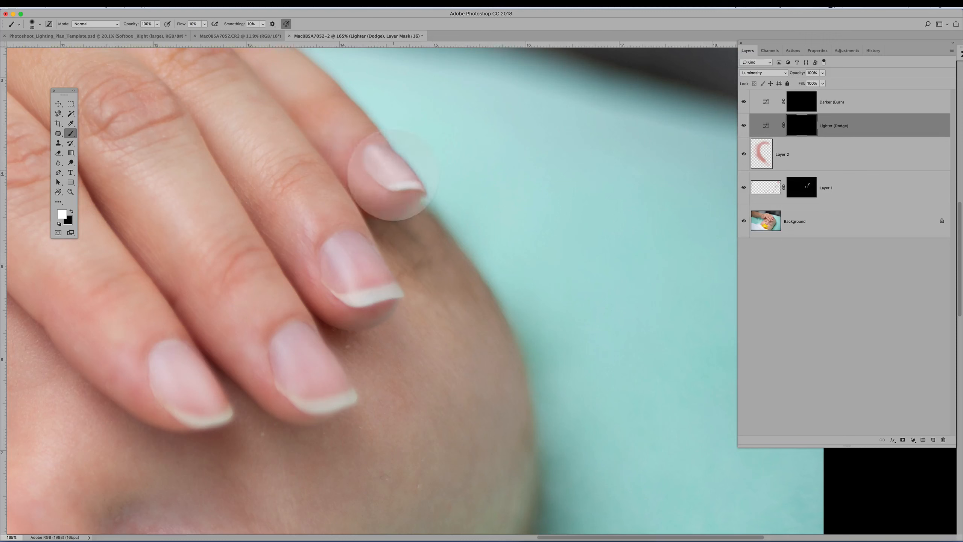
click(81, 4)
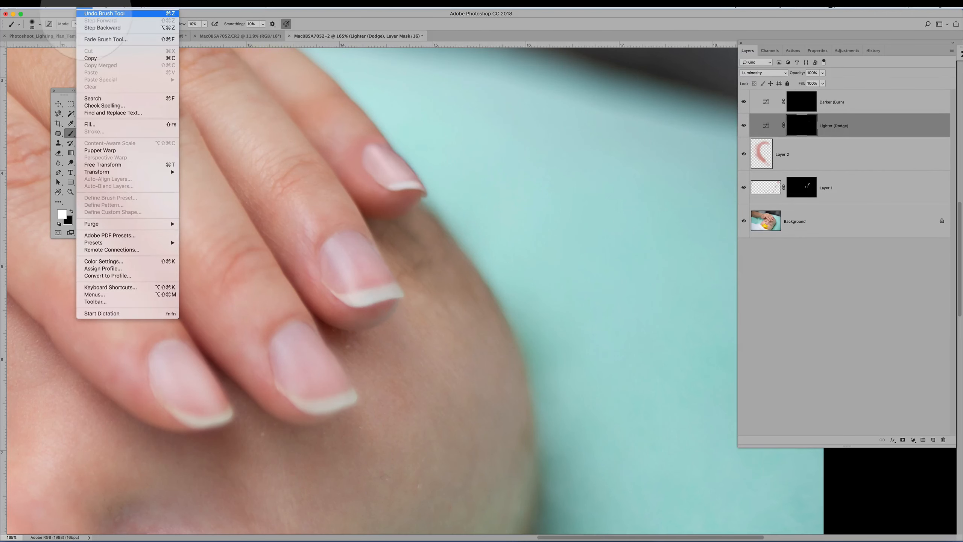
click(92, 13)
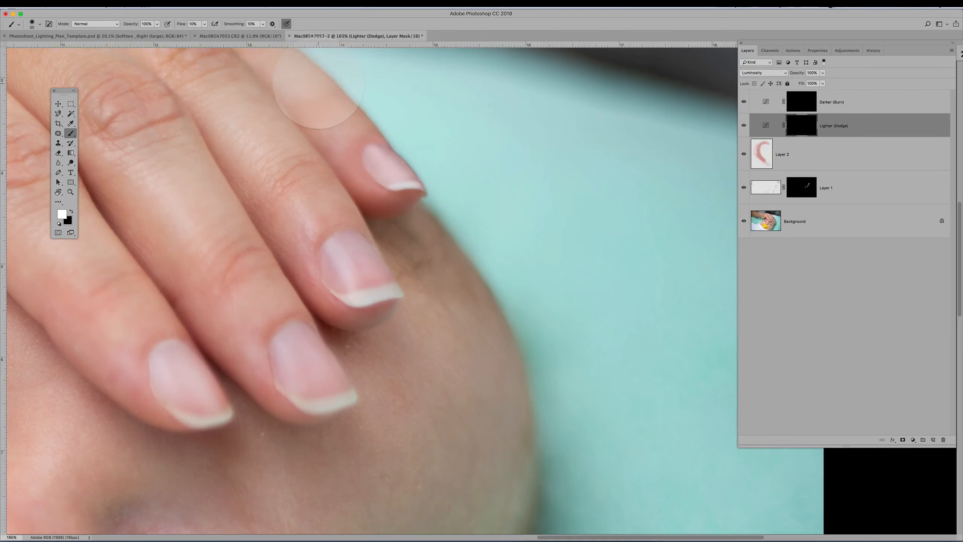
Set the soft round brush to 50 px with 0% hardness.
key(bracketright)
key(bracketright)
key(bracketright)
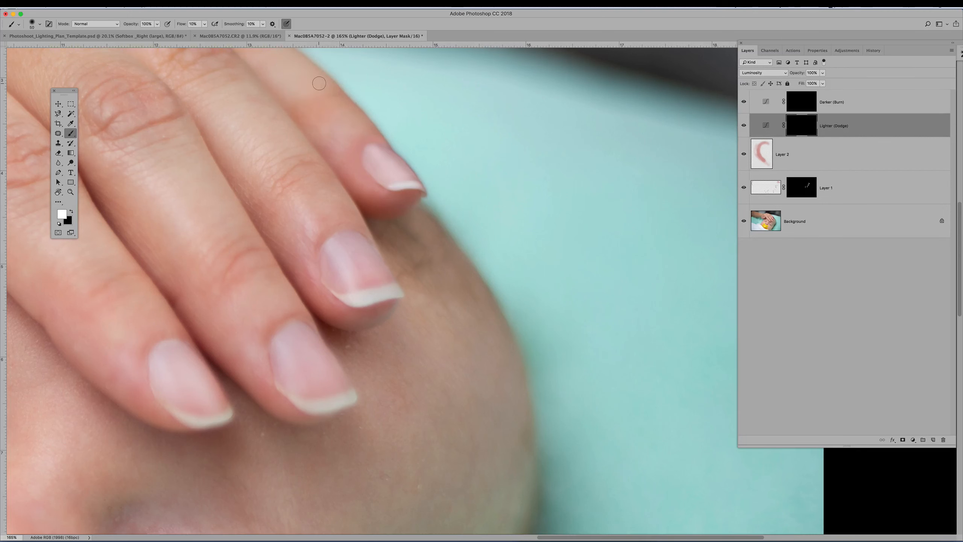
click(40, 24)
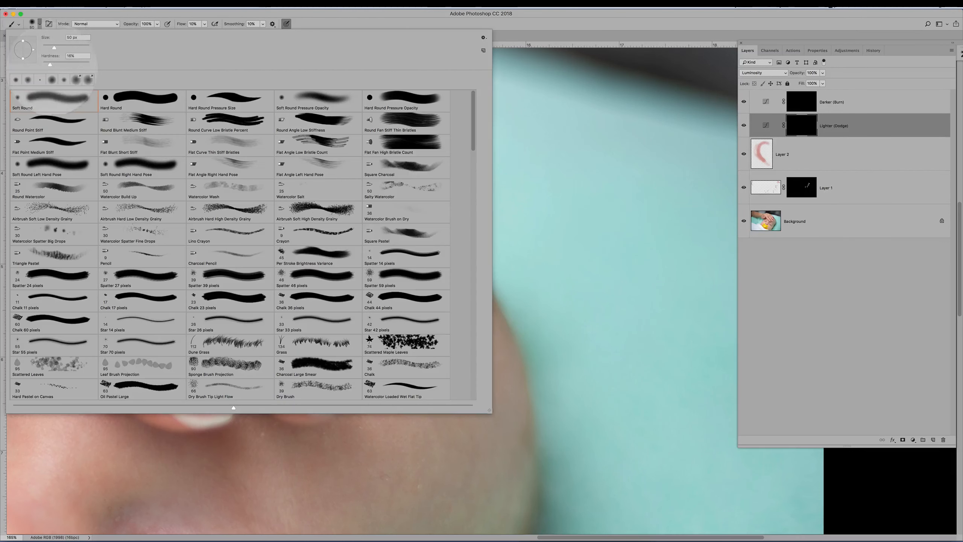
click(598, 115)
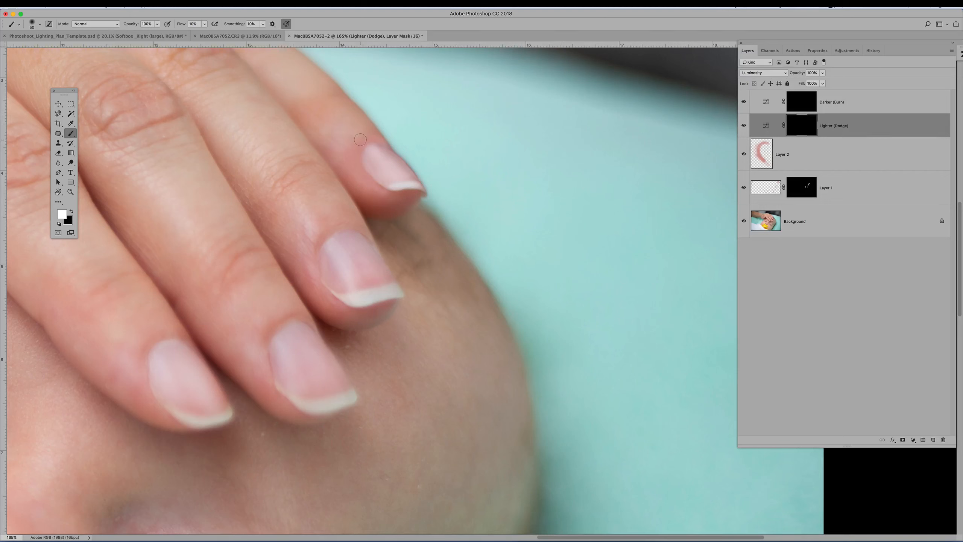
Lower the brush flow to 4% and paint white highlights on the Lighter (Dodge) mask over the four fingernails.
click(204, 23)
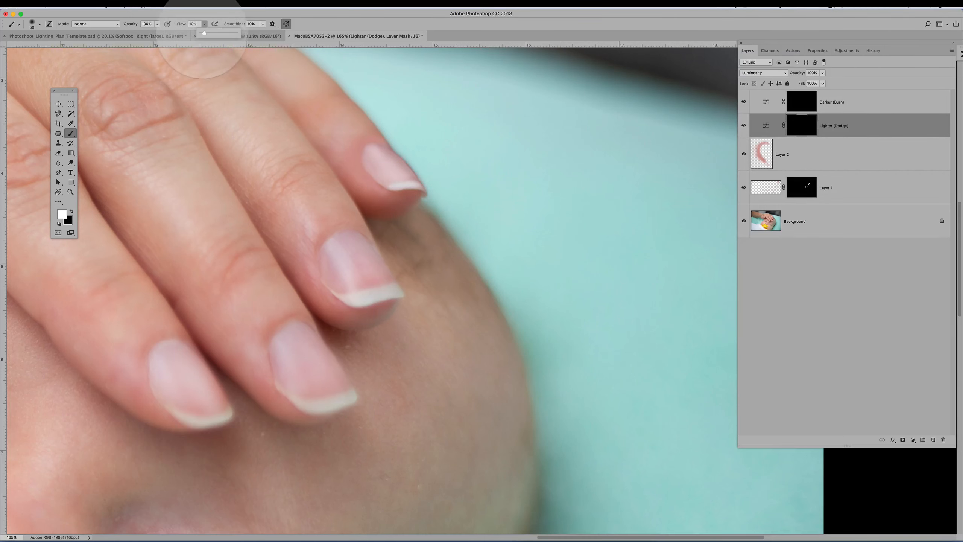
drag(204, 33, 202, 33)
mouse_move(373, 150)
mouse_down()
mouse_move(398, 179)
mouse_move(377, 152)
mouse_move(395, 179)
mouse_move(374, 153)
mouse_up()
mouse_move(349, 258)
mouse_down()
mouse_move(352, 285)
mouse_move(340, 253)
mouse_move(371, 291)
mouse_move(340, 245)
mouse_move(371, 296)
mouse_move(335, 240)
mouse_up()
mouse_move(339, 391)
mouse_down()
mouse_move(306, 394)
mouse_move(282, 344)
mouse_move(279, 358)
mouse_up()
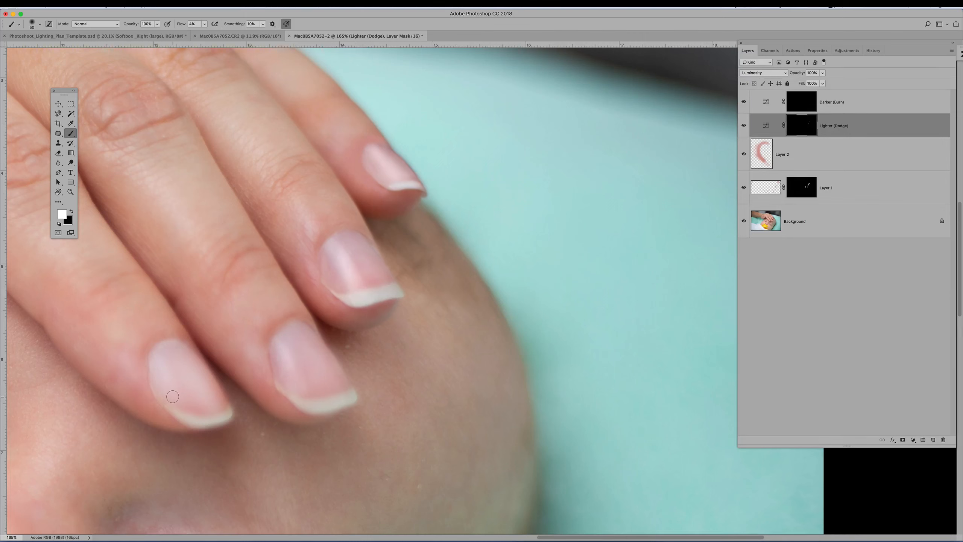
mouse_move(173, 396)
mouse_down()
mouse_move(158, 363)
mouse_move(177, 408)
mouse_move(211, 405)
mouse_move(189, 357)
mouse_move(200, 385)
mouse_up()
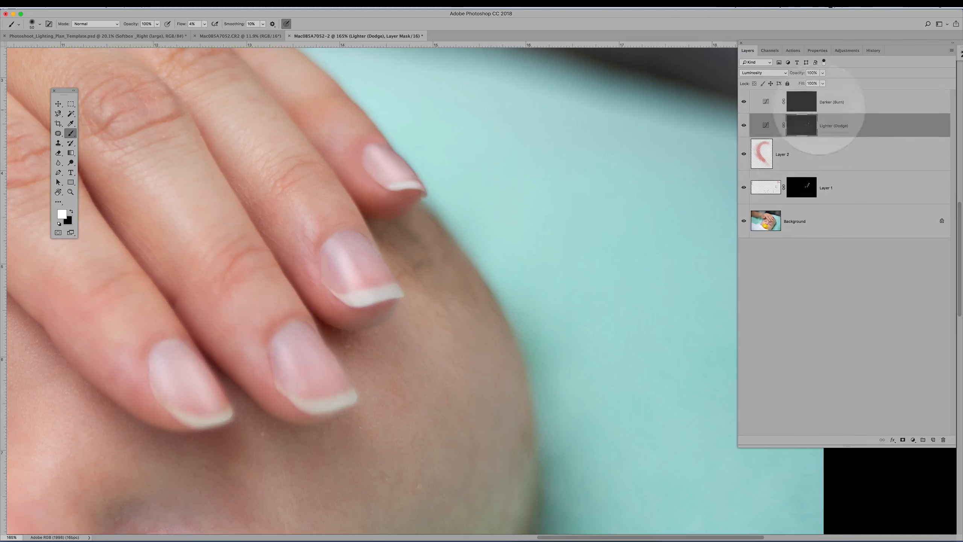
Target the Darker (Burn) layer's mask and enlarge the soft brush to 70 px for painting shading around the fingernails.
click(831, 102)
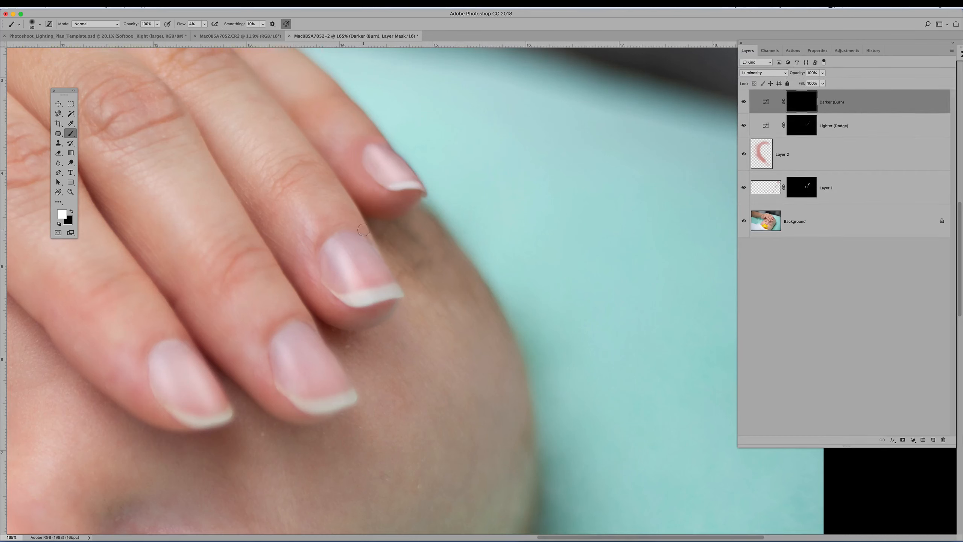
key(bracketright)
key(bracketright)
click(39, 24)
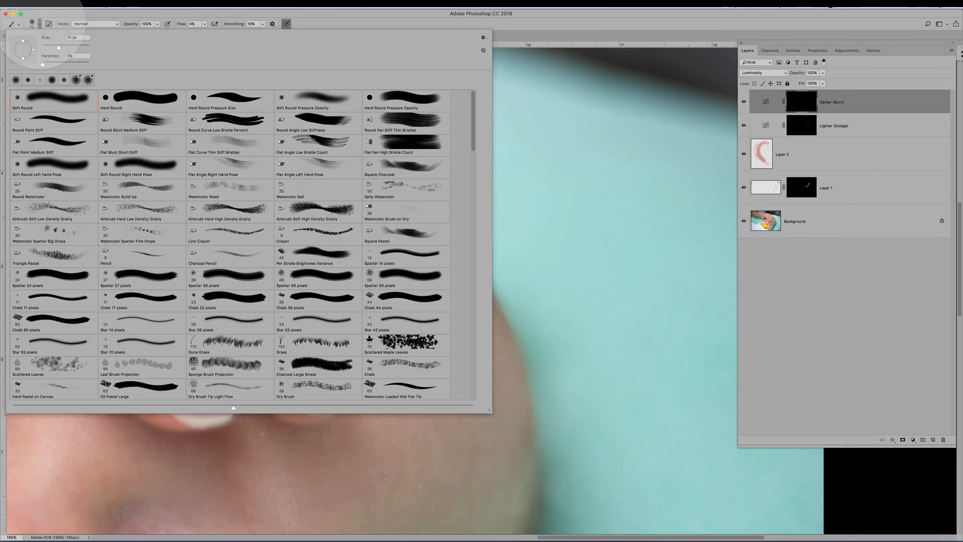
click(596, 151)
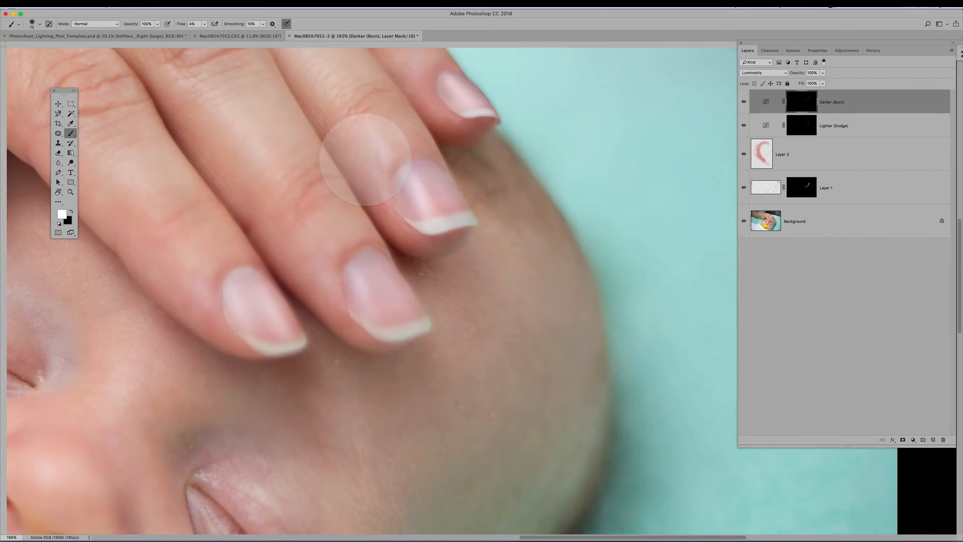
Review the dodged and burned fingernails across the whole photo and inspect the thumbnail's cuticle up close.
scroll(370, 174, down, 3)
scroll(370, 175, left, 3)
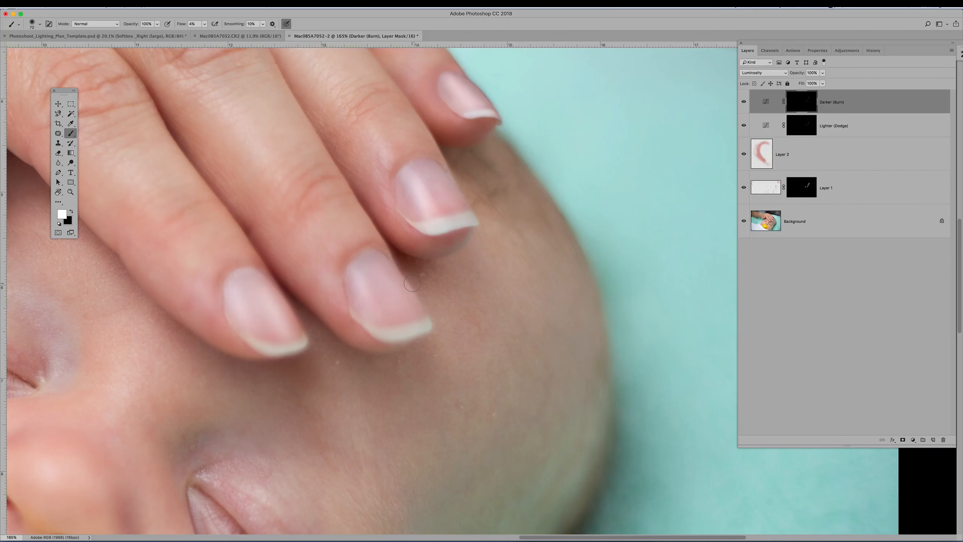
scroll(416, 275, down, 10)
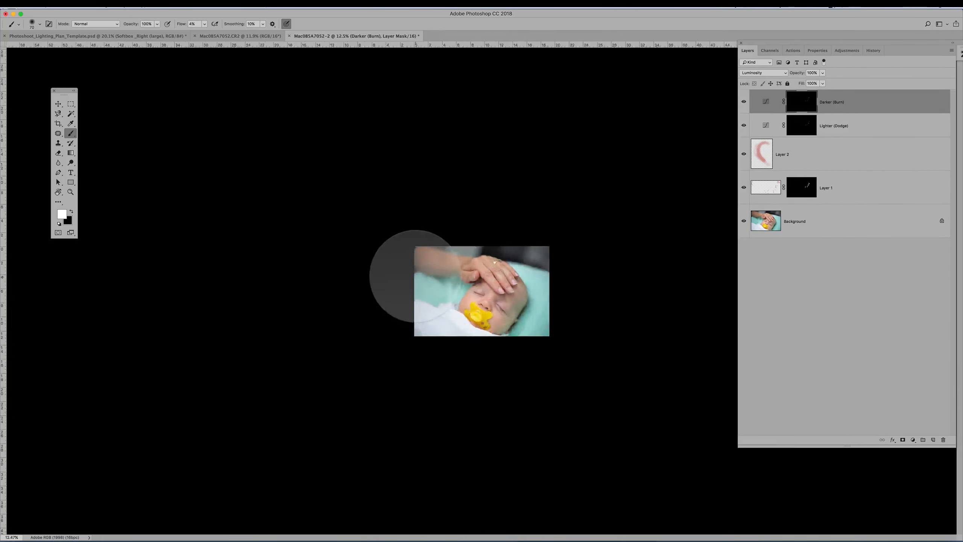
scroll(418, 274, up, 8)
scroll(623, 258, right, 5)
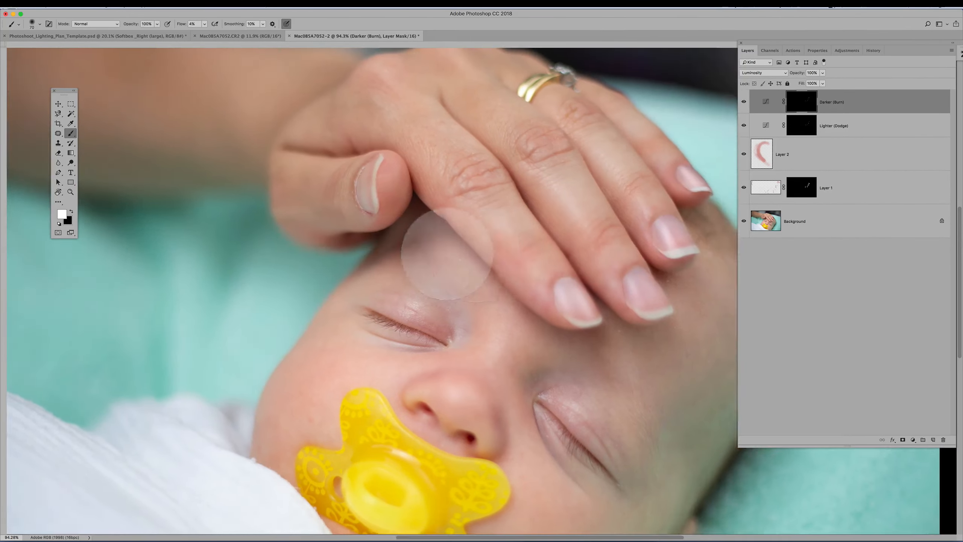
scroll(269, 190, up, 3)
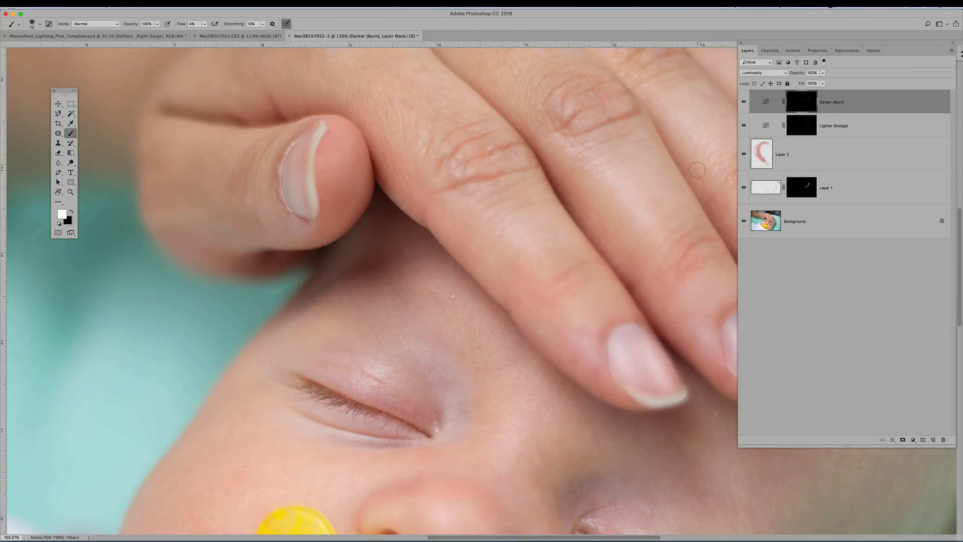
Clean up the rough cuticle around the thumbnail by painting white on Layer 1's mask, and check the whole photo.
click(801, 187)
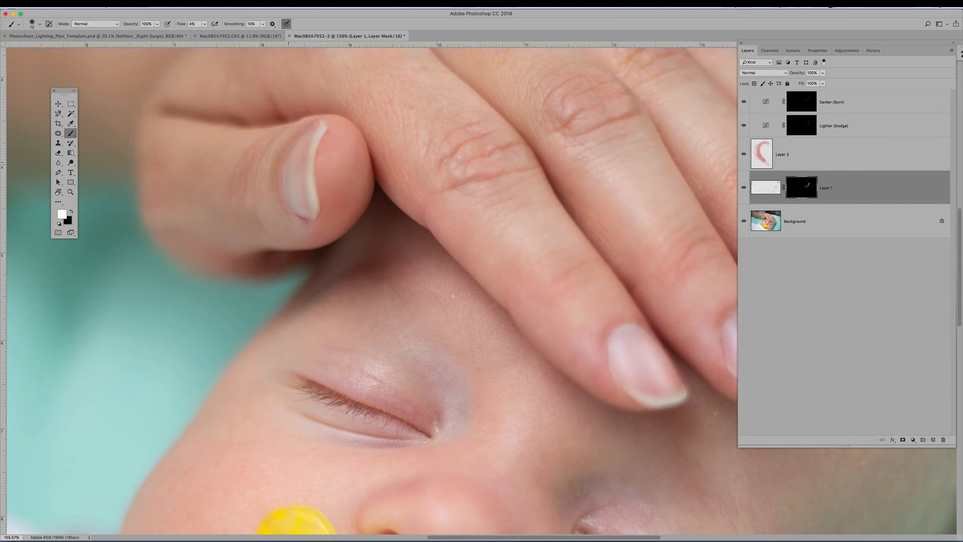
key(super+0)
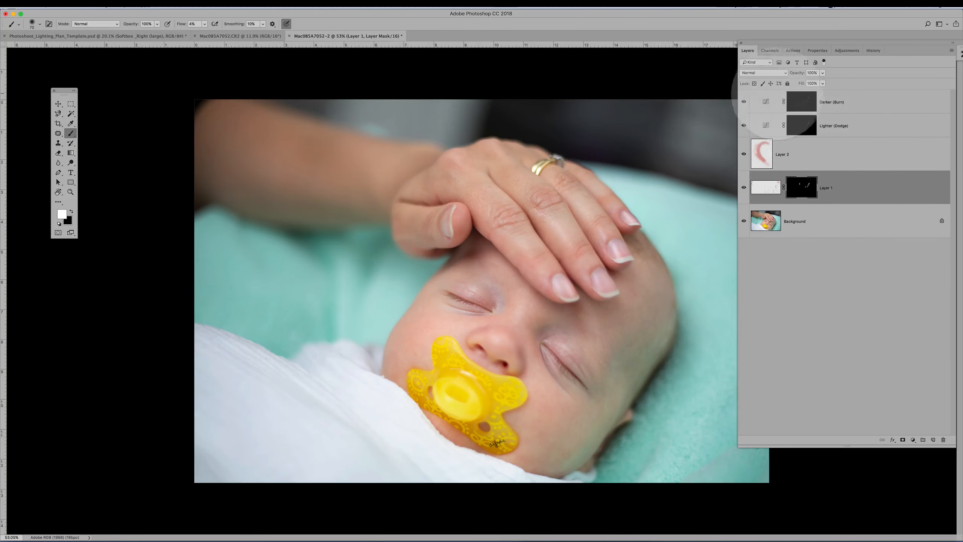
mouse_move(743, 102)
mouse_down()
mouse_move(744, 187)
mouse_move(744, 102)
mouse_up()
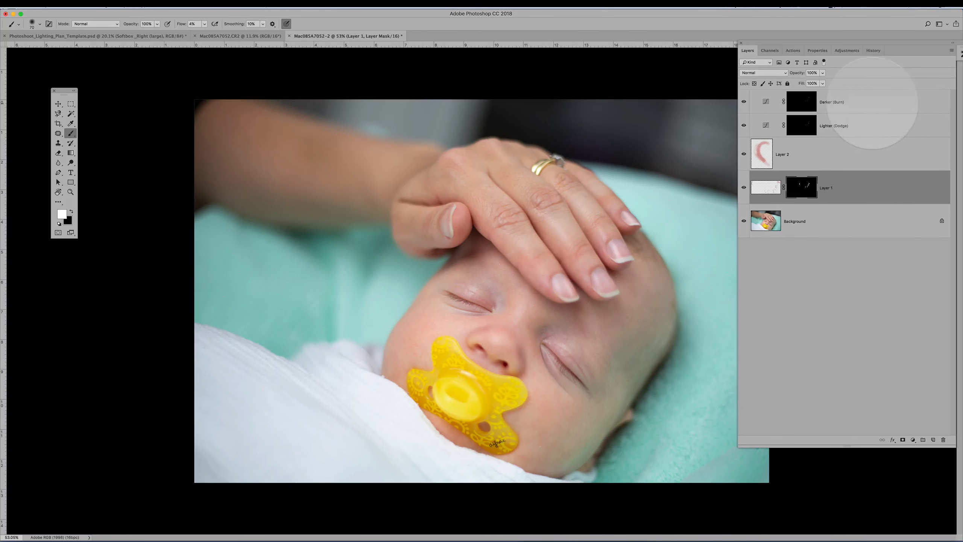
Group the four retouching layers above the Background into a group named "manicure".
shift+click(875, 102)
right_click(876, 100)
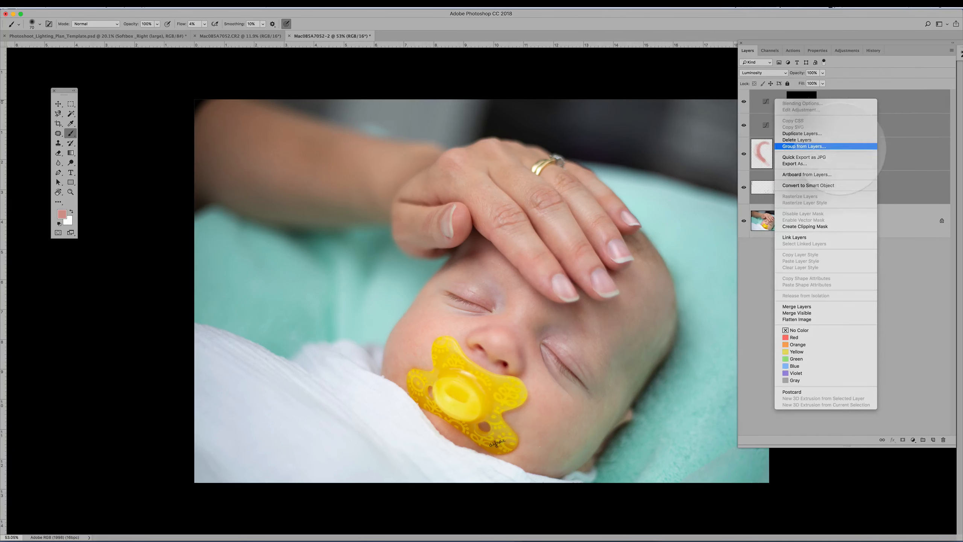
click(804, 147)
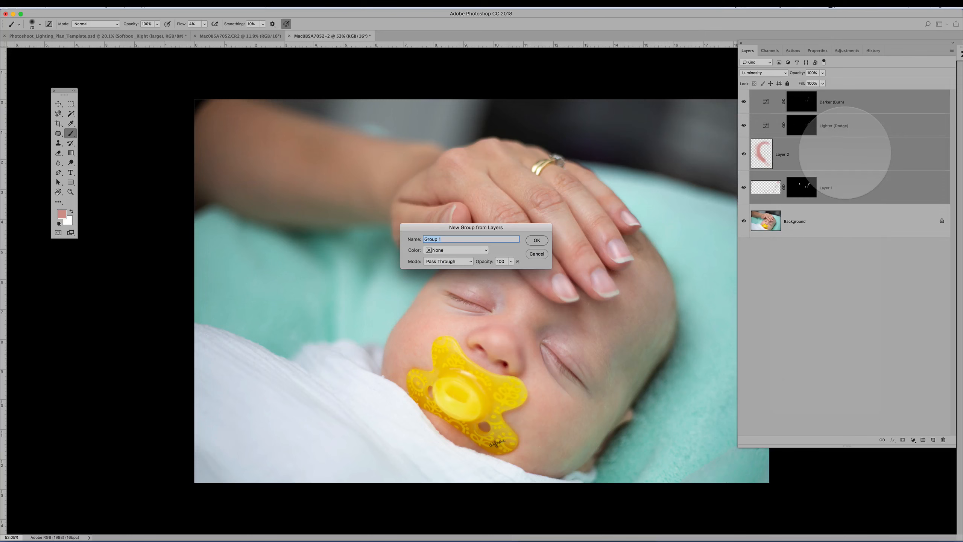
text(anicure)
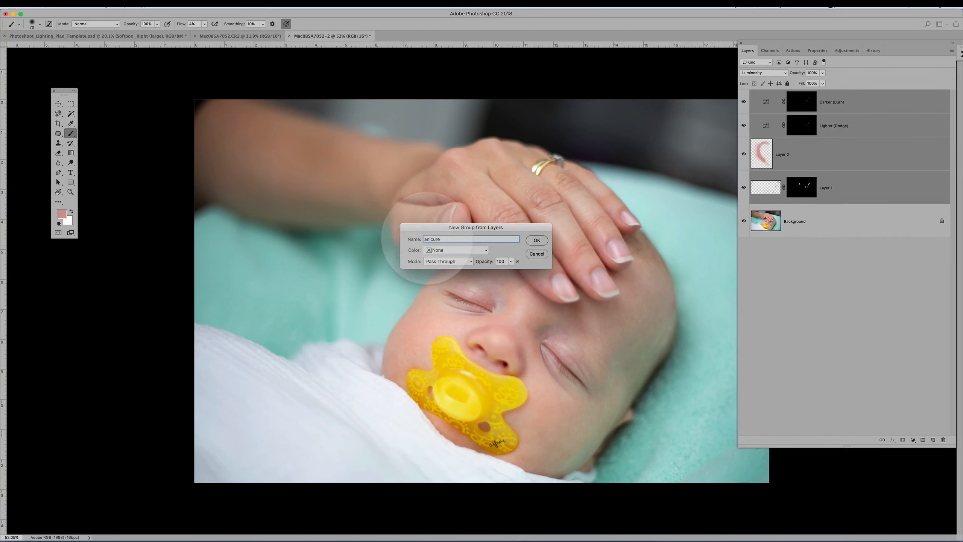
double_click(425, 240)
text(m)
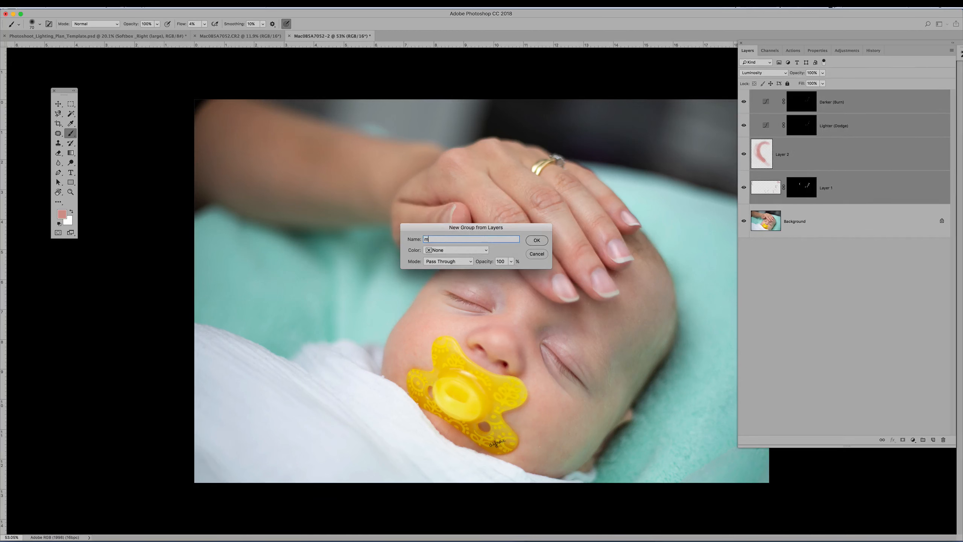
text(anicure)
click(536, 240)
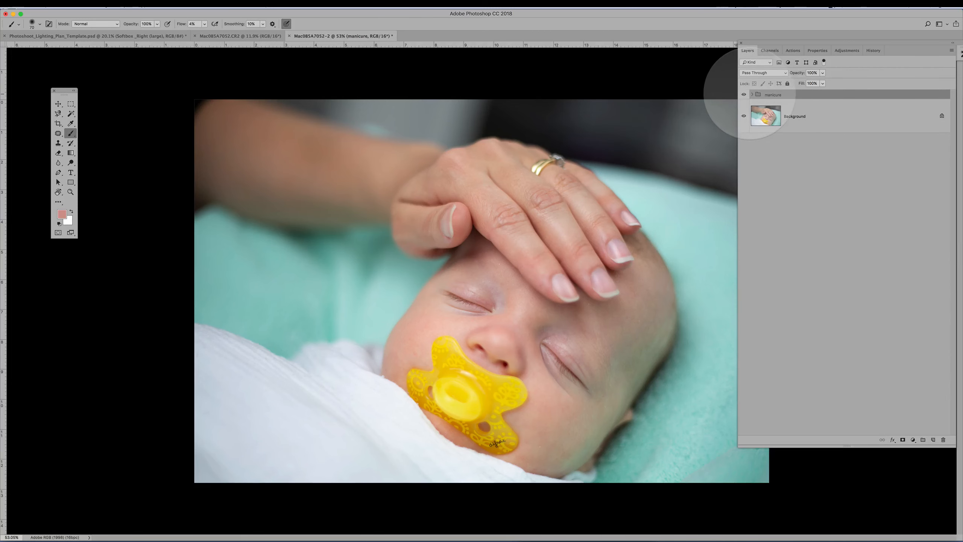
Add a new empty layer directly above the Background and lower the brush flow to 3% for skin-tone painting.
click(753, 95)
click(753, 95)
click(794, 122)
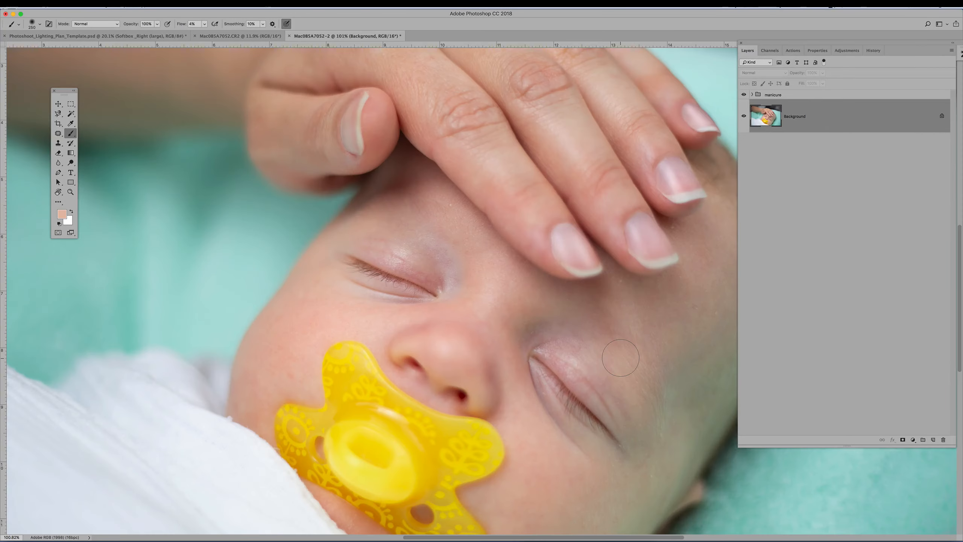
drag(622, 360, 579, 286)
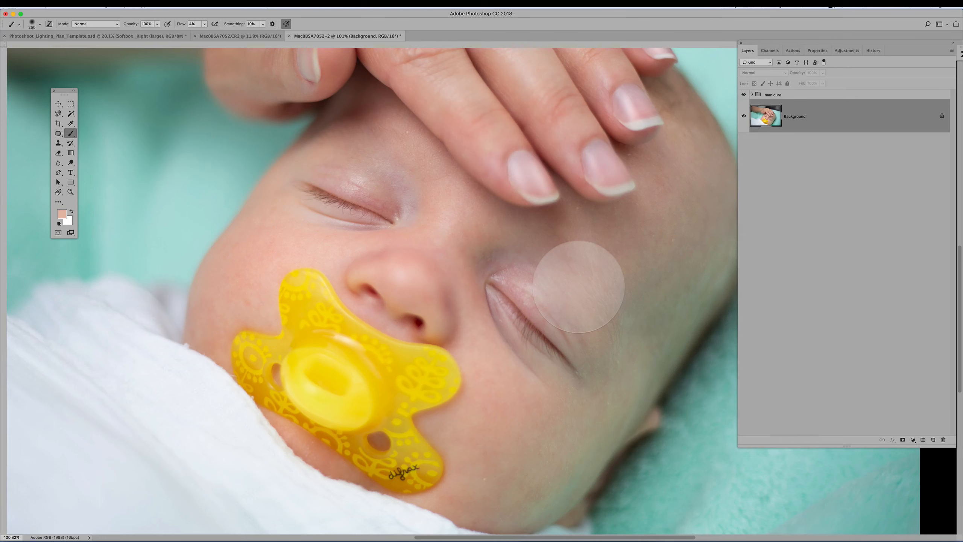
drag(579, 286, 600, 291)
key(super+r)
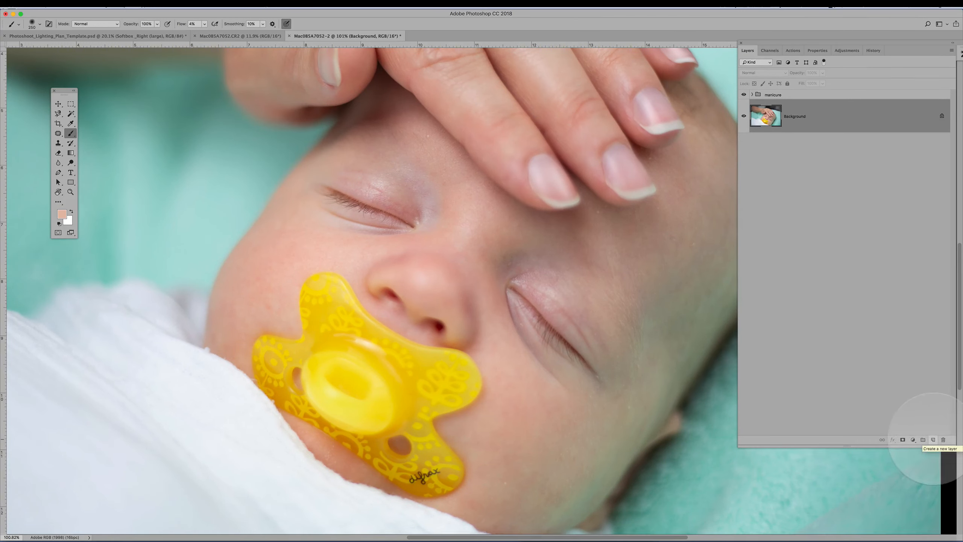
click(933, 440)
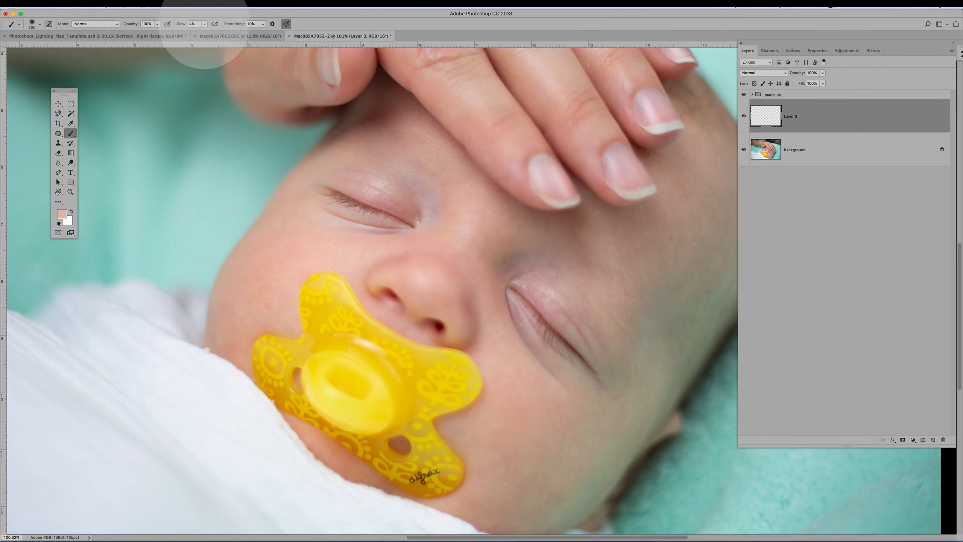
click(204, 24)
drag(206, 33, 204, 34)
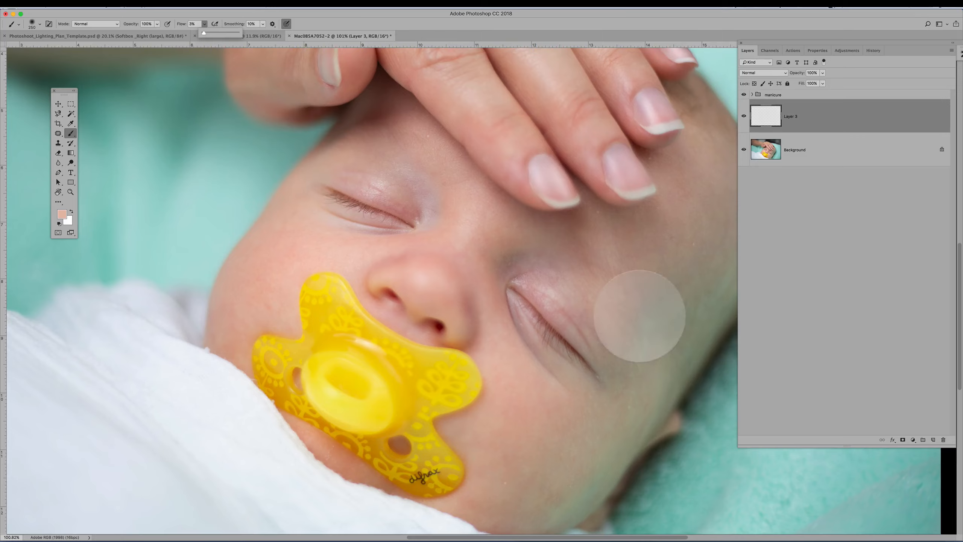
Paint sampled skin tones over the shiny, bluish upper eyelid and inner corner of the baby's eye nearest the thumb.
mouse_move(641, 316)
mouse_down()
mouse_move(523, 229)
mouse_move(626, 319)
mouse_up()
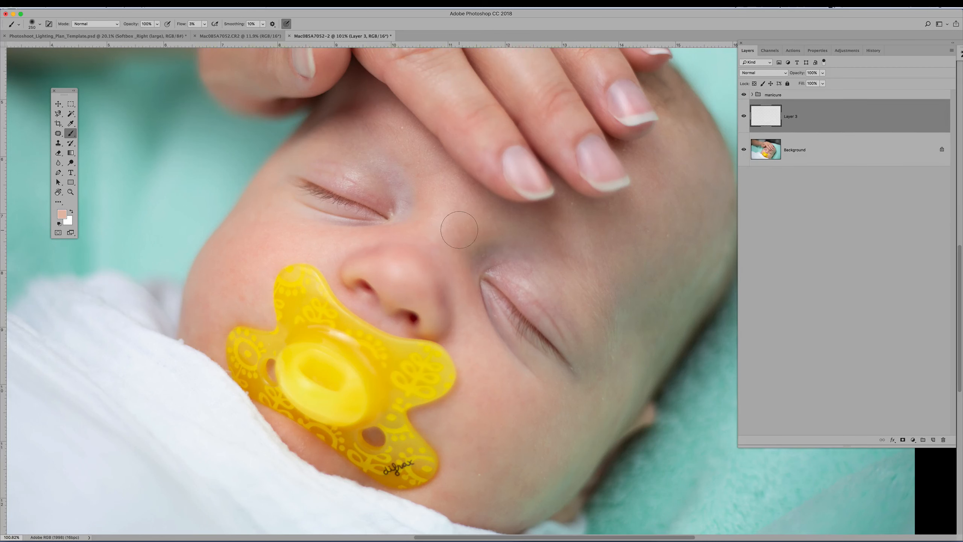
scroll(377, 197, up, 3)
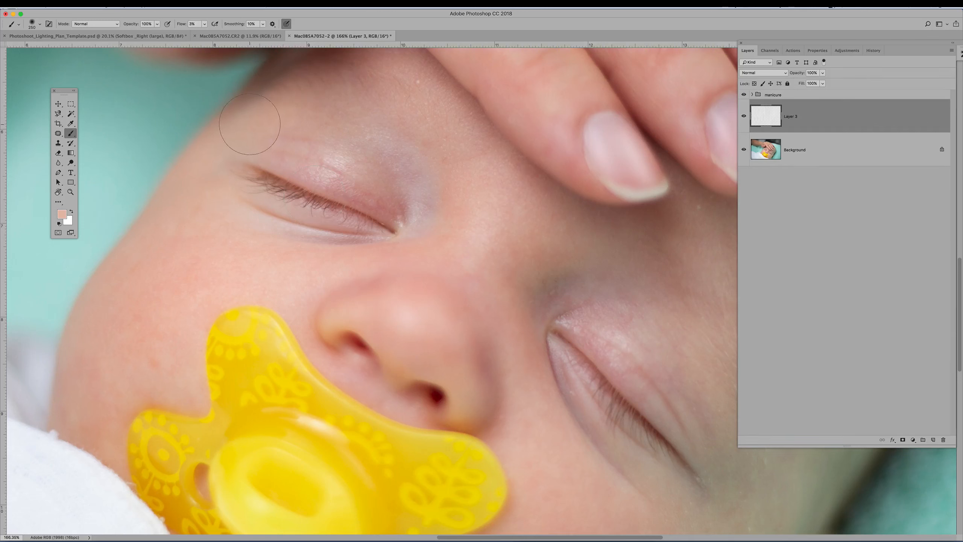
mouse_move(242, 139)
mouse_down()
mouse_move(170, 201)
mouse_move(204, 200)
mouse_move(201, 208)
mouse_move(192, 212)
mouse_move(185, 191)
mouse_move(197, 203)
mouse_move(201, 178)
mouse_move(237, 150)
mouse_move(243, 130)
mouse_up()
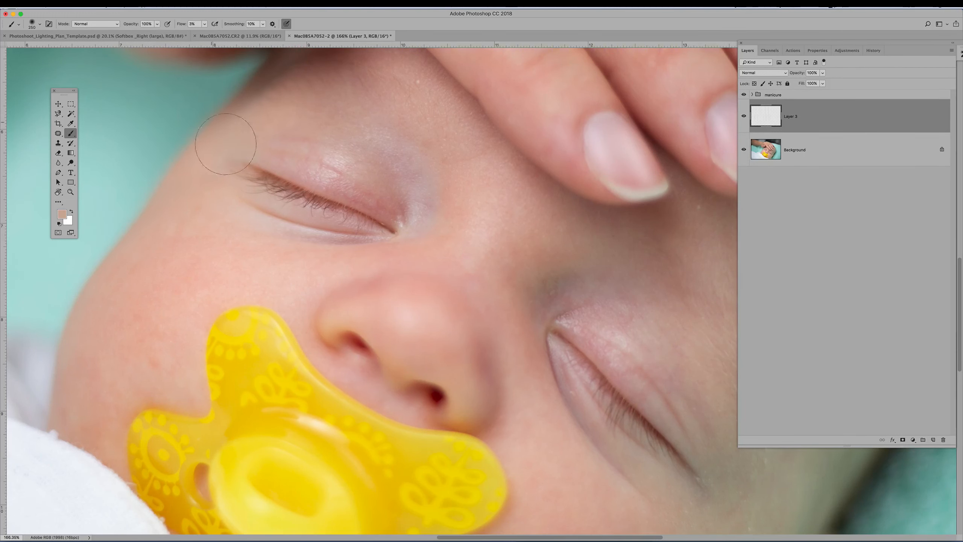
click(37, 24)
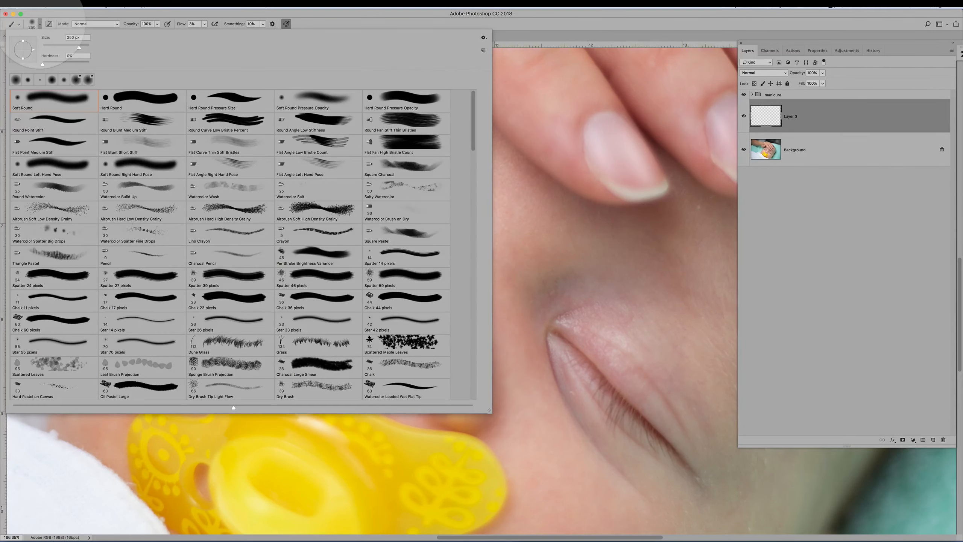
click(36, 24)
mouse_move(314, 167)
mouse_down()
mouse_move(299, 144)
mouse_move(372, 182)
mouse_move(307, 157)
mouse_move(362, 150)
mouse_move(408, 187)
mouse_move(392, 156)
mouse_move(424, 189)
mouse_move(424, 224)
mouse_move(423, 160)
mouse_move(375, 132)
mouse_move(403, 151)
mouse_move(383, 155)
mouse_move(345, 140)
mouse_move(287, 156)
mouse_move(334, 167)
mouse_move(281, 133)
mouse_up()
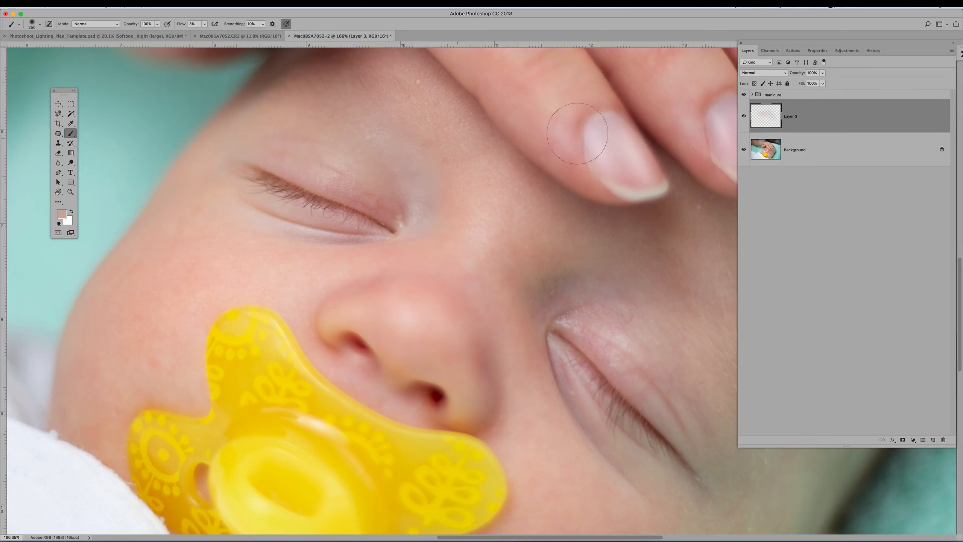
click(744, 115)
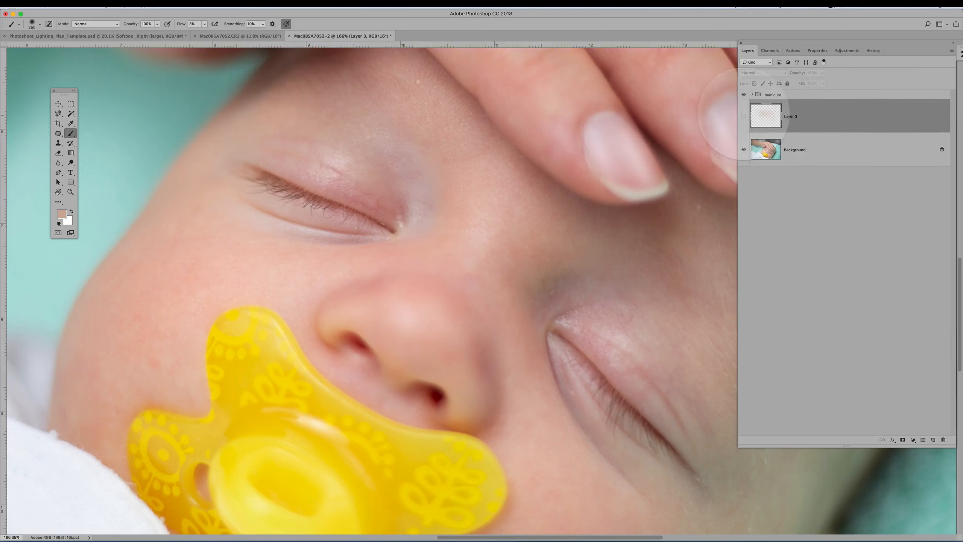
alt+click(456, 220)
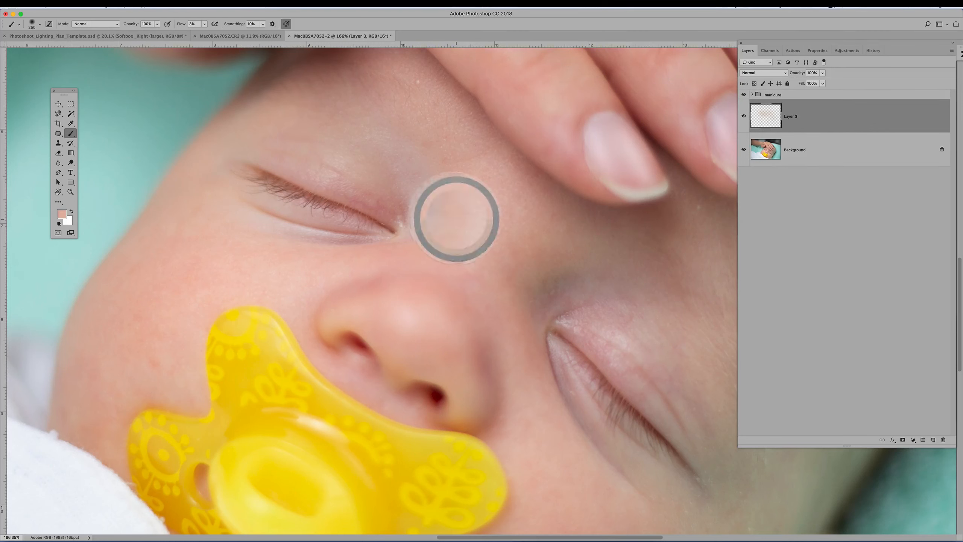
mouse_move(432, 207)
mouse_down()
mouse_move(427, 177)
mouse_move(441, 226)
mouse_move(446, 205)
mouse_move(382, 142)
mouse_move(366, 139)
mouse_move(329, 167)
mouse_move(391, 204)
mouse_move(309, 166)
mouse_move(361, 181)
mouse_move(253, 138)
mouse_move(344, 128)
mouse_move(414, 182)
mouse_move(424, 169)
mouse_move(376, 85)
mouse_move(366, 89)
mouse_move(479, 209)
mouse_up()
mouse_move(453, 304)
mouse_down()
mouse_move(502, 293)
mouse_move(511, 251)
mouse_move(492, 228)
mouse_move(488, 202)
mouse_move(454, 228)
mouse_move(331, 270)
mouse_up()
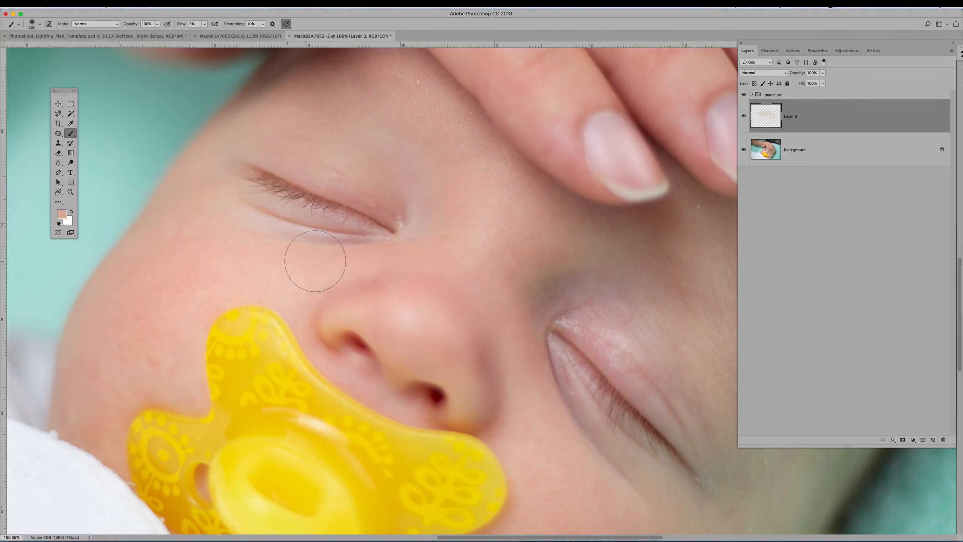
Reduce the brush to 175 px and even out the skin under the same eye and on the cheek with sampled colour.
key(bracketleft)
key(bracketleft)
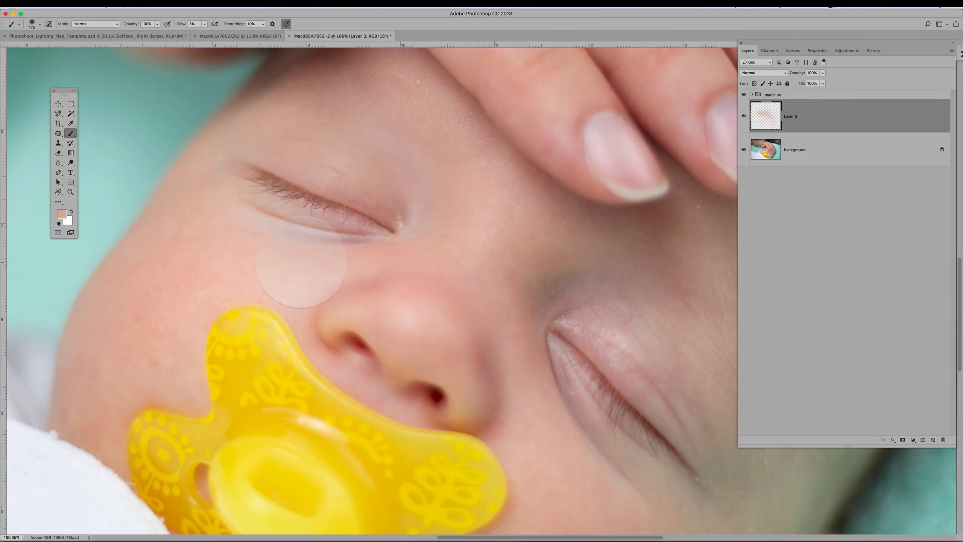
alt+click(302, 262)
mouse_move(273, 226)
mouse_down()
mouse_move(387, 247)
mouse_move(256, 231)
mouse_move(284, 237)
mouse_up()
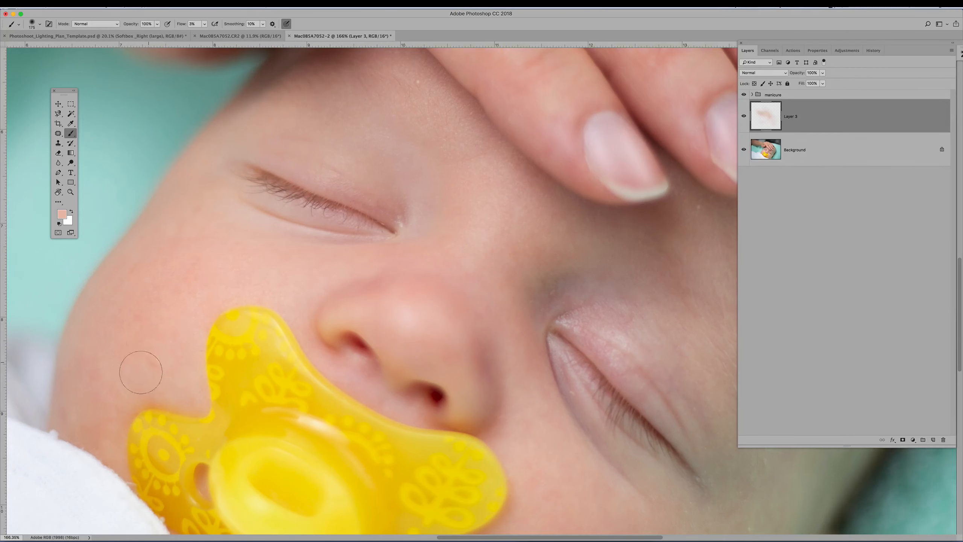
drag(168, 283, 158, 302)
Sample the skin above the baby's other eye and paint over the pink, shiny areas of its upper eyelid.
alt+click(576, 249)
drag(661, 322, 676, 374)
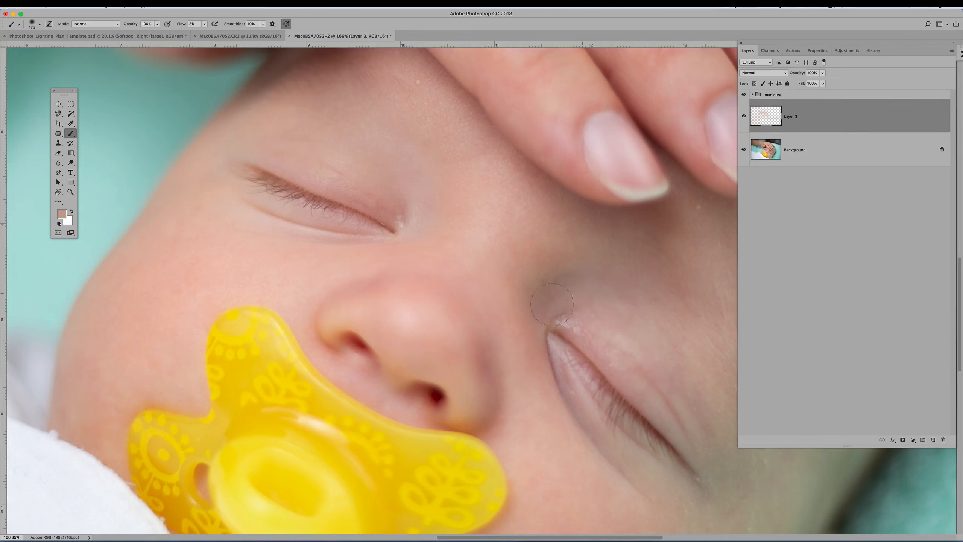
mouse_move(646, 327)
mouse_down()
mouse_move(707, 366)
mouse_move(700, 378)
mouse_up()
drag(703, 351, 702, 391)
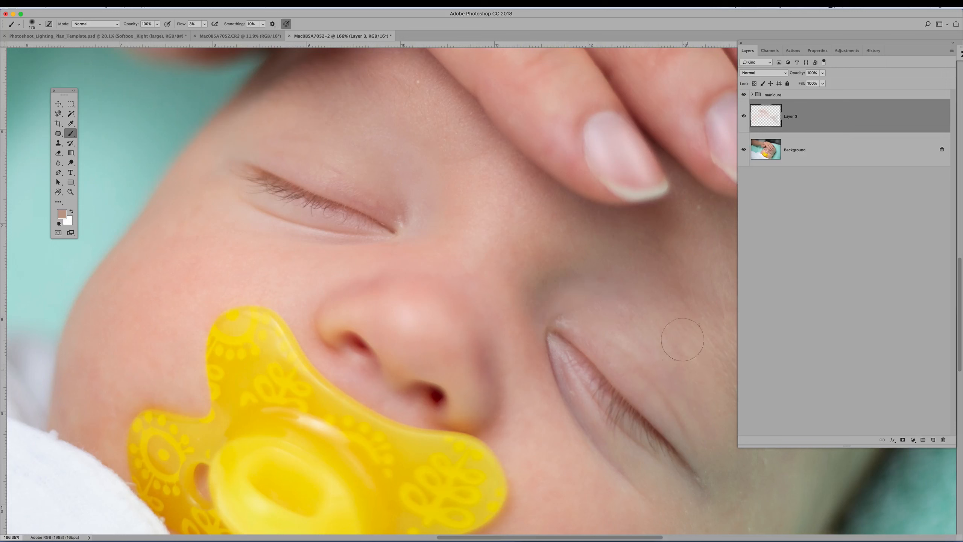
drag(618, 286, 483, 149)
Even out the skin below and around the outer corner of the second eye using repeatedly sampled nearby tones.
drag(477, 356, 472, 355)
alt+click(472, 356)
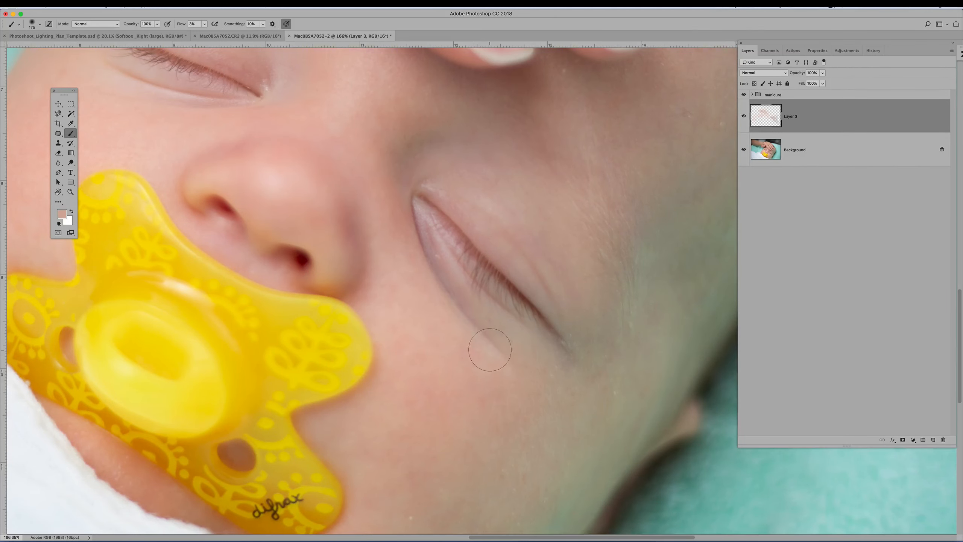
drag(447, 289, 427, 244)
alt+click(575, 366)
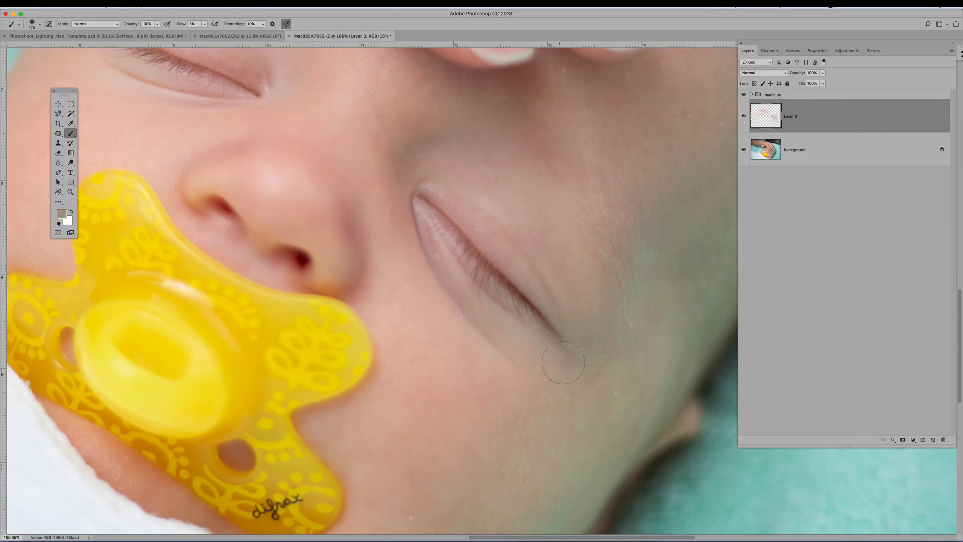
alt+click(588, 265)
alt+click(488, 183)
alt+click(467, 415)
alt+drag(456, 300, 482, 218)
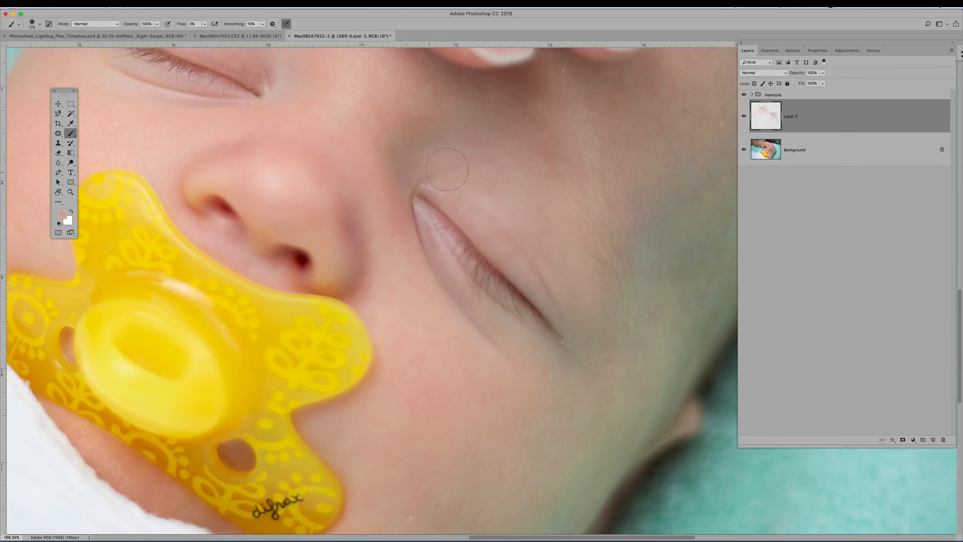
Blend the remaining discoloration around the second eye, nose bridge and surrounding face with freshly sampled skin tones.
alt+drag(456, 116, 461, 121)
alt+drag(346, 91, 355, 86)
alt+drag(640, 190, 652, 126)
alt+drag(516, 236, 534, 219)
key(super+0)
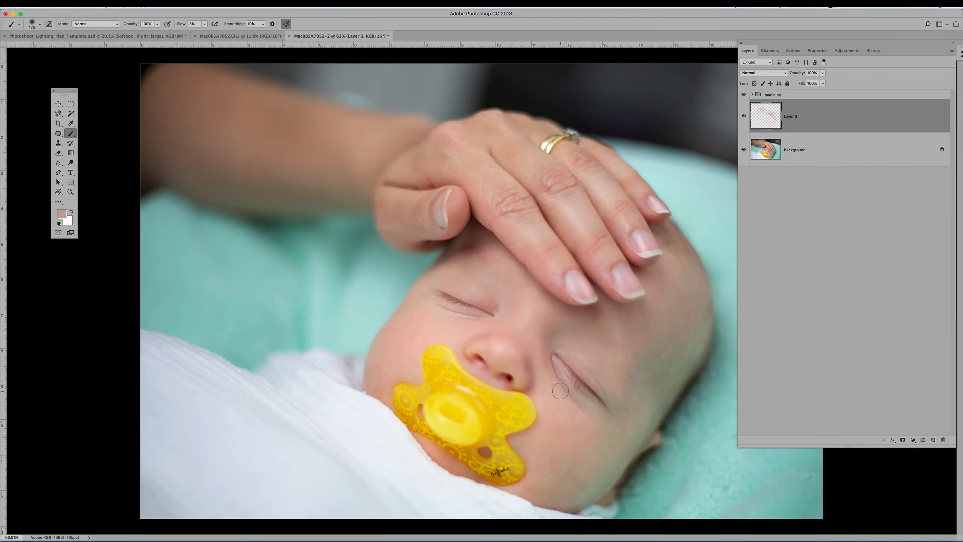
alt+drag(558, 456, 543, 339)
scroll(555, 469, up, 5)
alt+drag(540, 508, 511, 497)
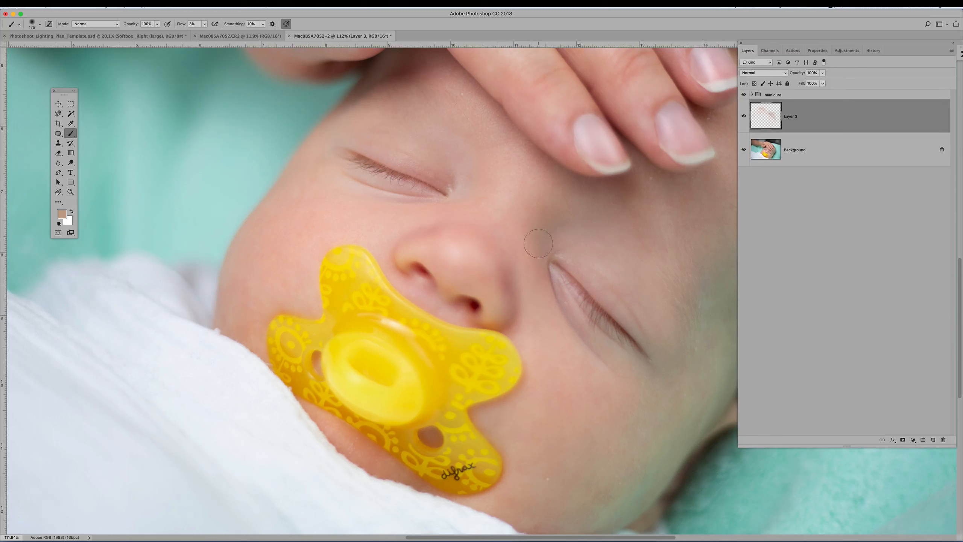
Compare the face with and without Layer 3, and lower that layer's opacity to 53%.
click(744, 116)
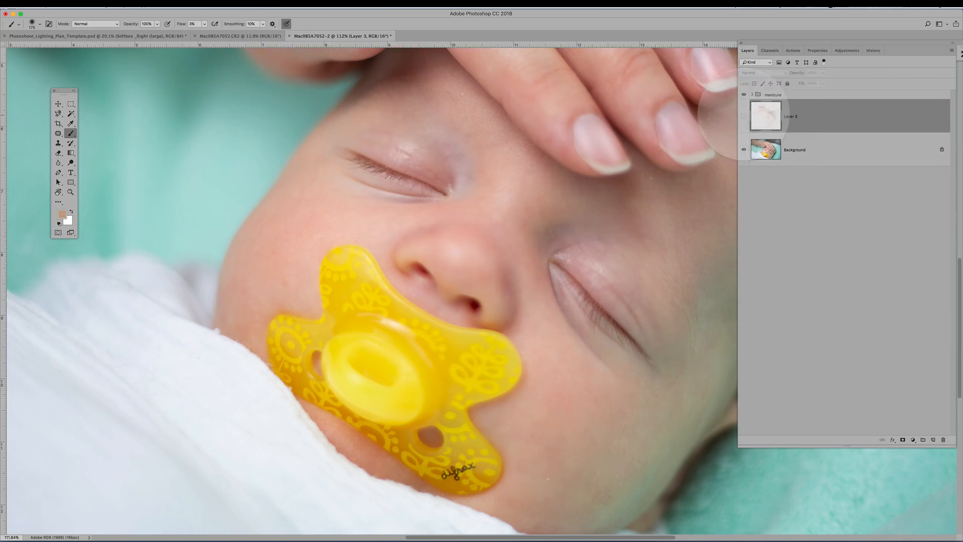
click(744, 116)
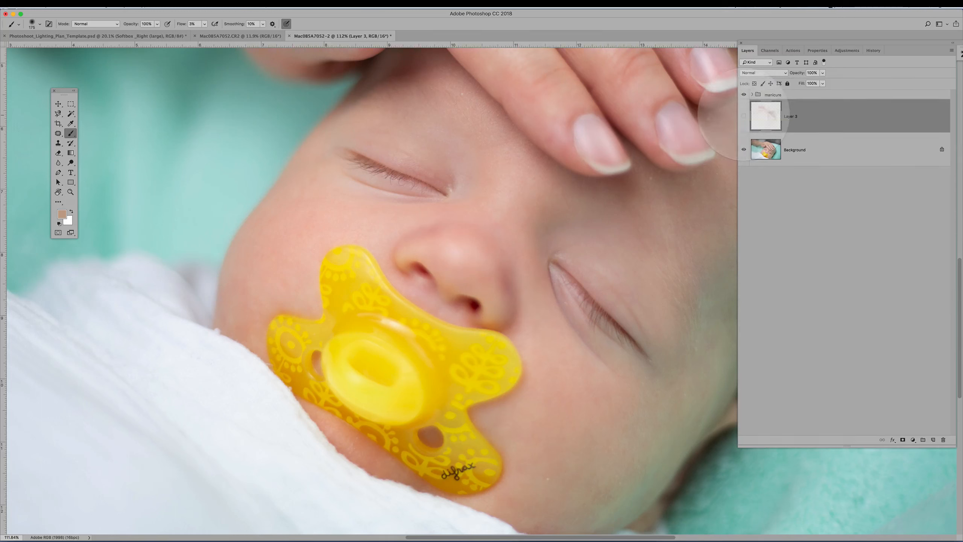
click(744, 116)
click(743, 117)
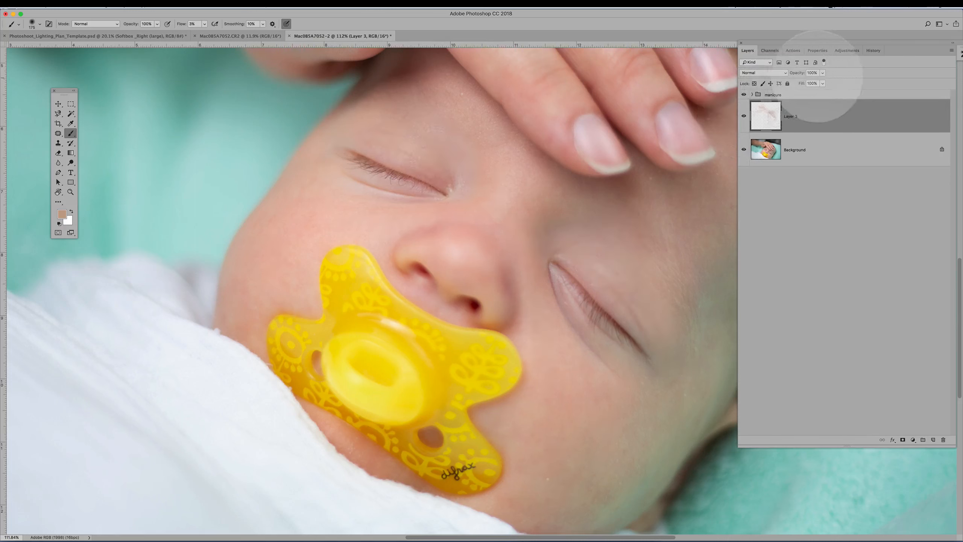
click(823, 73)
drag(822, 82, 807, 82)
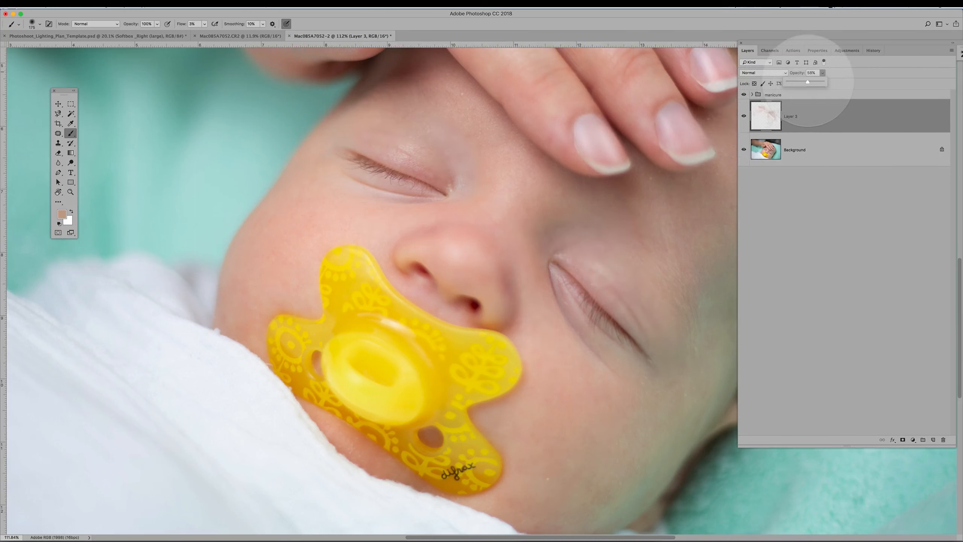
mouse_move(812, 78)
mouse_down()
mouse_move(753, 78)
mouse_move(807, 82)
mouse_up()
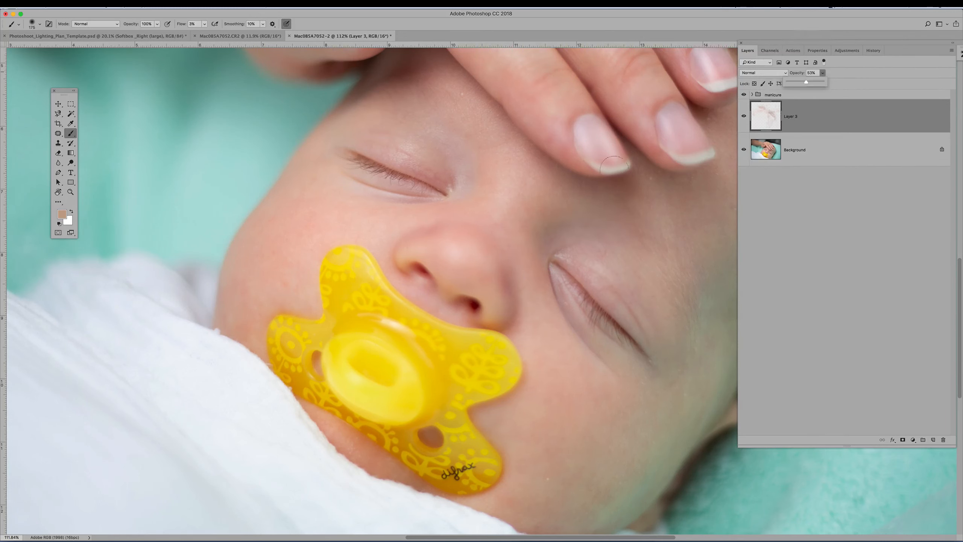
Expand the manicure group and paint white on its Darker (Burn) layer mask over the bright eyelid area near the first eye's inner corner.
scroll(546, 252, down, 8)
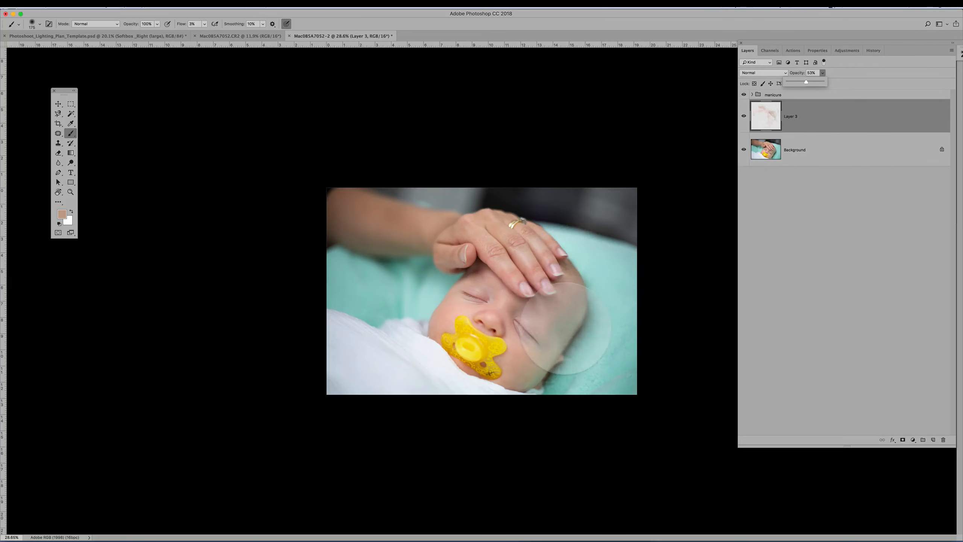
scroll(566, 327, up, 8)
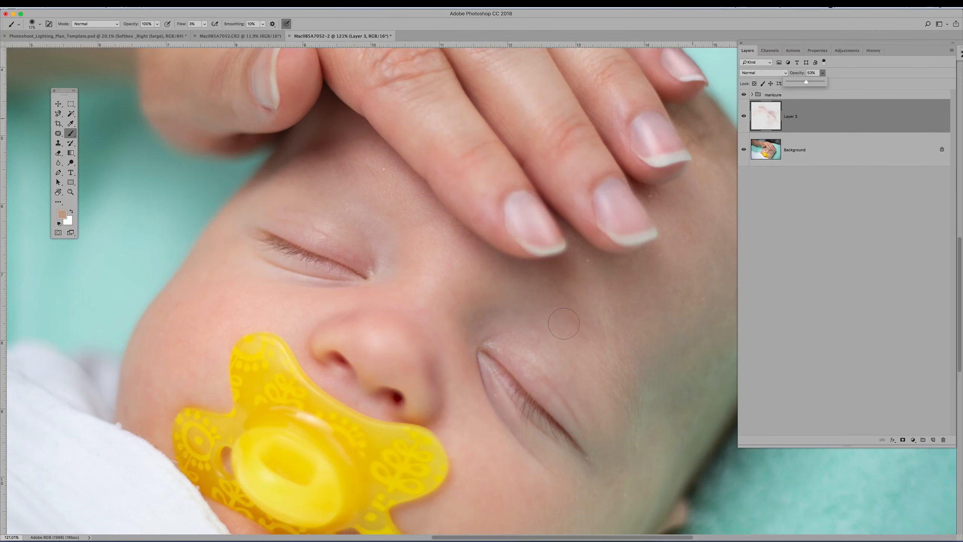
click(752, 94)
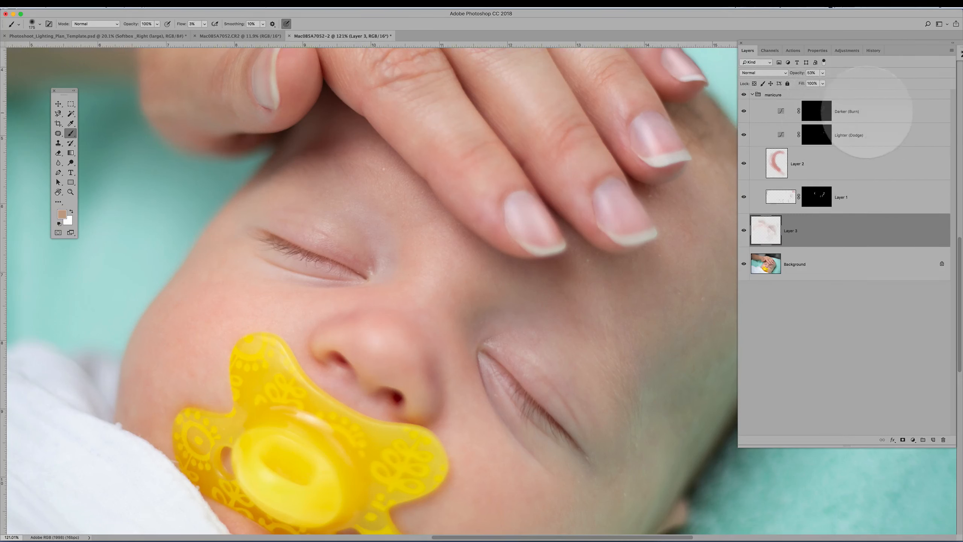
click(850, 111)
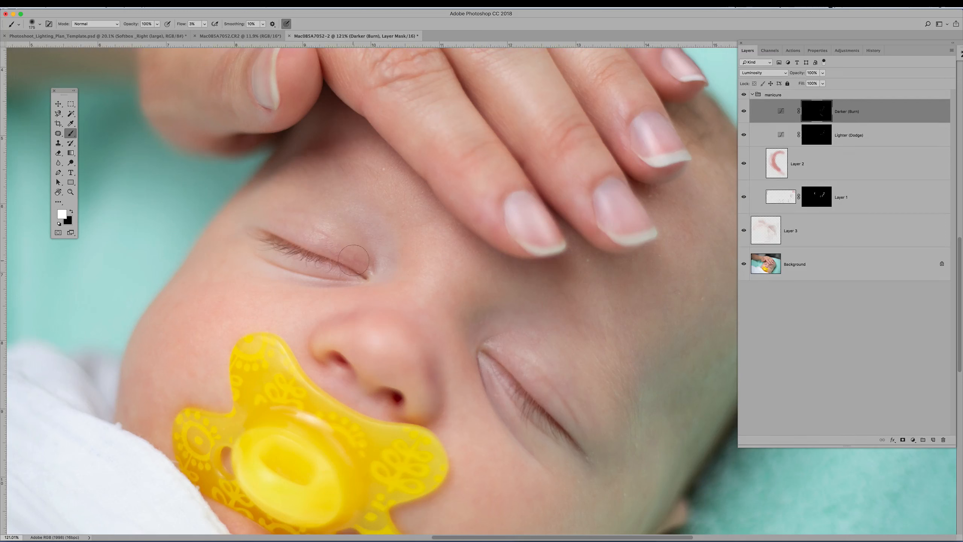
drag(359, 258, 361, 266)
Compare the whole photo with and without the manicure group, and with and without Layer 3.
scroll(460, 341, down, 10)
scroll(463, 344, up, 5)
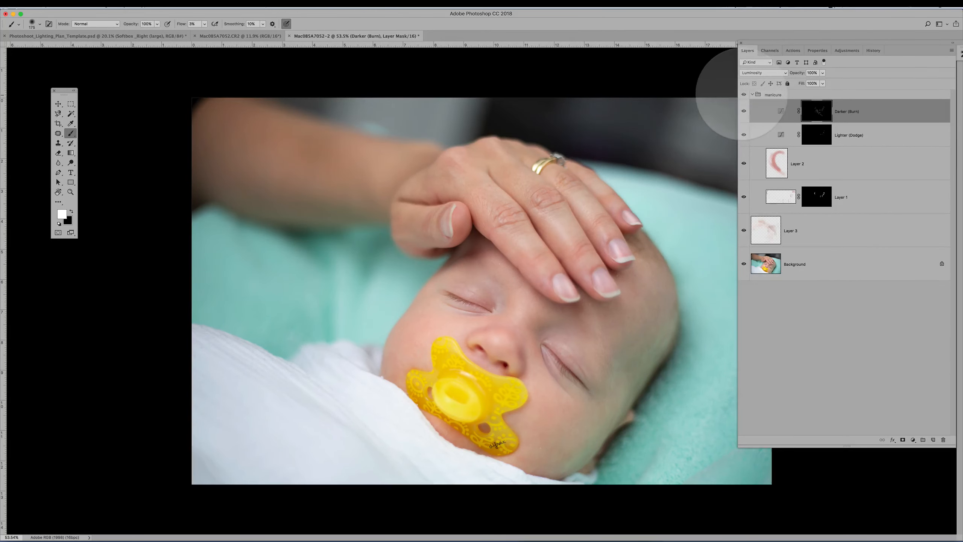
mouse_move(744, 94)
mouse_down()
mouse_move(744, 230)
mouse_move(737, 86)
mouse_up()
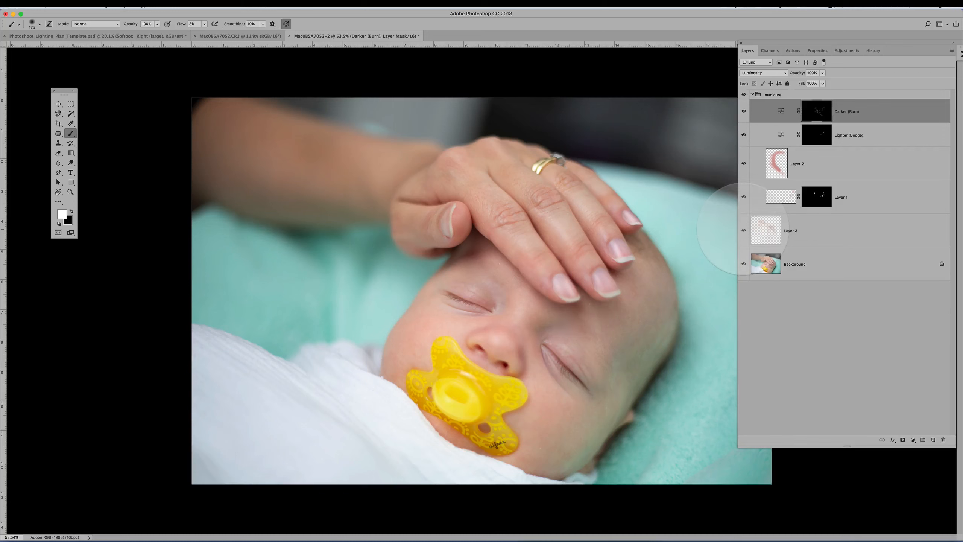
click(743, 231)
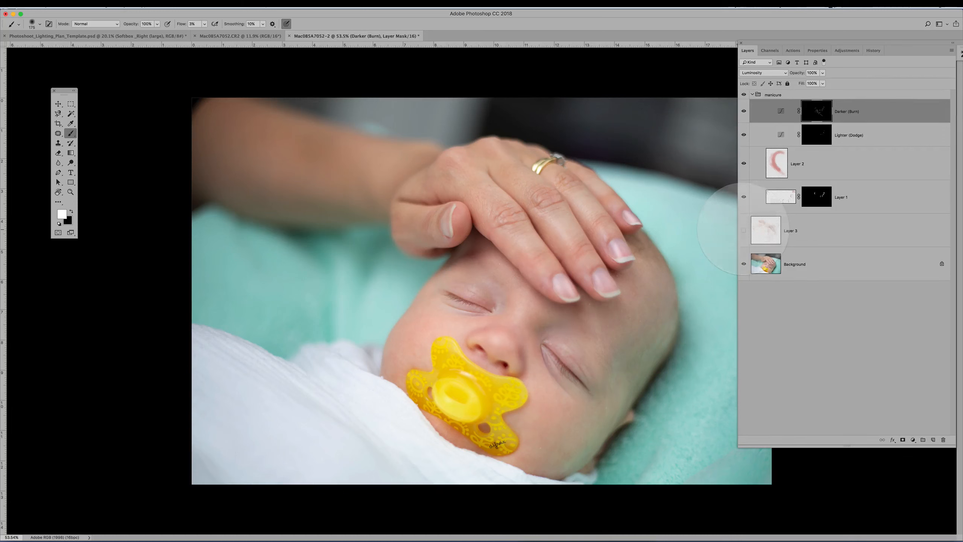